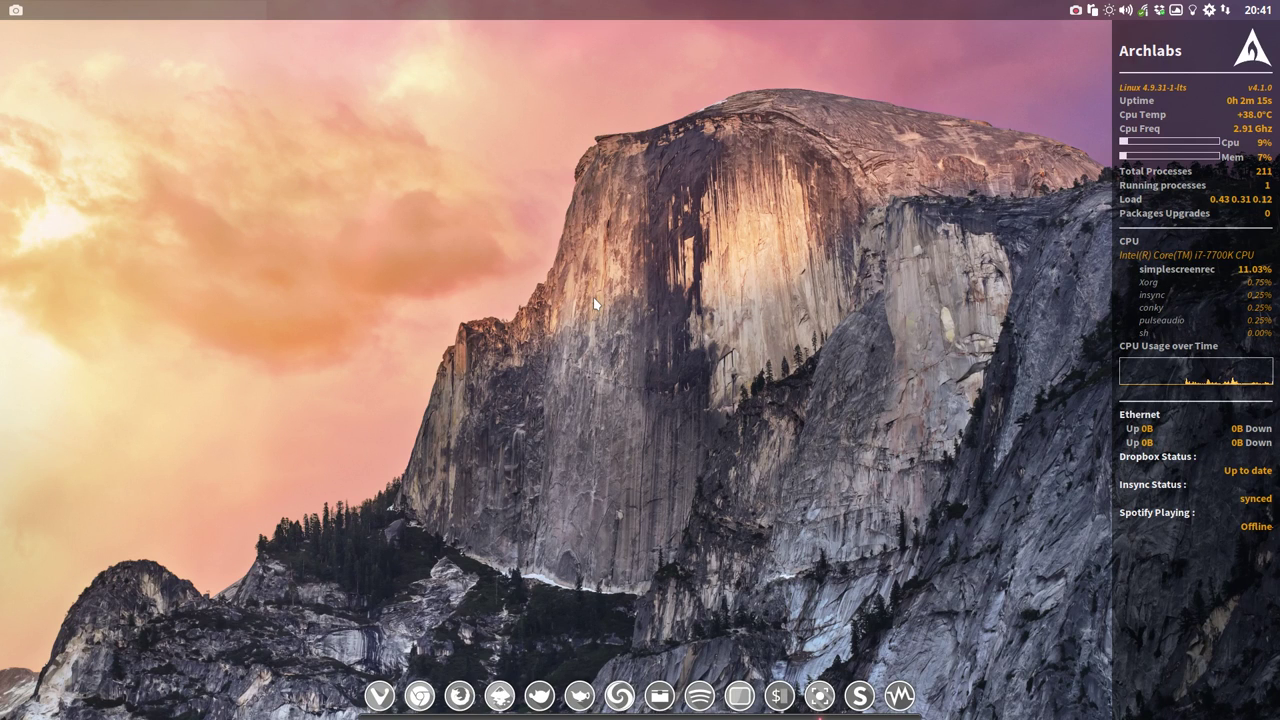
# Step: Check the host's ArchLabs v4.1.0 version in a terminal, then close it
pyautogui.hotkey('ctrl', 'alt', 't')
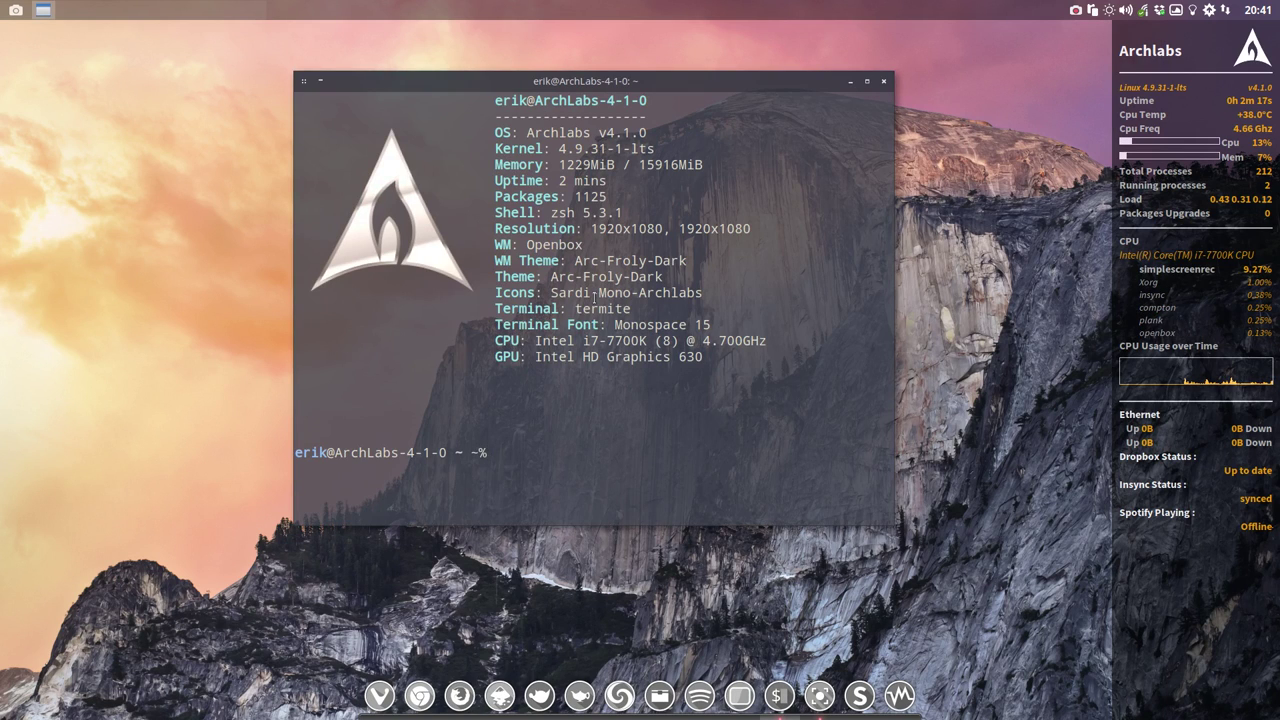
pyautogui.moveTo(599, 132); pyautogui.dragTo(654, 132)
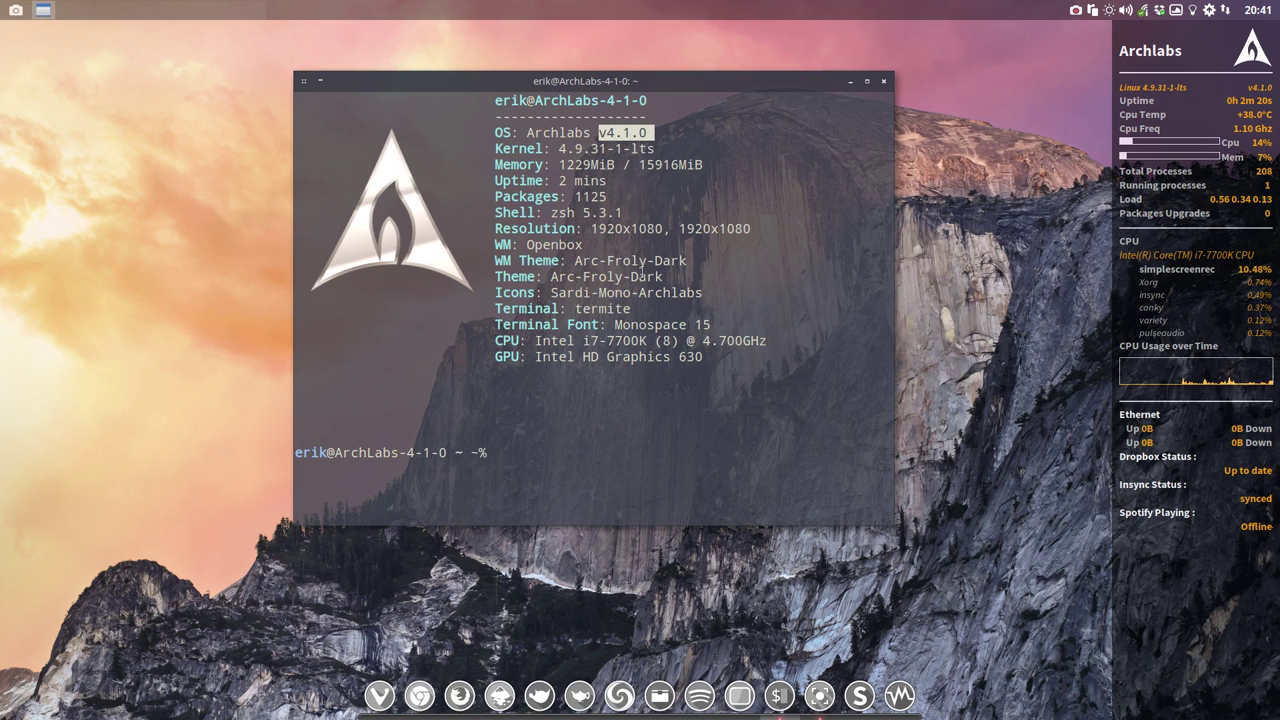
pyautogui.click(884, 81)
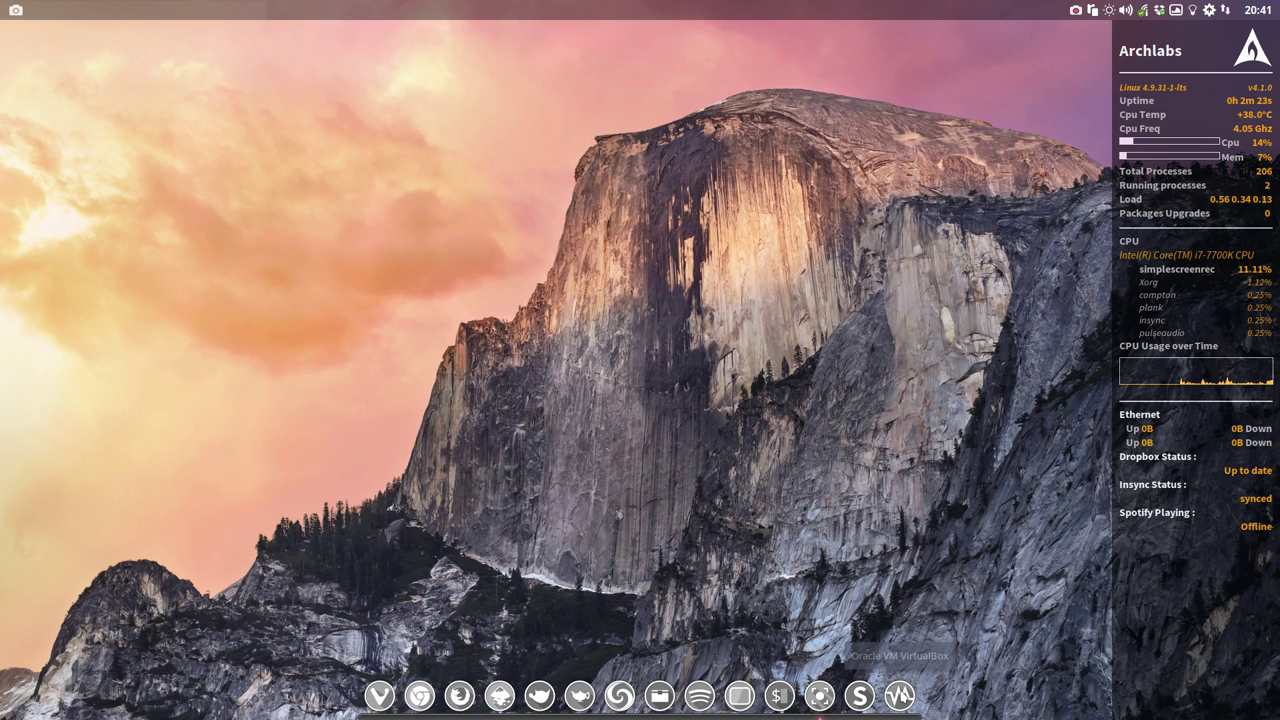
# Step: Start the Linux Mint 18.2 Cinnamon VM in VirtualBox and boot it into the live system
pyautogui.click(899, 695)
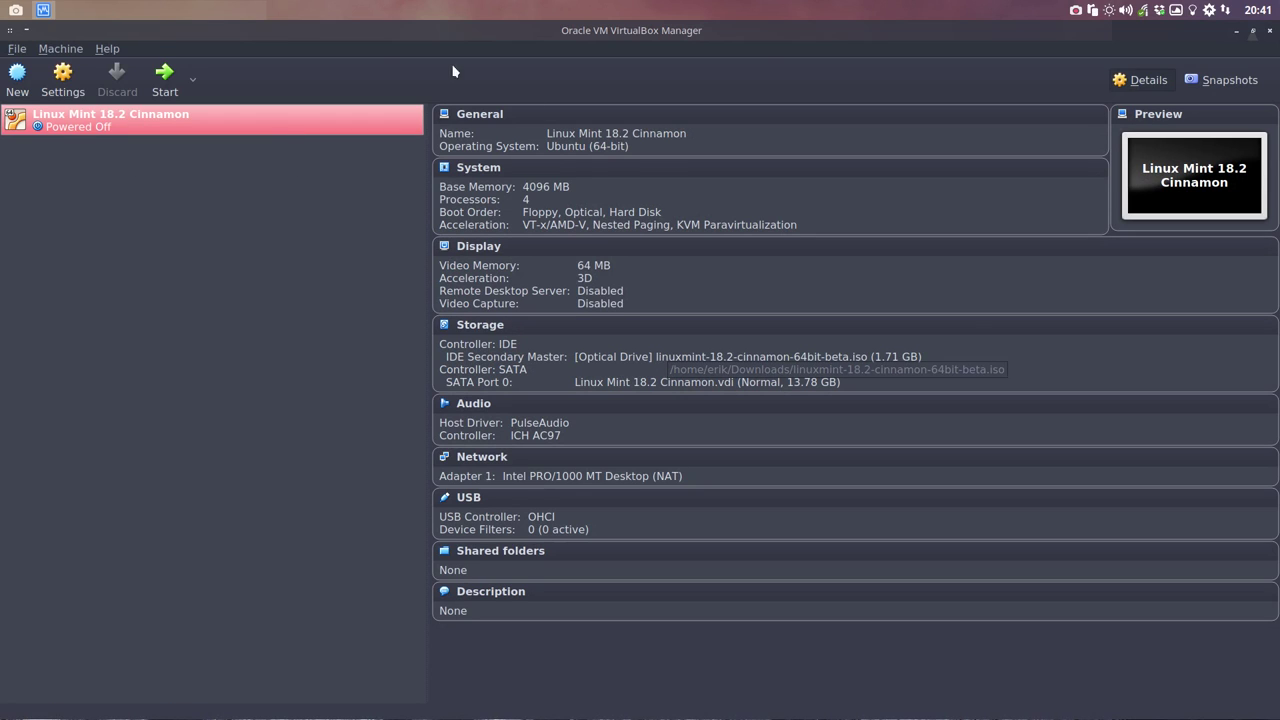
pyautogui.click(164, 78)
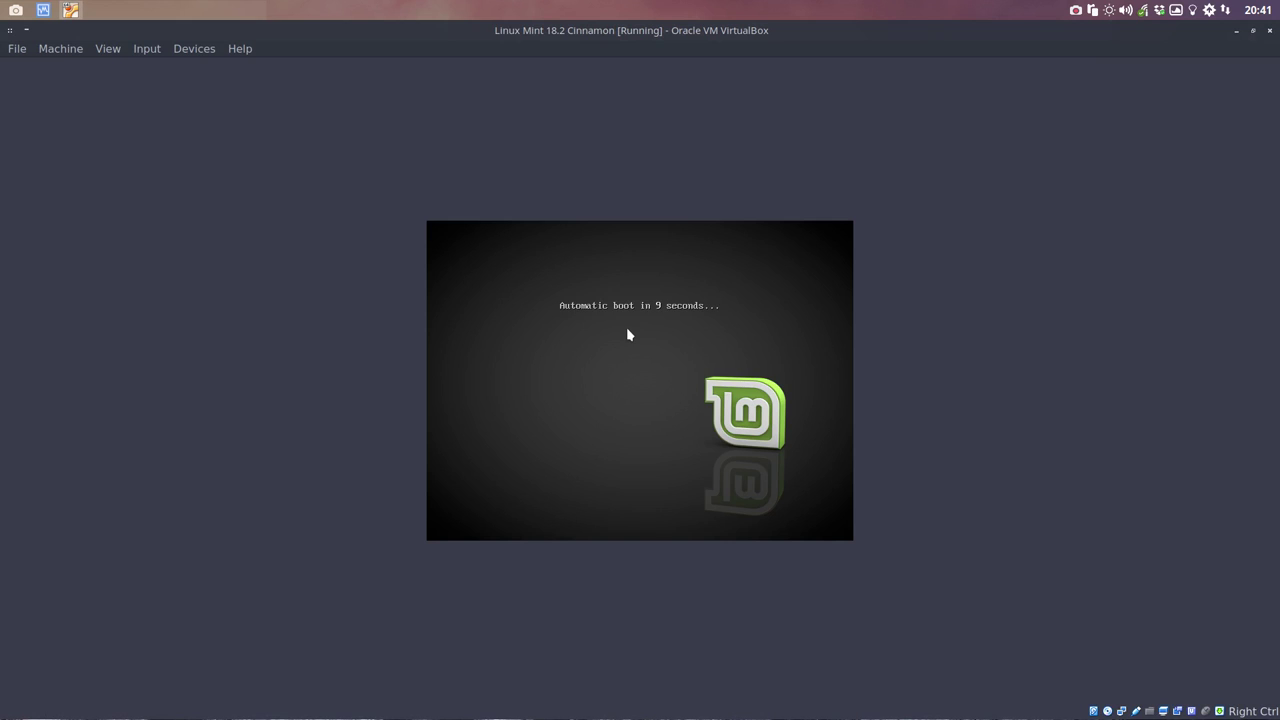
pyautogui.press('Escape')
pyautogui.press('Return')
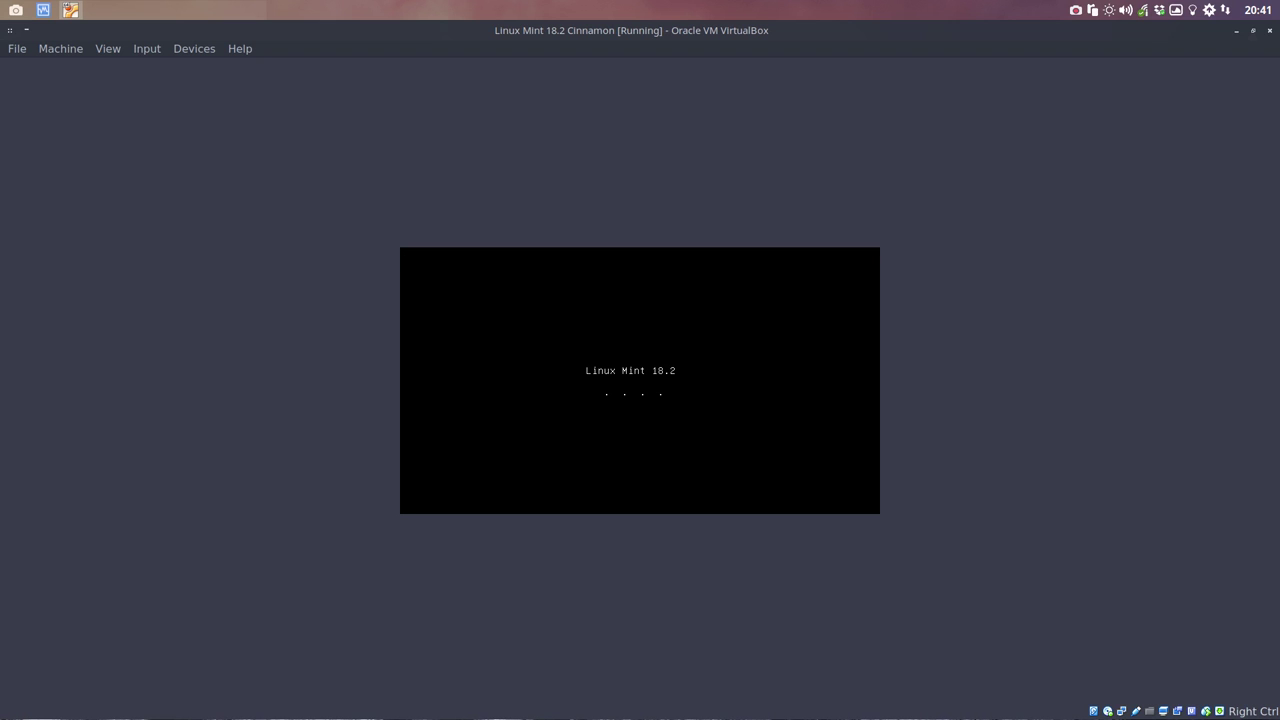
pyautogui.click(1254, 32)
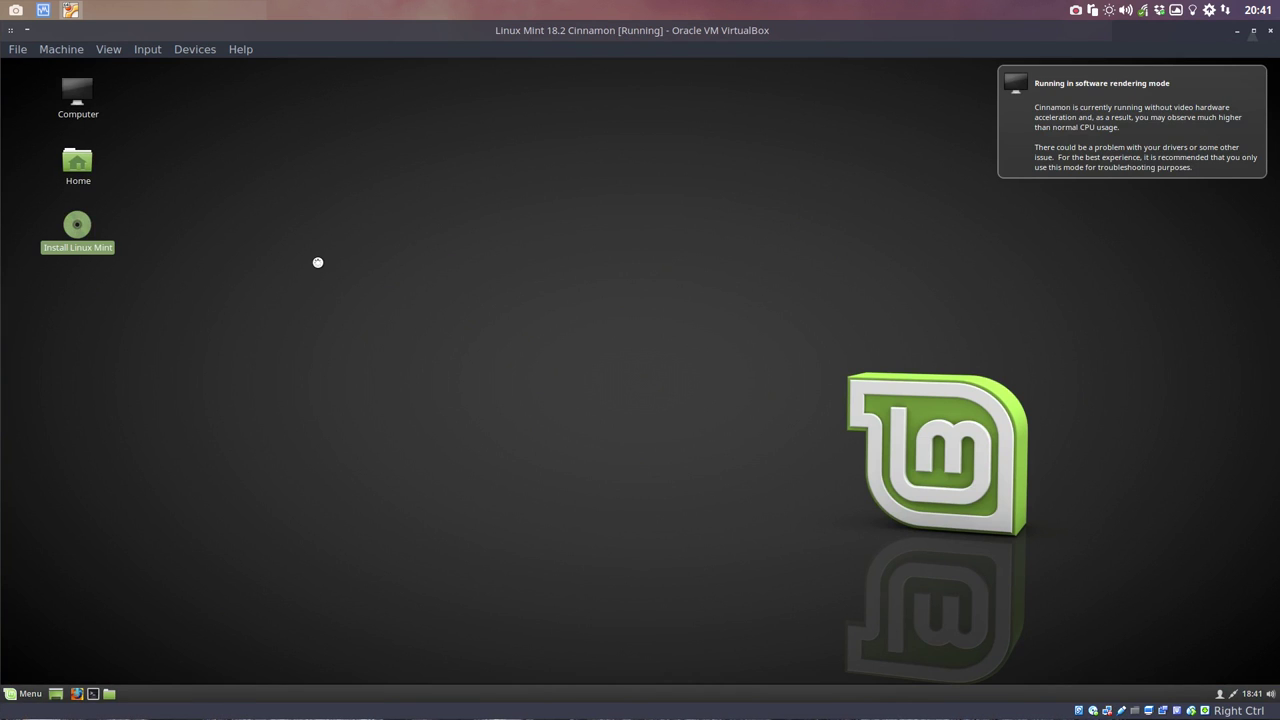
# Step: Choose an English erase-disk install, confirm partitioning, and accept the location and Belgian keyboard
pyautogui.click(860, 489)
pyautogui.click(860, 489)
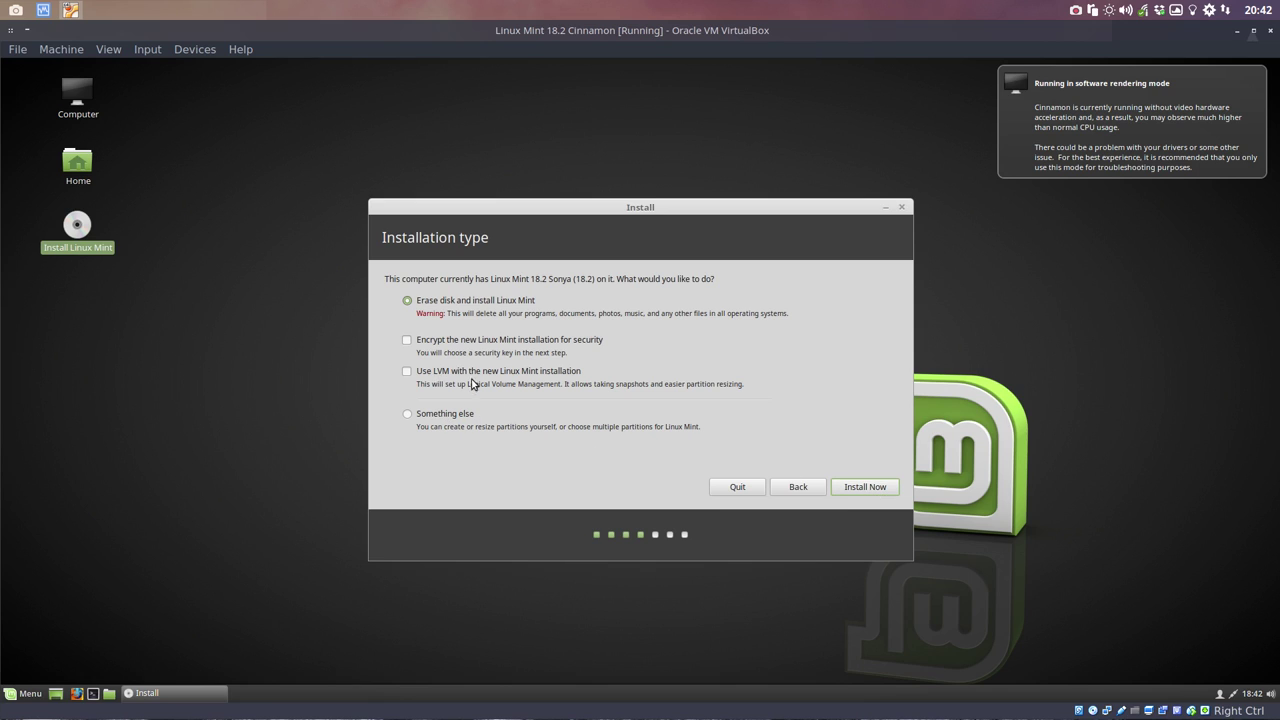
pyautogui.click(866, 487)
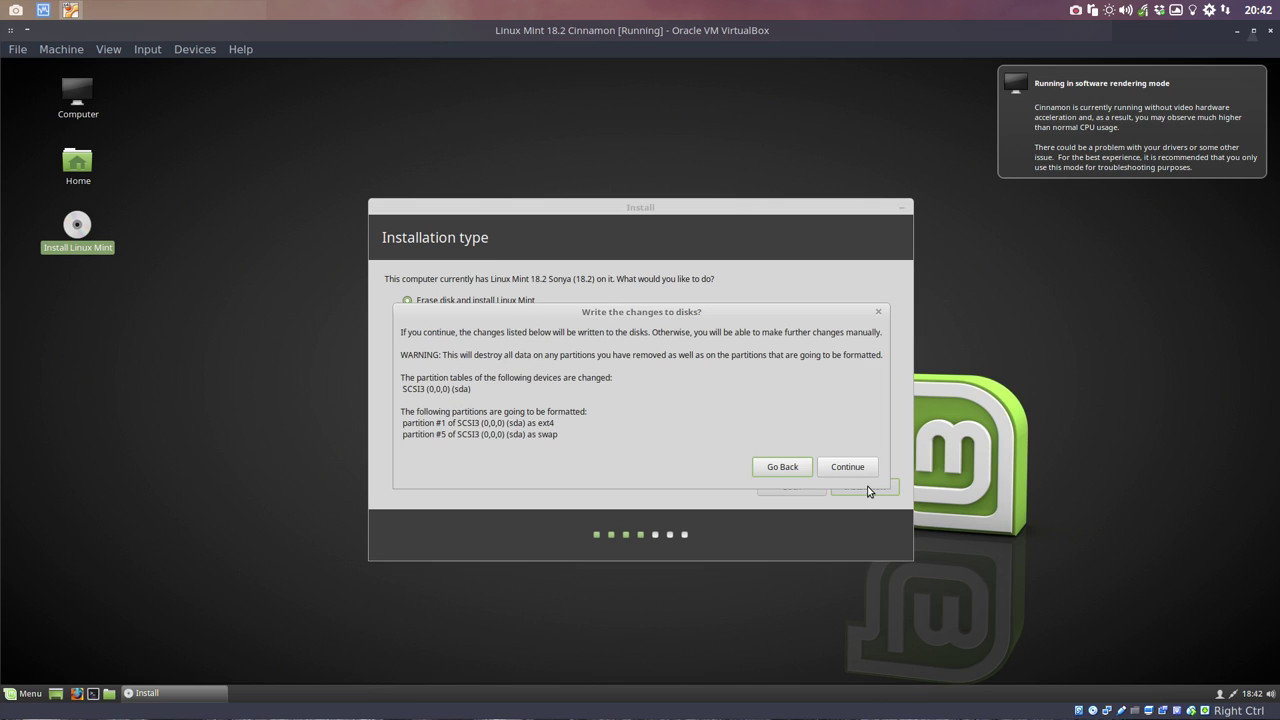
pyautogui.click(852, 469)
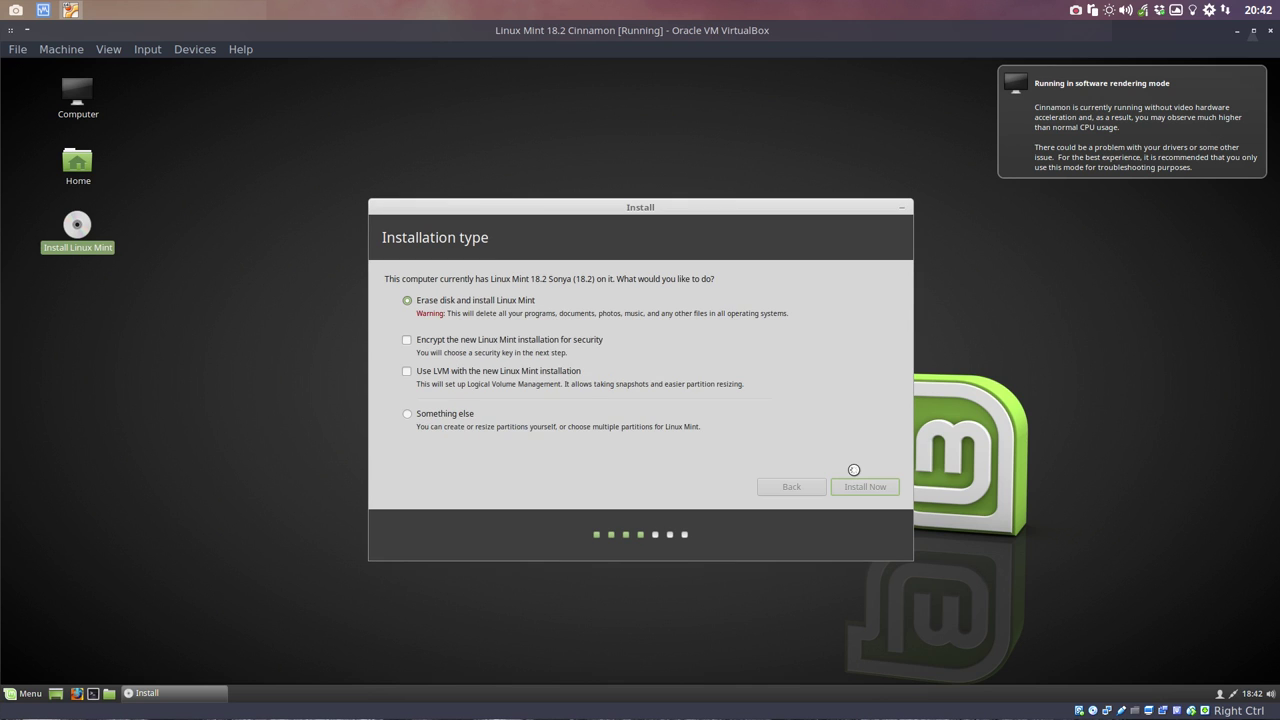
pyautogui.click(866, 488)
pyautogui.click(871, 487)
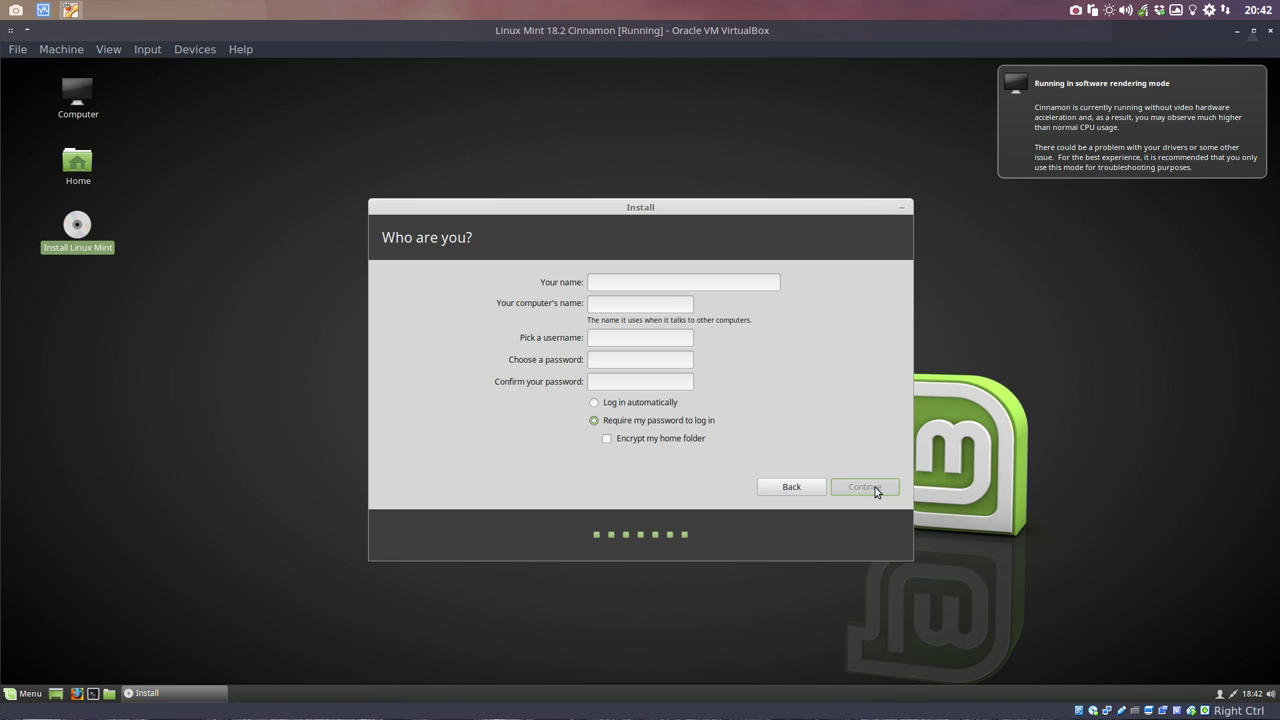
# Step: Enter the user's name and password, enable automatic login, and start the installation
pyautogui.write('erik')
pyautogui.press('Tab')
pyautogui.press('Tab')
pyautogui.press('Tab')
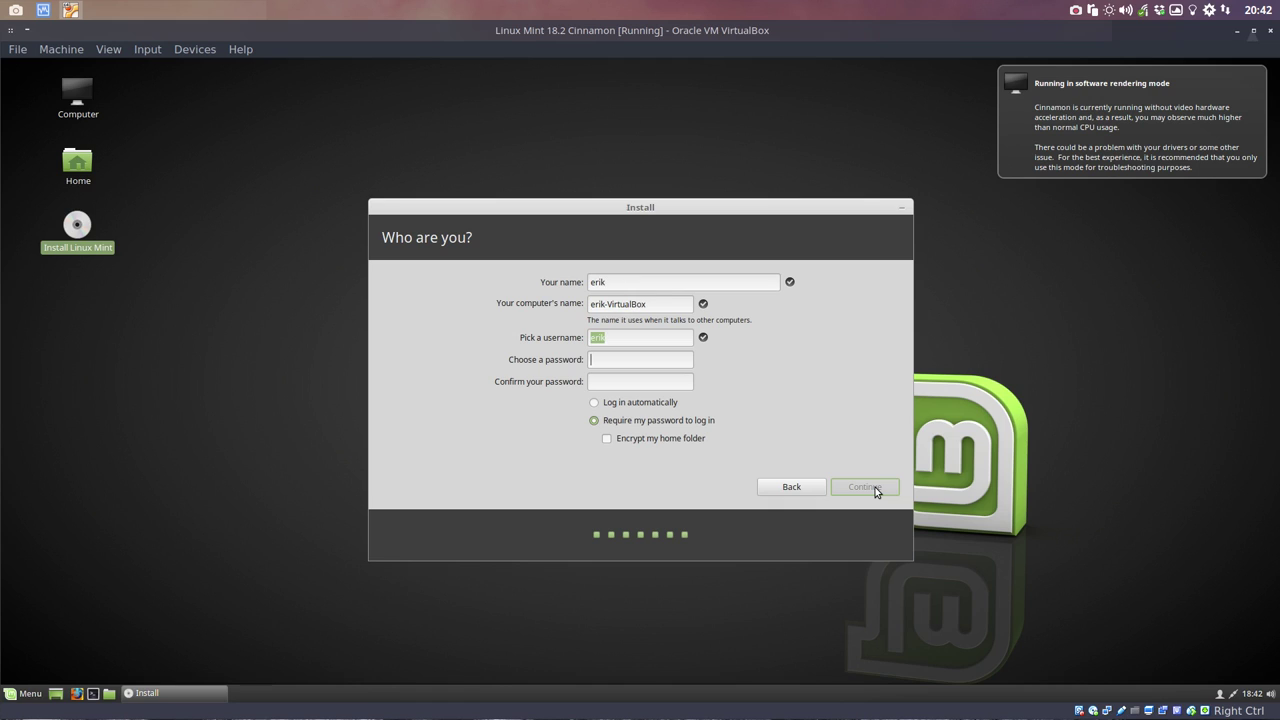
pyautogui.write('1231234')
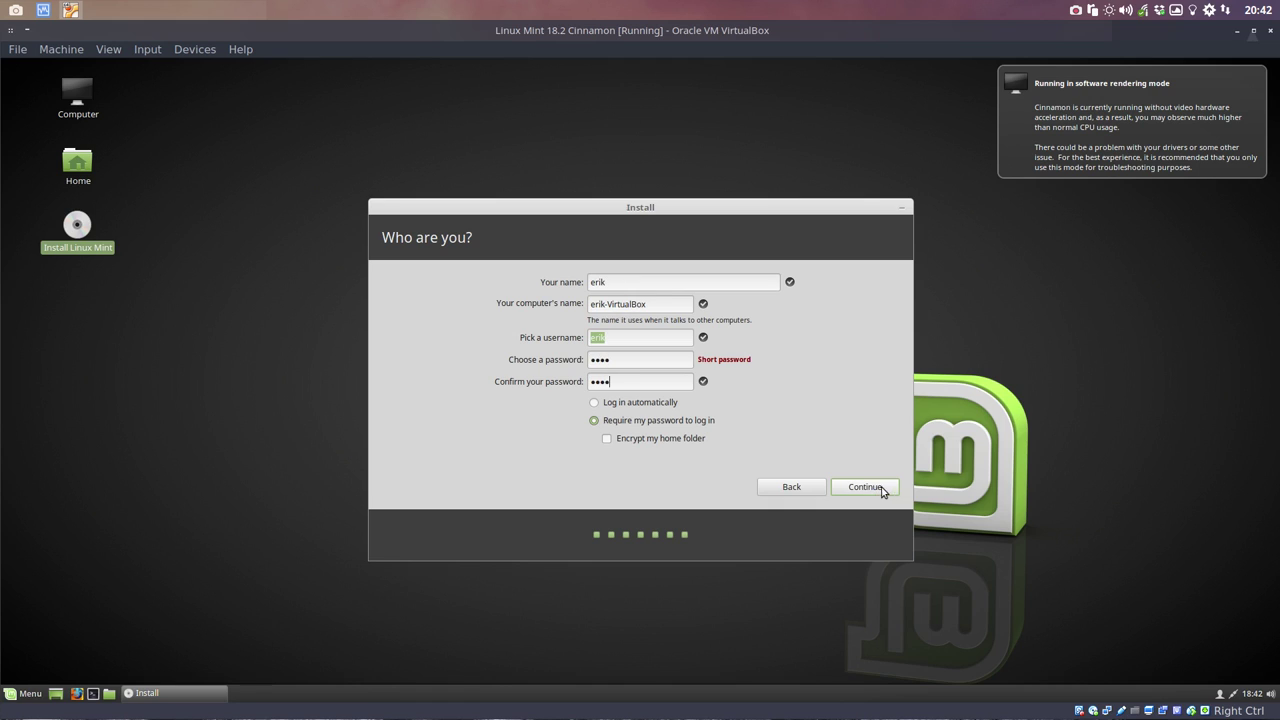
pyautogui.click(603, 403)
pyautogui.click(872, 490)
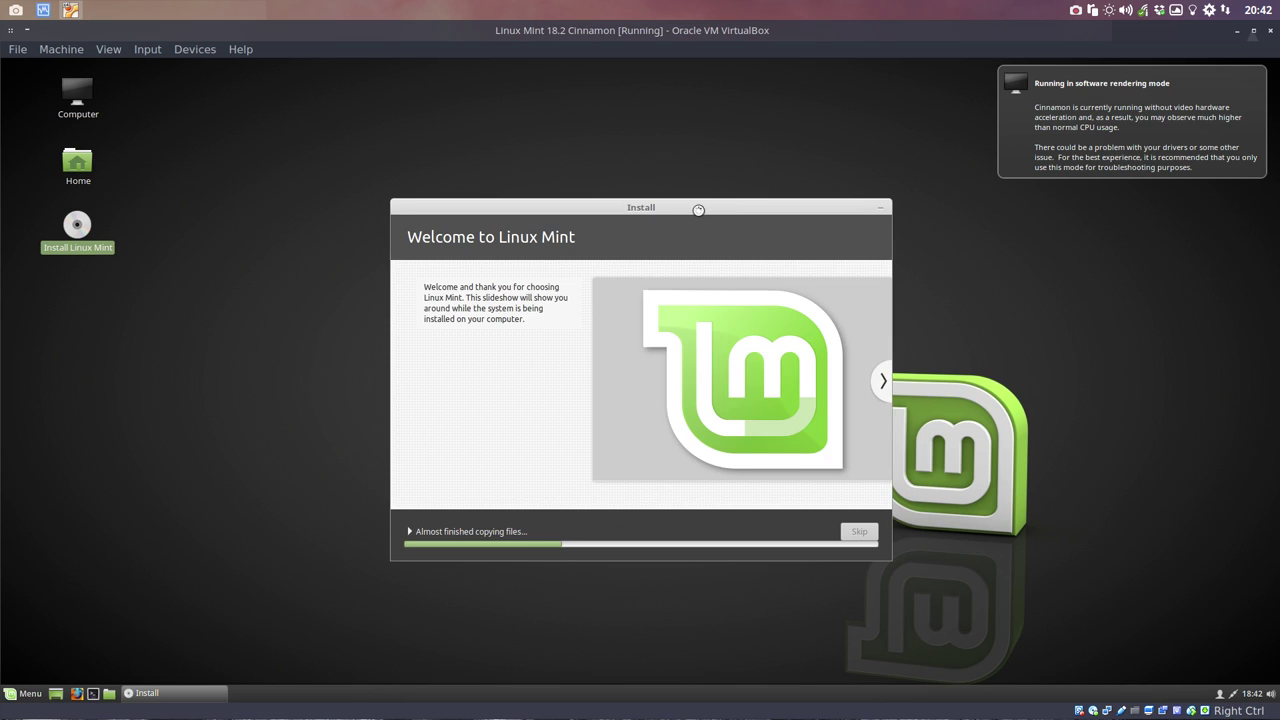
# Step: Move the installer slideshow to the upper left and open System Settings from the Cinnamon menu
pyautogui.moveTo(694, 207); pyautogui.dragTo(463, 92)
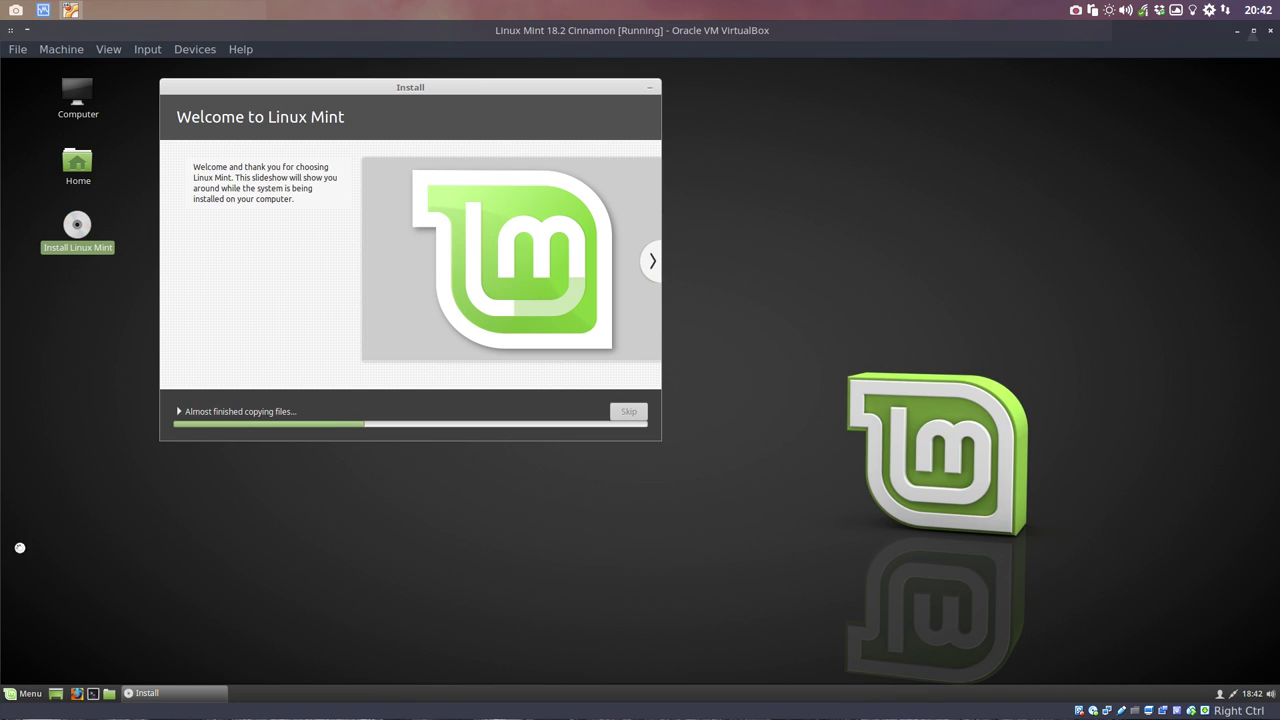
pyautogui.click(11, 694)
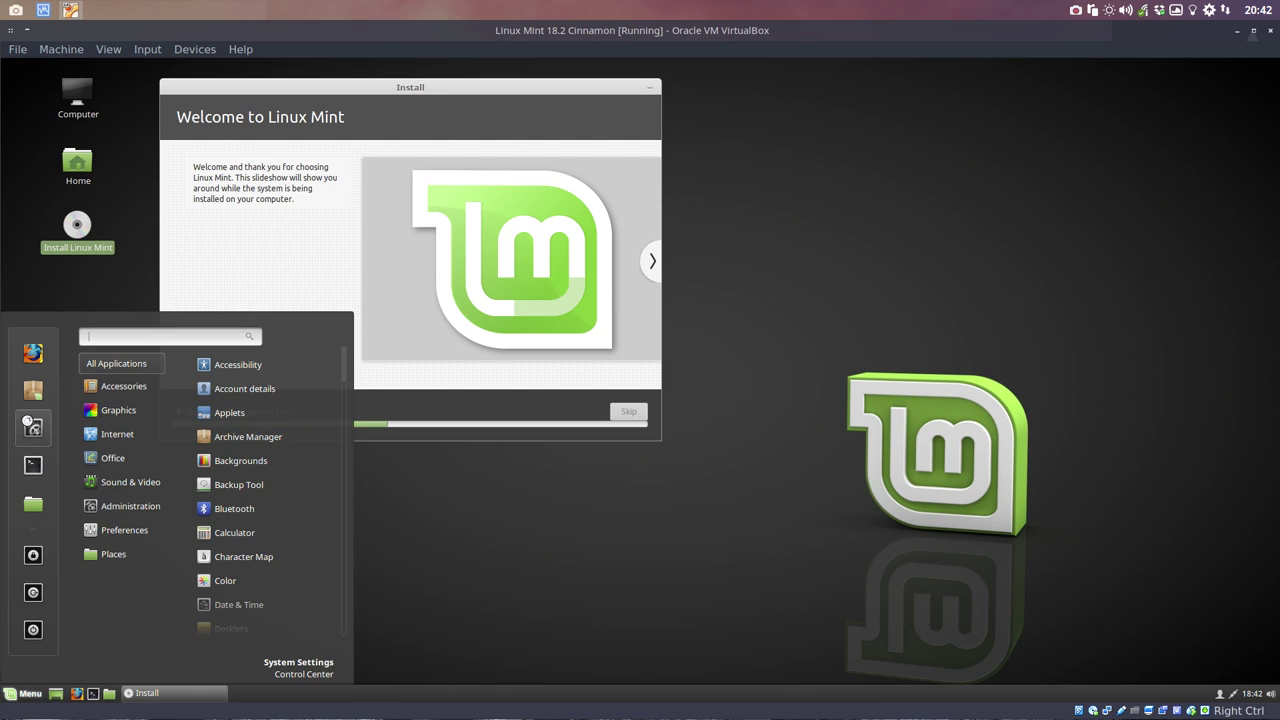
pyautogui.click(30, 428)
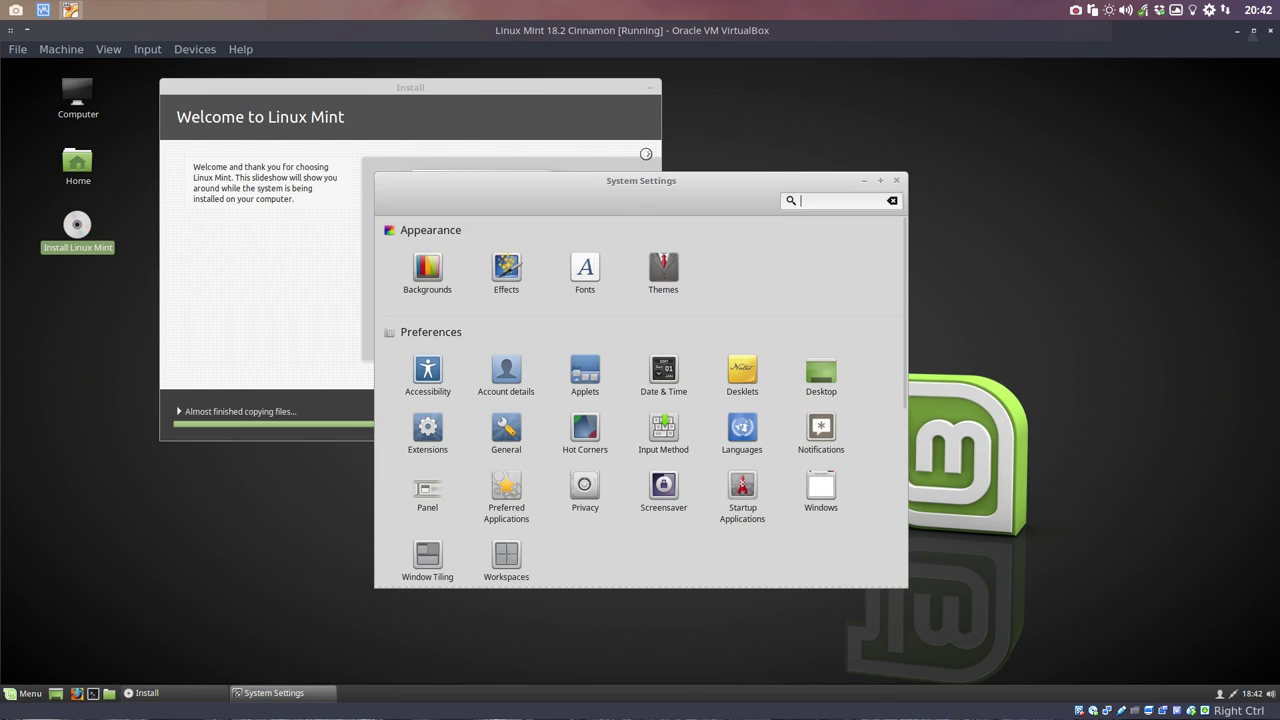
# Step: Reposition and maximize System Settings, then cancel the Close Virtual Machine dialog
pyautogui.moveTo(643, 180); pyautogui.dragTo(802, 111)
pyautogui.scroll(-5, 975, 439)
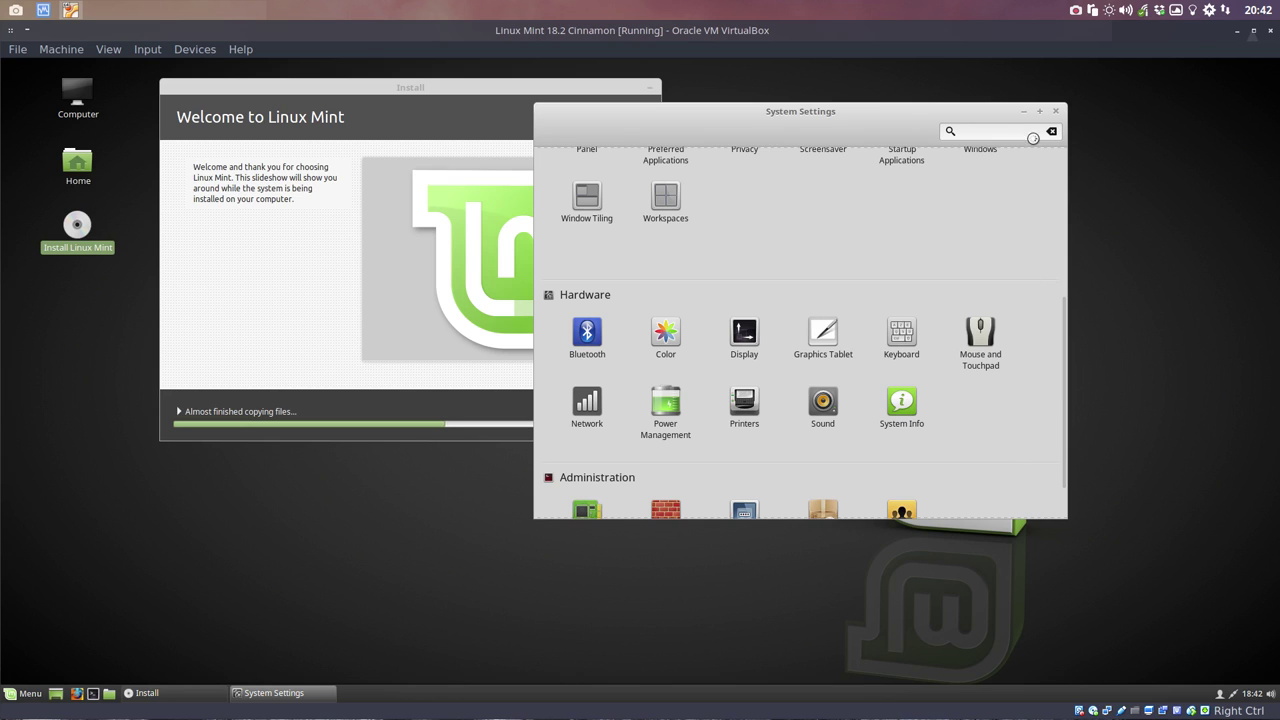
pyautogui.click(1039, 111)
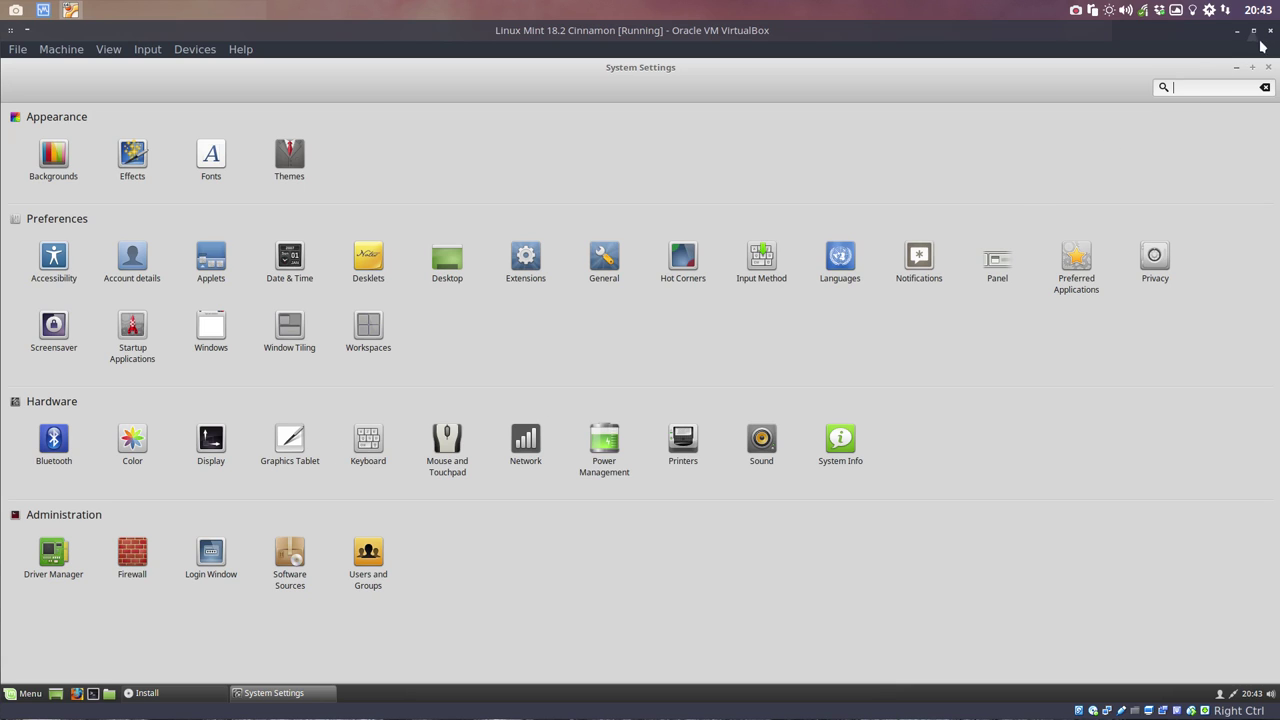
pyautogui.click(1271, 35)
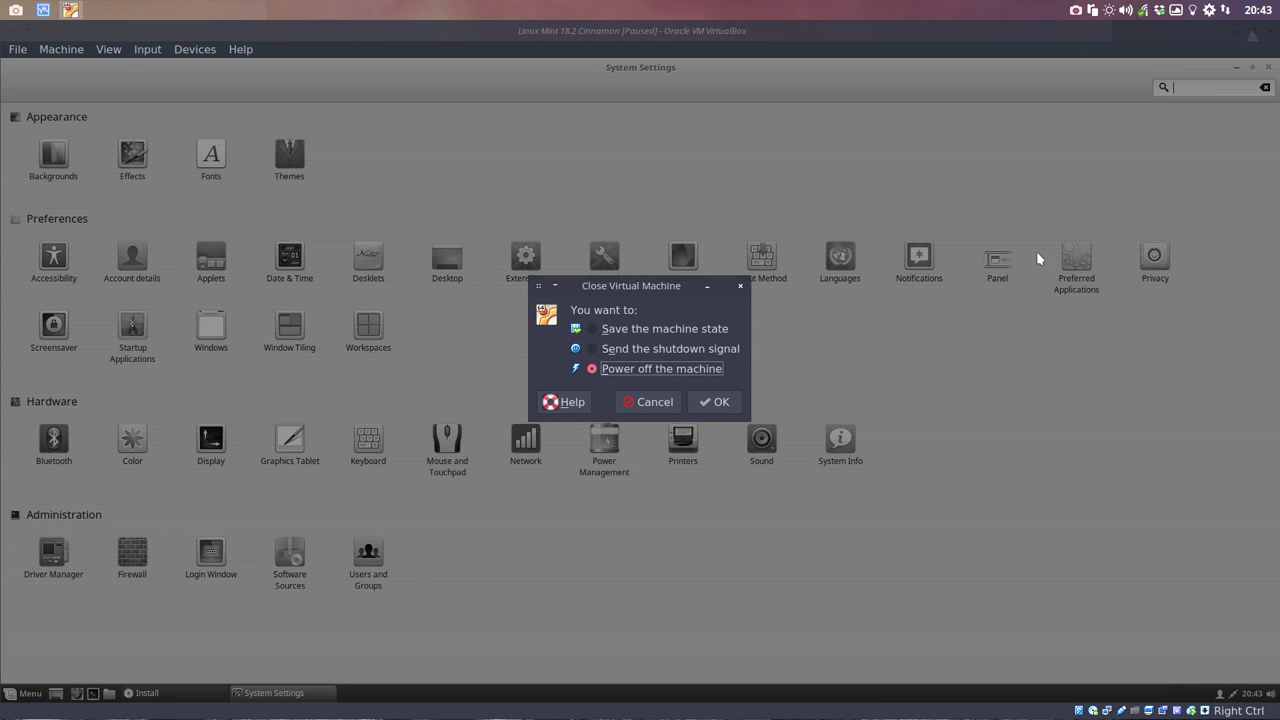
pyautogui.click(652, 404)
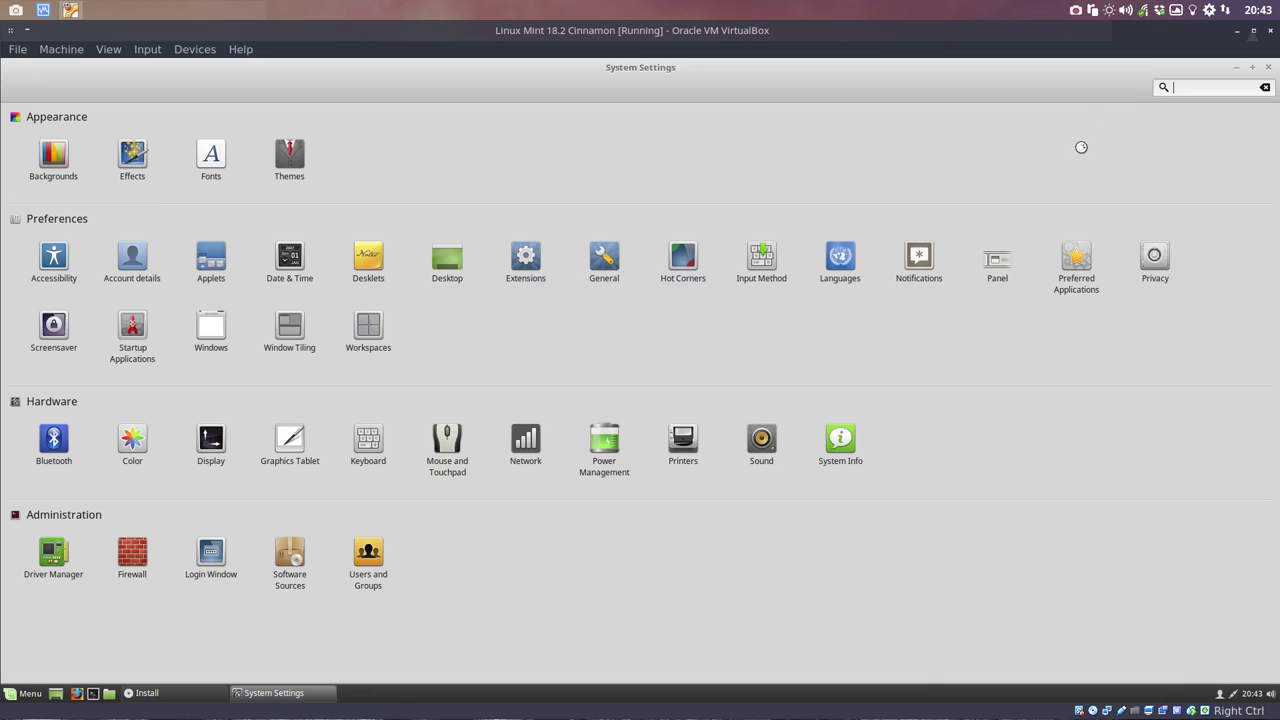
# Step: Close System Settings, move the installer slideshow to the right, and open the Cinnamon menu
pyautogui.click(1268, 67)
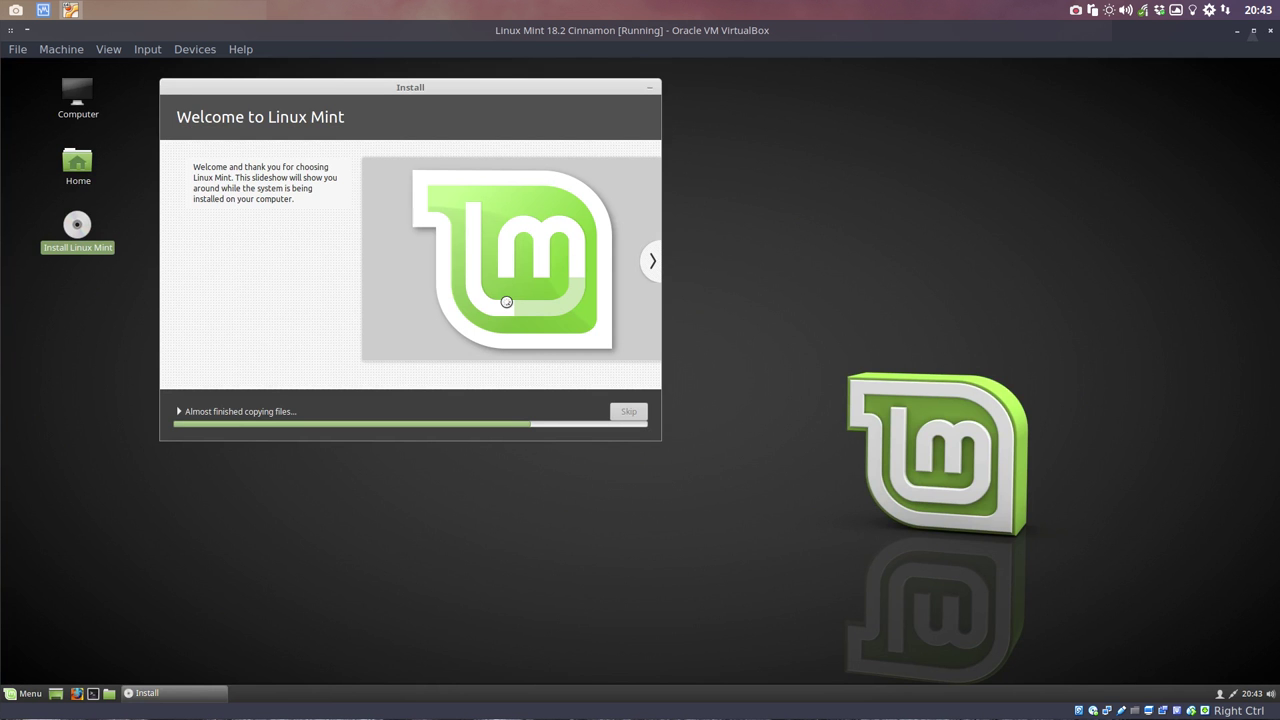
pyautogui.moveTo(451, 94); pyautogui.dragTo(953, 100)
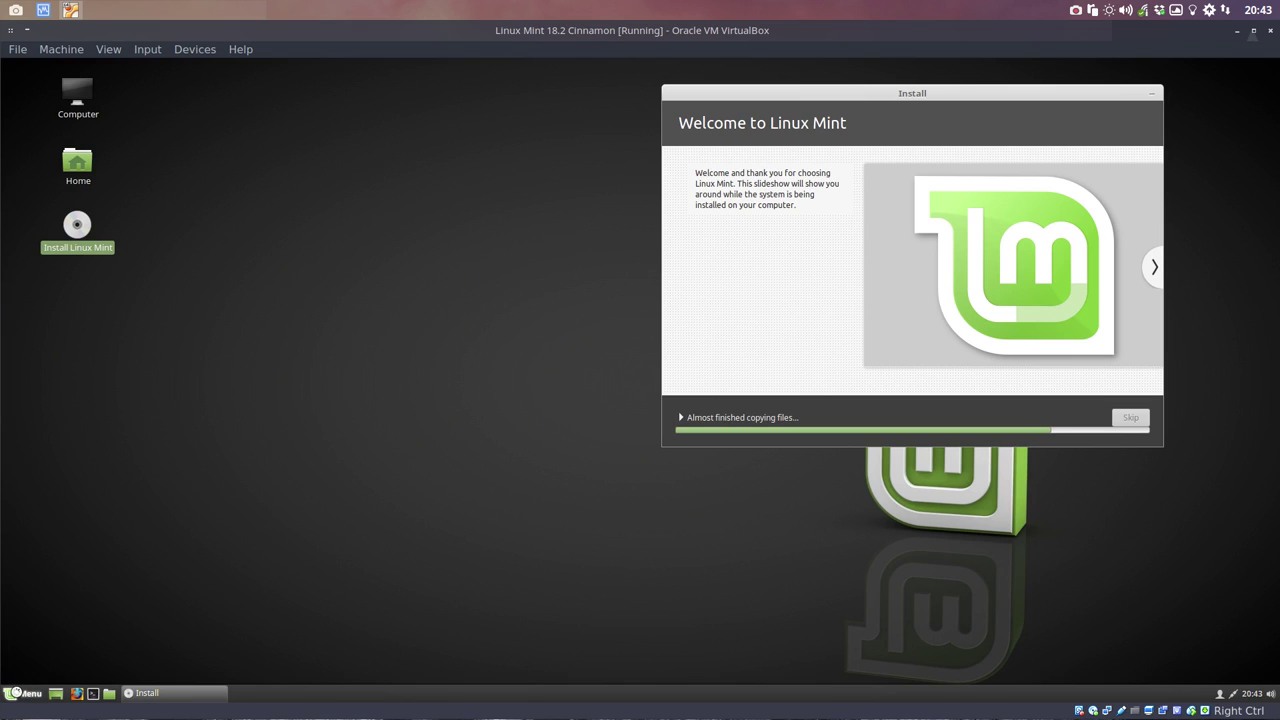
pyautogui.click(15, 692)
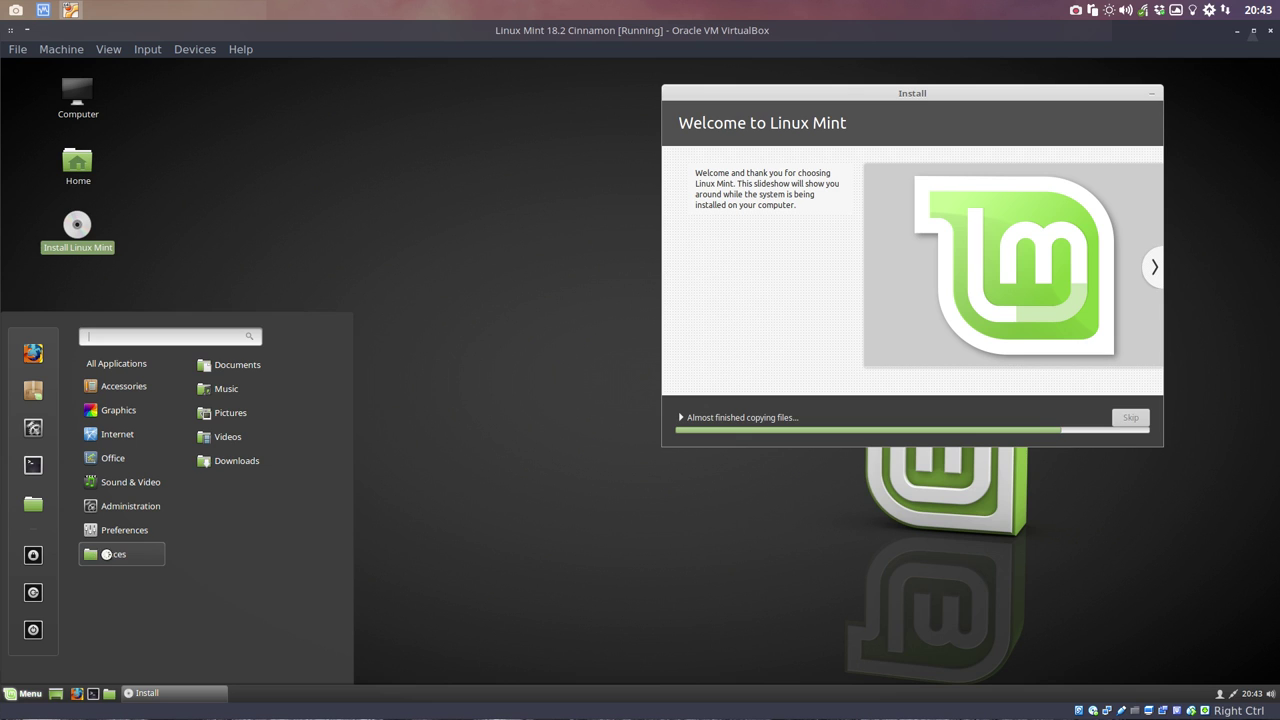
# Step: Browse the menu categories such as Preferences and Administration, scrolling through their app lists
pyautogui.moveTo(116, 531)
pyautogui.scroll(-10, 259, 530)
pyautogui.scroll(6, 258, 536)
pyautogui.scroll(4, 258, 535)
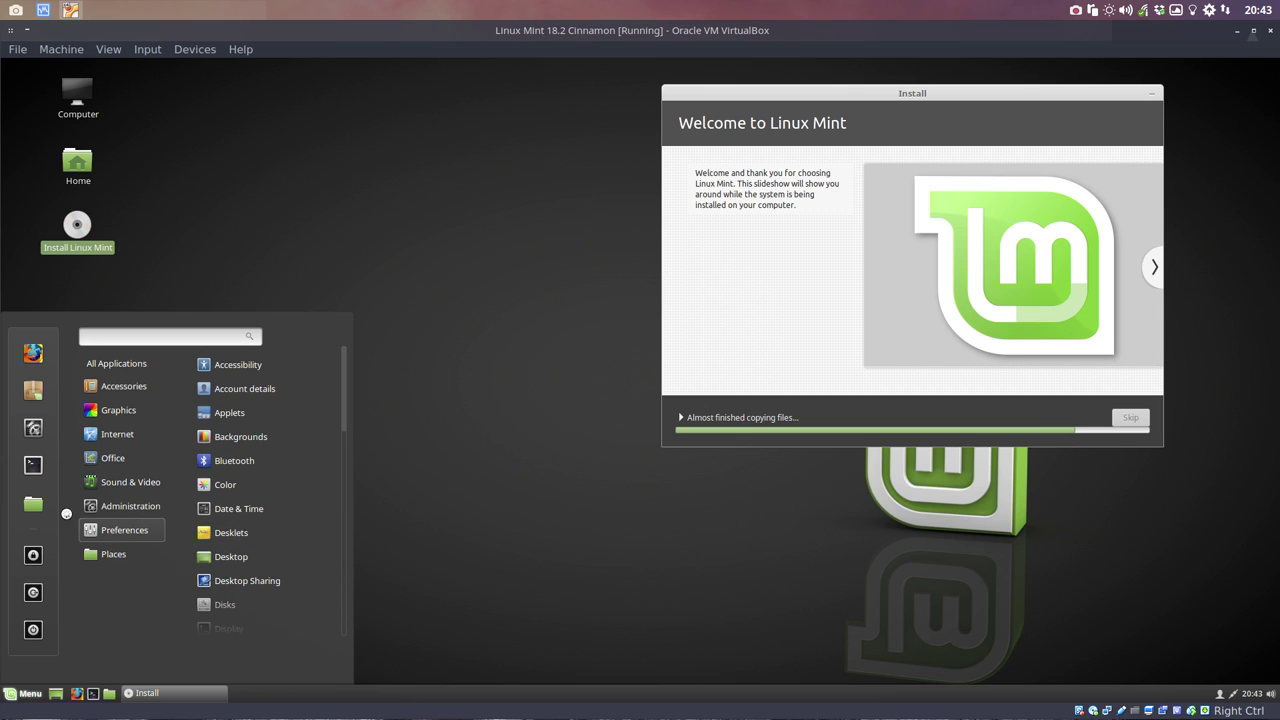
pyautogui.moveTo(116, 507)
pyautogui.moveTo(122, 484)
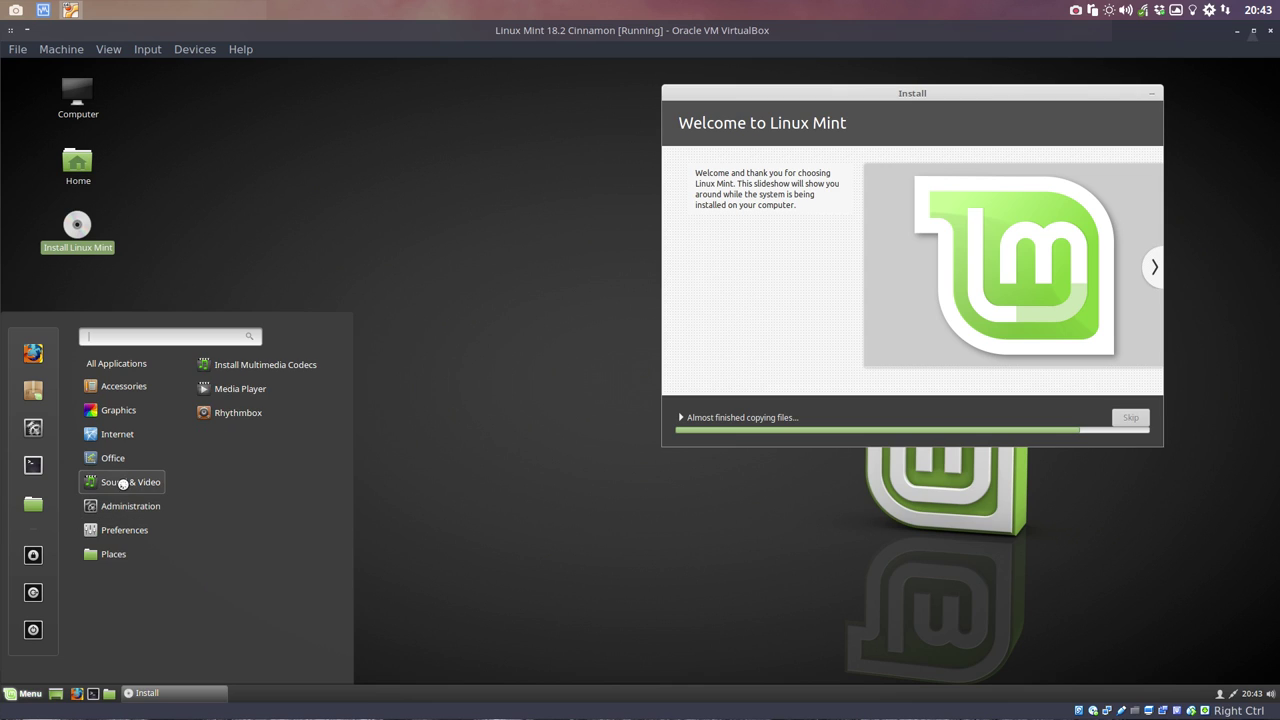
pyautogui.moveTo(118, 457)
pyautogui.moveTo(123, 435)
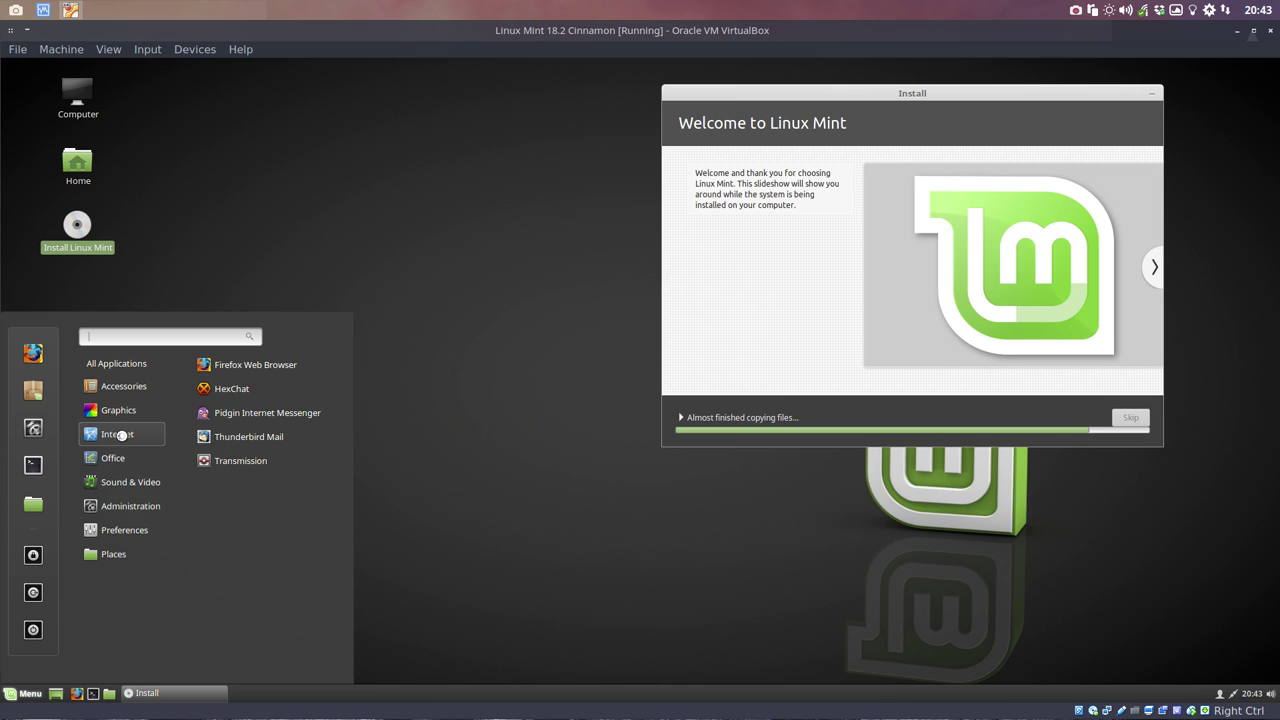
pyautogui.moveTo(124, 408)
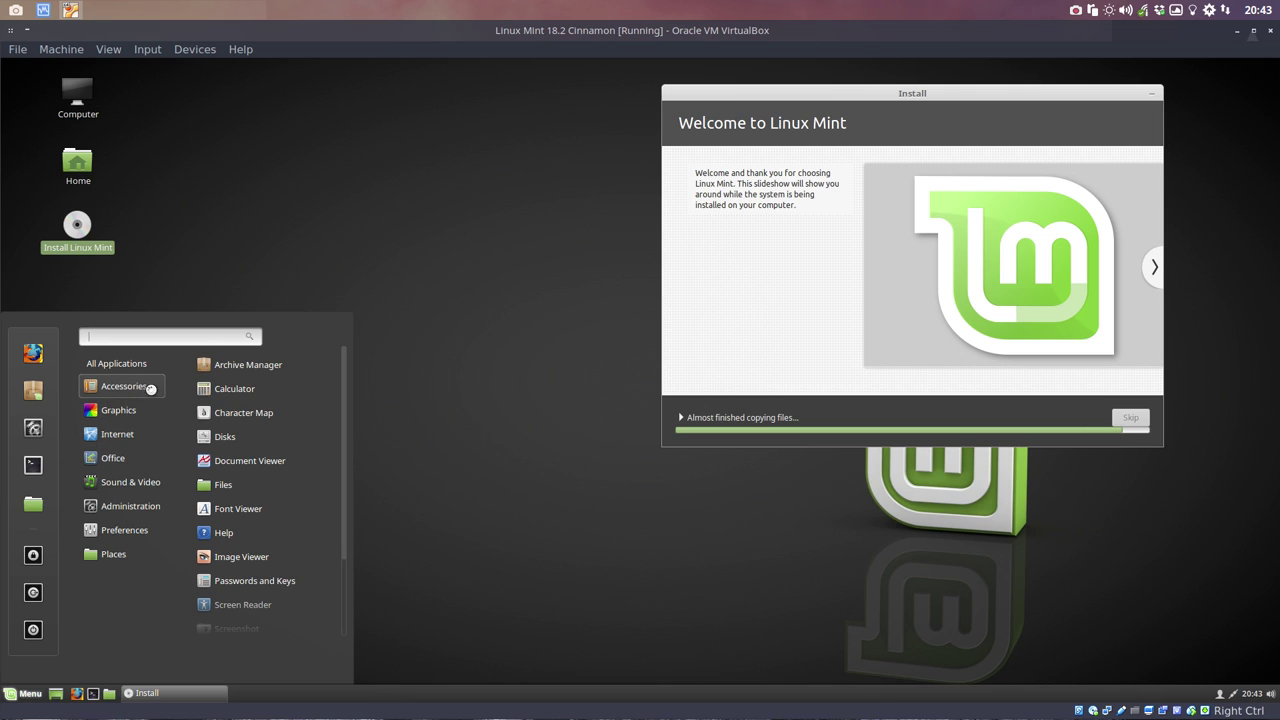
pyautogui.scroll(-2, 325, 497)
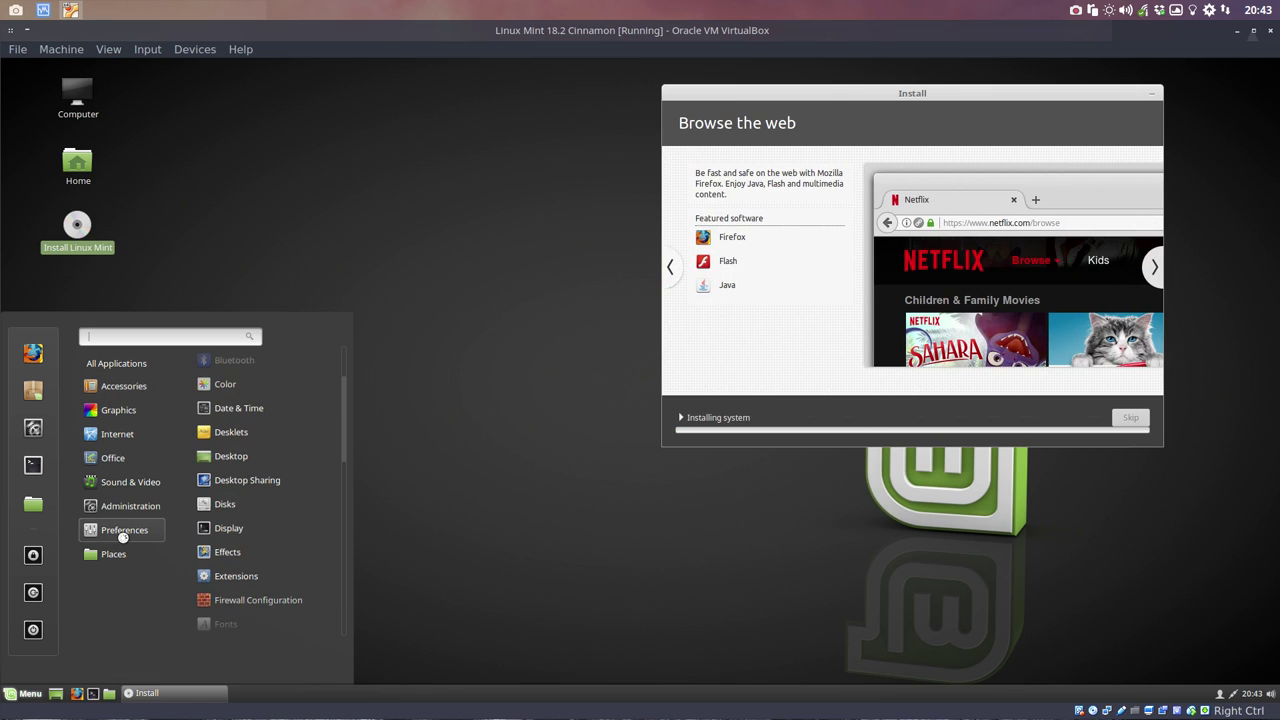
pyautogui.scroll(-4, 244, 535)
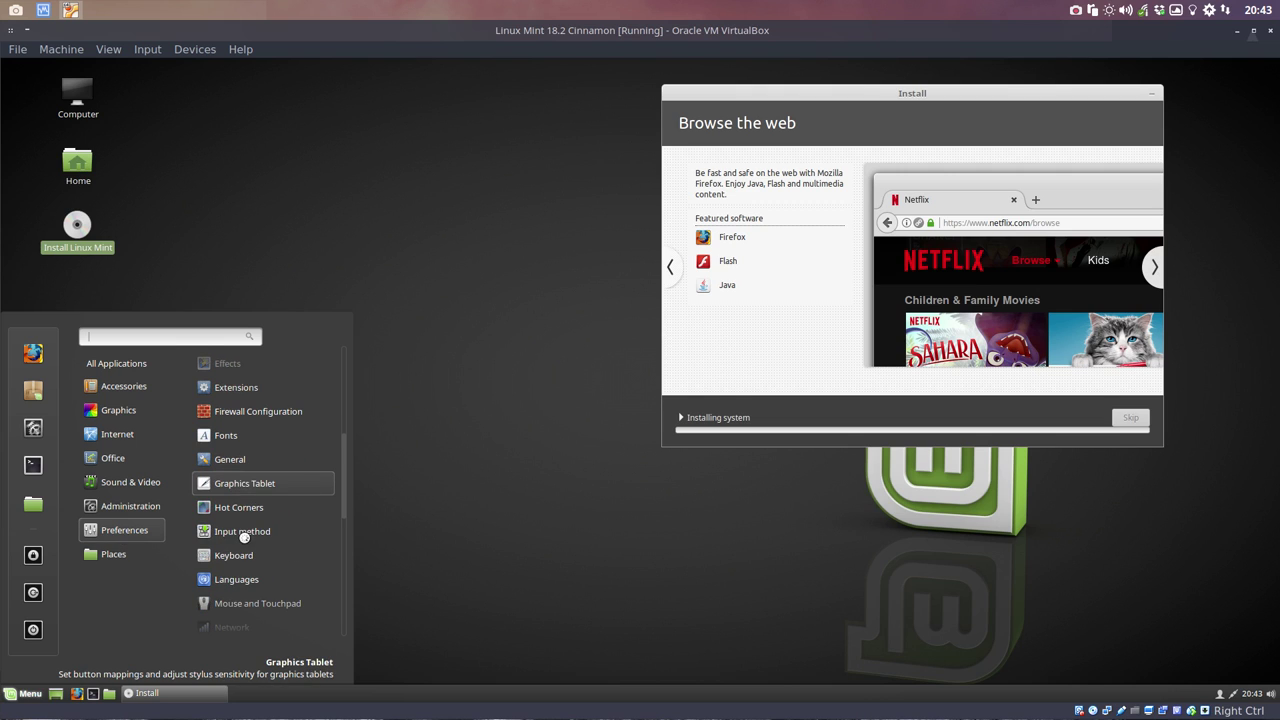
pyautogui.scroll(-3, 244, 537)
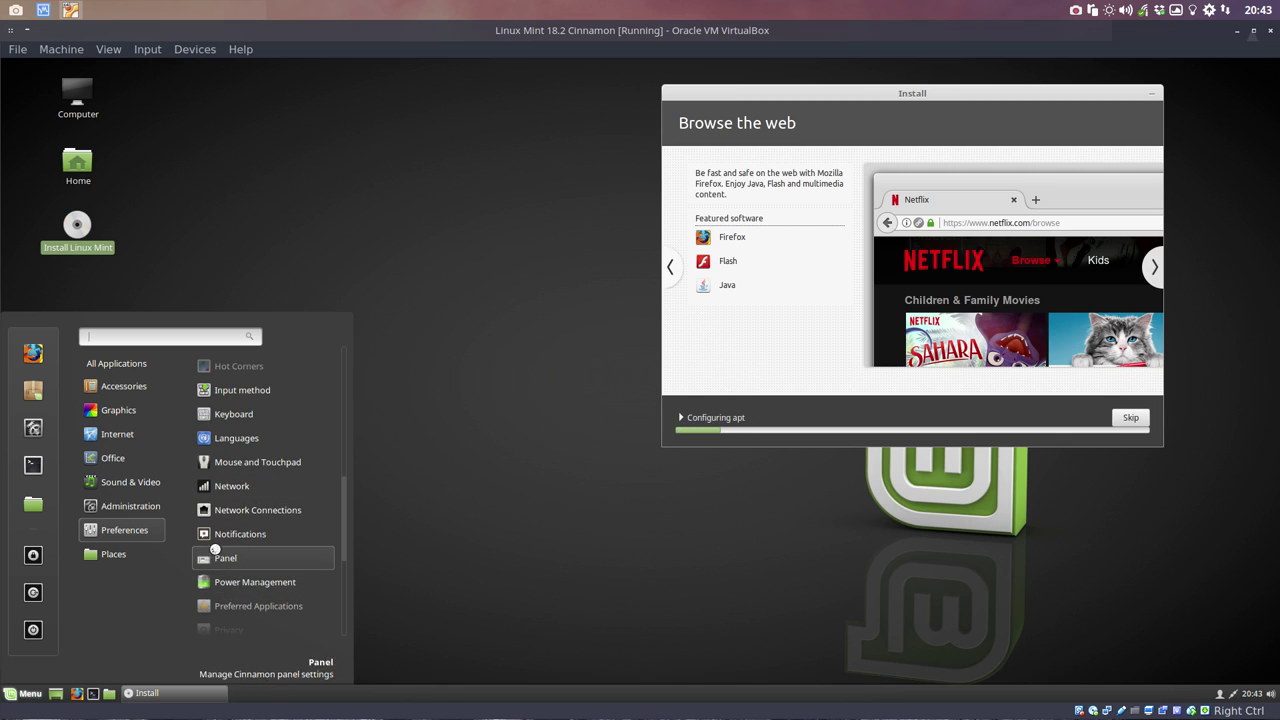
pyautogui.scroll(3, 232, 521)
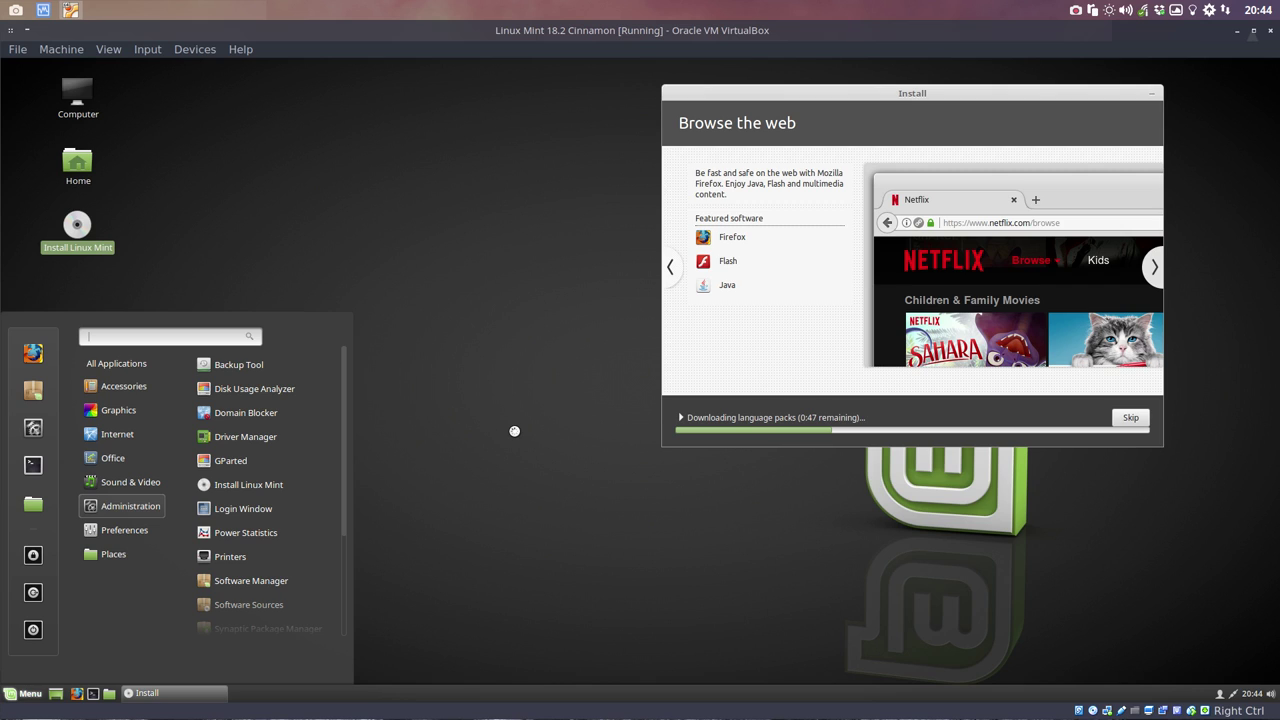
pyautogui.click(130, 482)
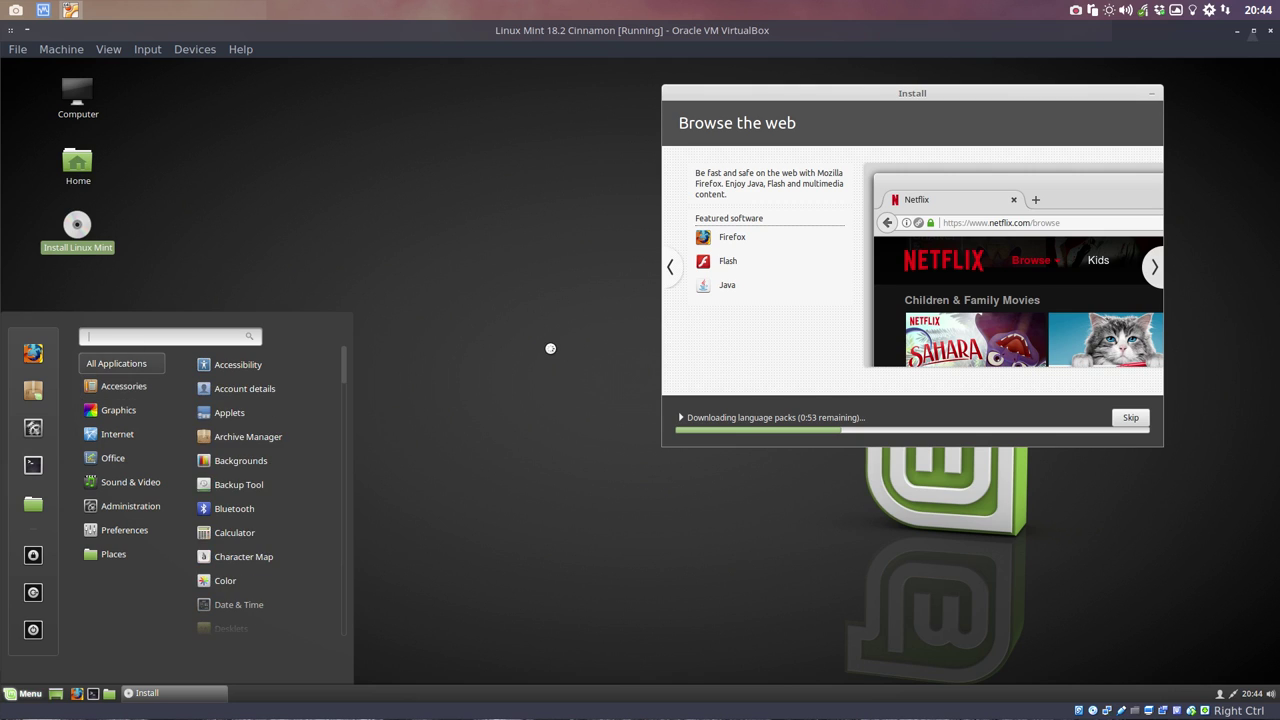
# Step: Close the guest menu, move the installer left, and restore the VirtualBox window to a smaller size
pyautogui.click(546, 350)
pyautogui.moveTo(909, 92); pyautogui.dragTo(423, 164)
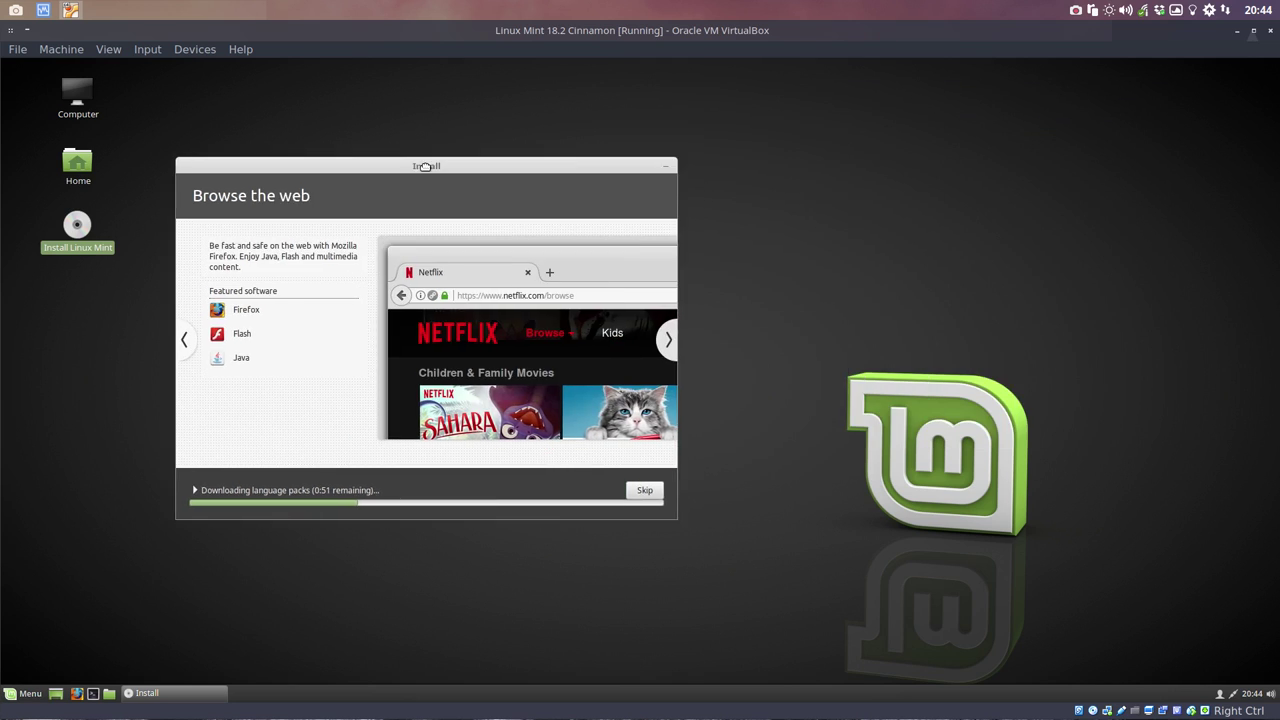
pyautogui.moveTo(1212, 31); pyautogui.dragTo(1081, 31)
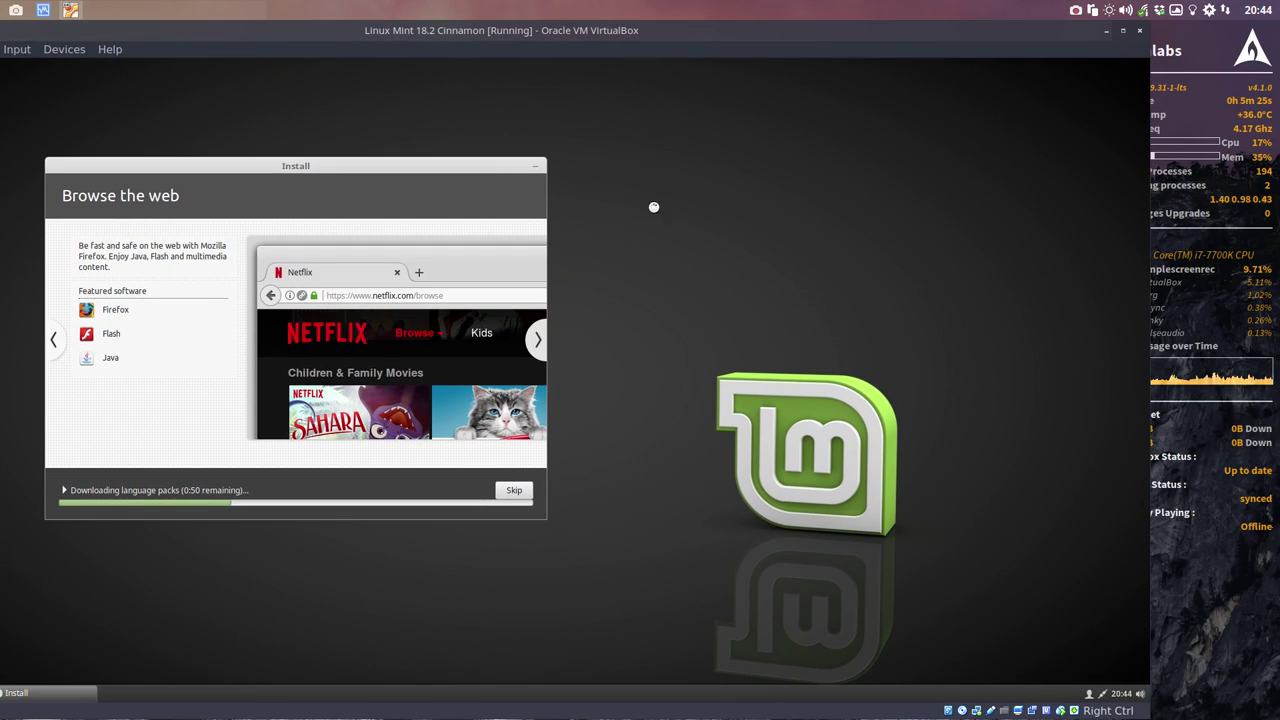
pyautogui.moveTo(1080, 30); pyautogui.dragTo(594, 101)
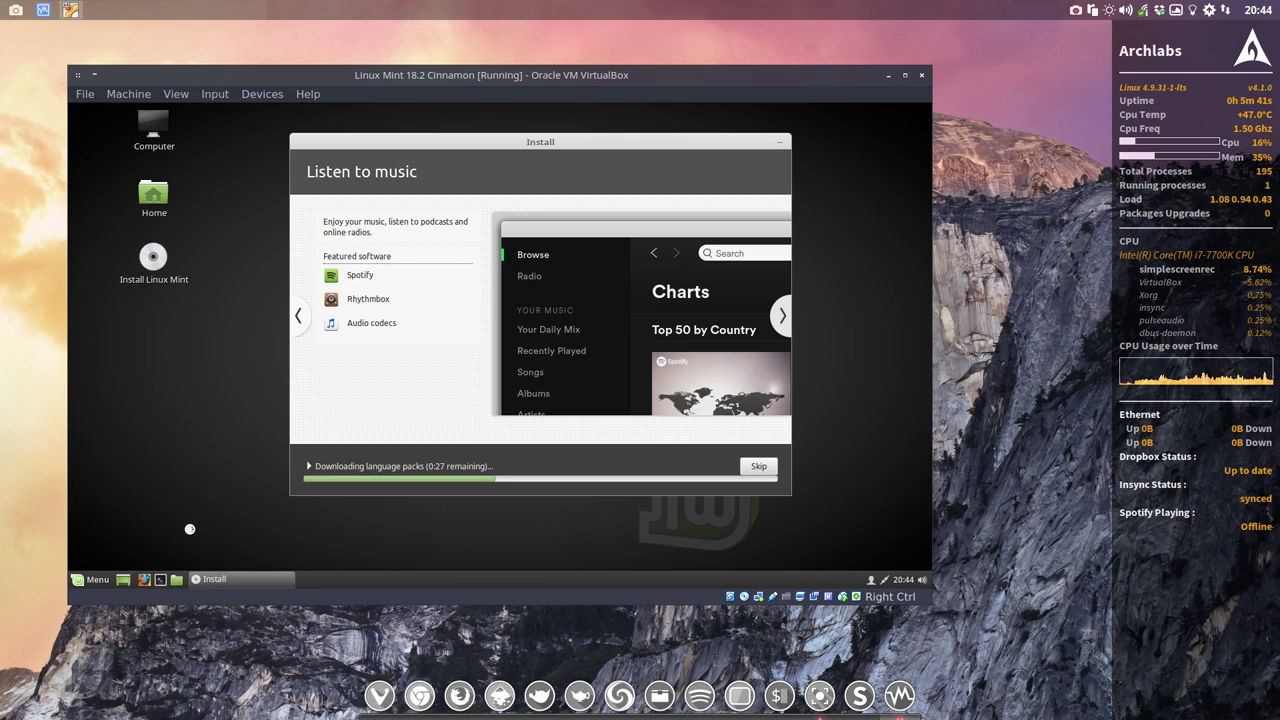
# Step: Open a termite terminal on the host beside the VM and highlight 'Archlabs v4.1.0'
pyautogui.click(977, 375)
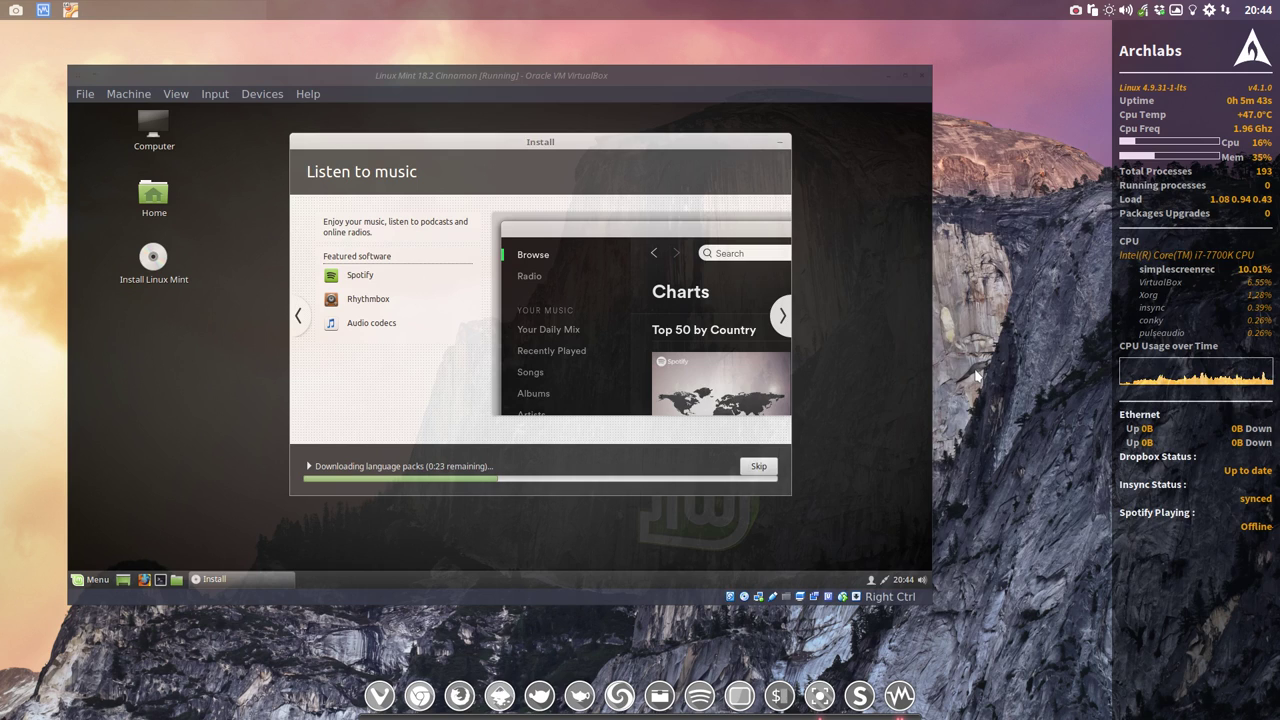
pyautogui.press('super+t')
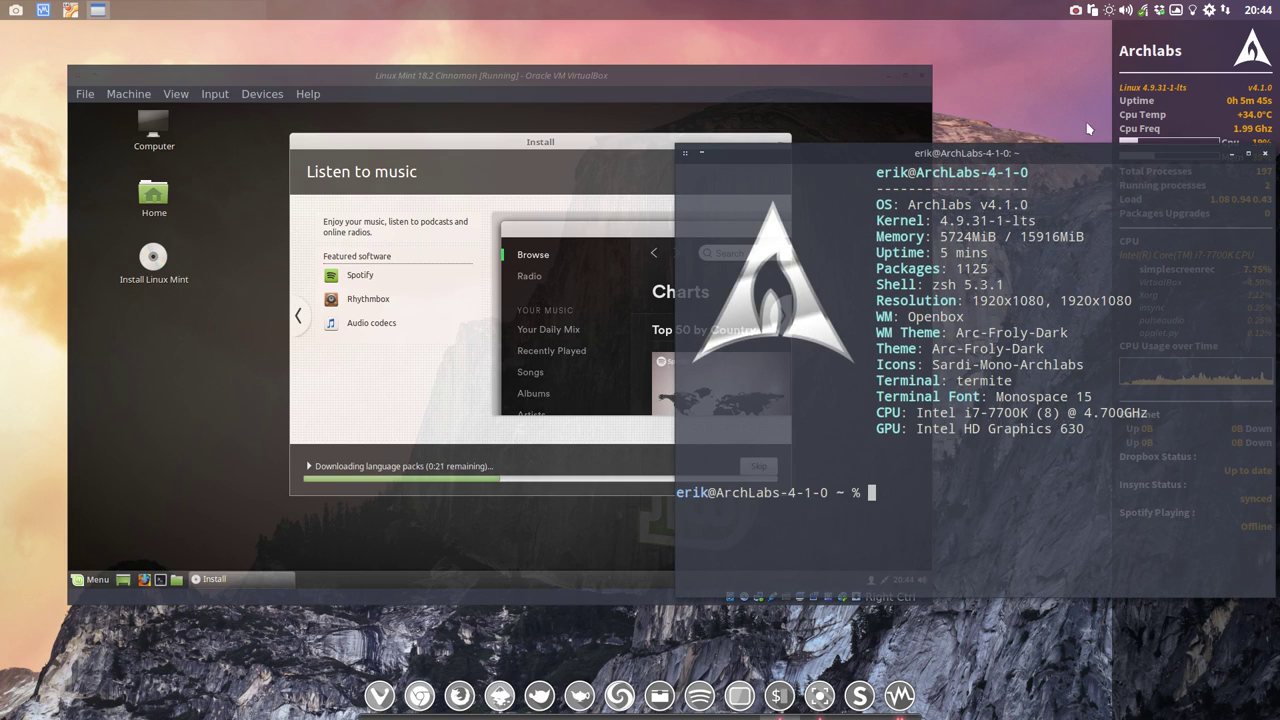
pyautogui.moveTo(1058, 158); pyautogui.dragTo(966, 183)
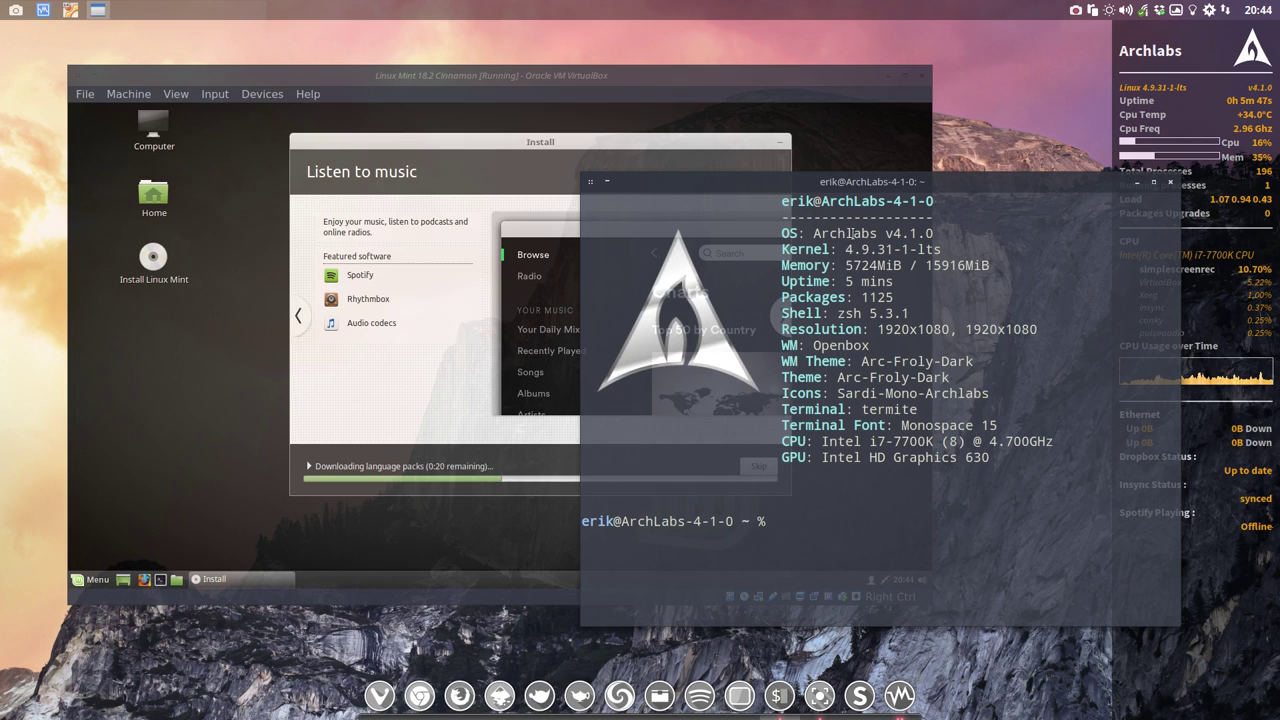
pyautogui.moveTo(816, 233); pyautogui.dragTo(934, 234)
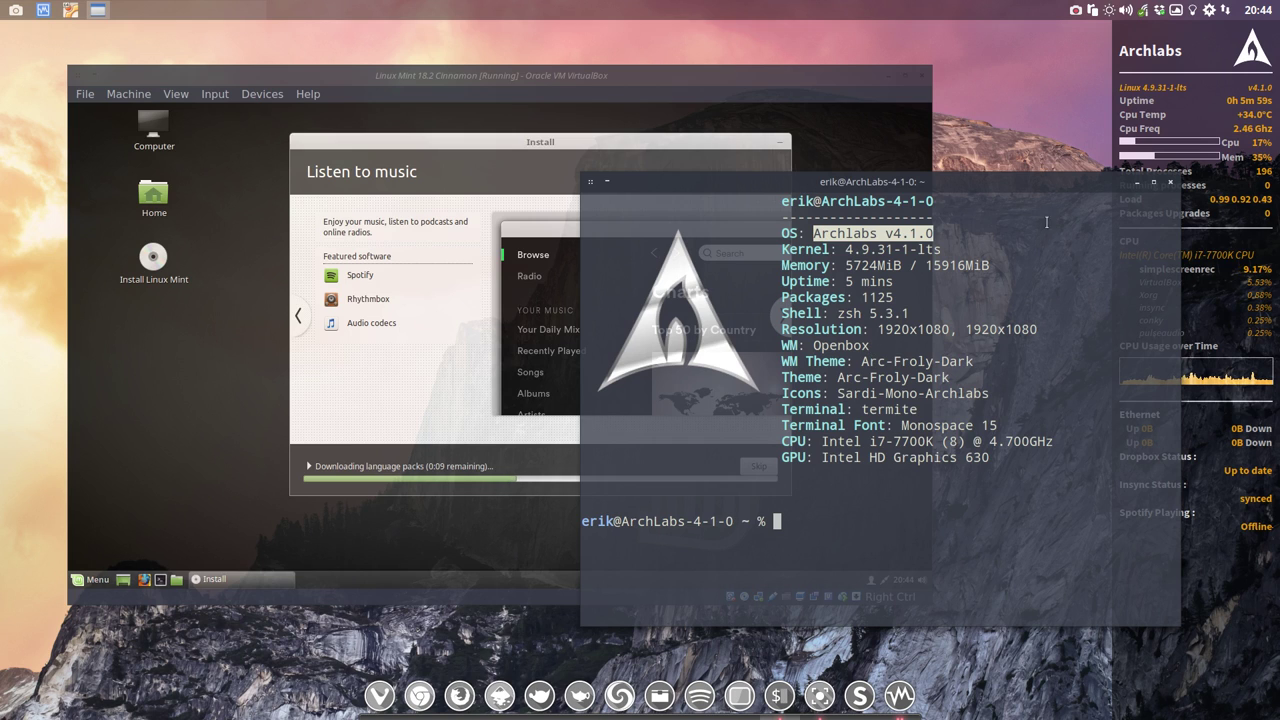
pyautogui.moveTo(1071, 183); pyautogui.dragTo(1097, 229)
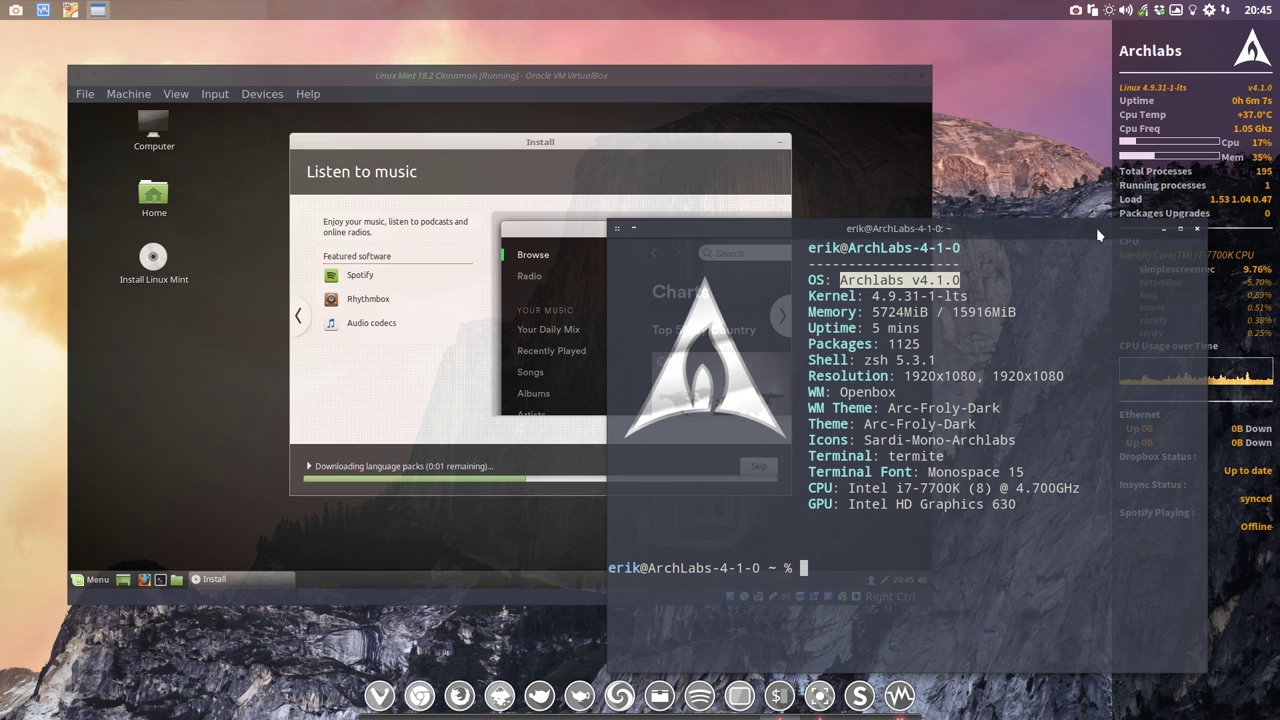
pyautogui.moveTo(1096, 227)
pyautogui.mouseDown()
pyautogui.moveTo(1110, 210)
pyautogui.moveTo(1083, 211)
pyautogui.mouseUp()
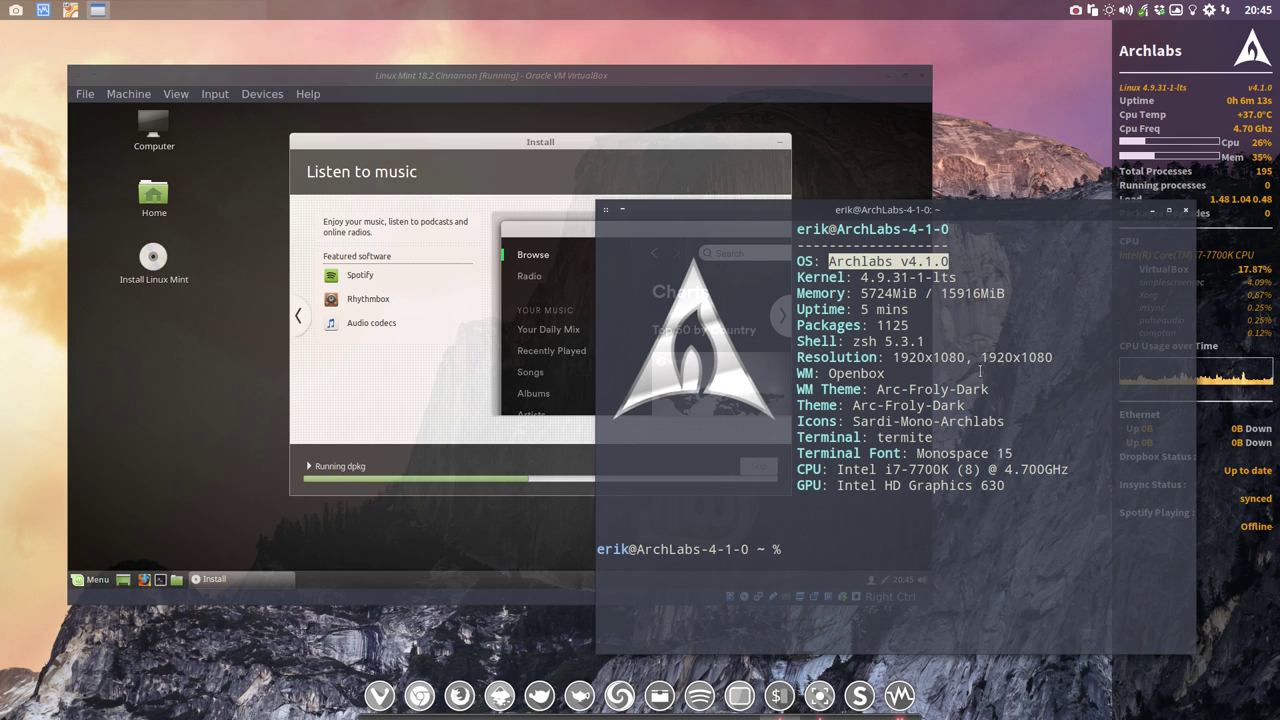
# Step: Close the host terminal and open the Appearance settings from the desktop menu
pyautogui.click(1185, 210)
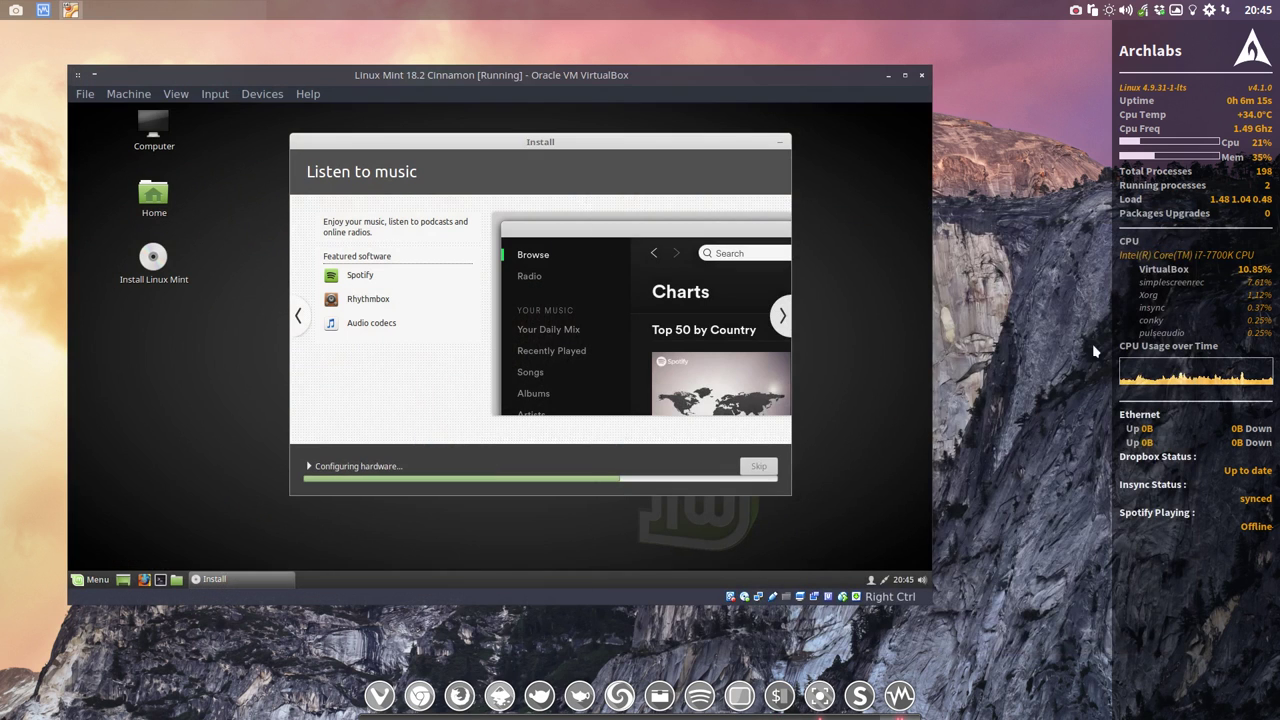
pyautogui.rightClick(977, 347)
pyautogui.moveTo(1016, 450)
pyautogui.click(1130, 399)
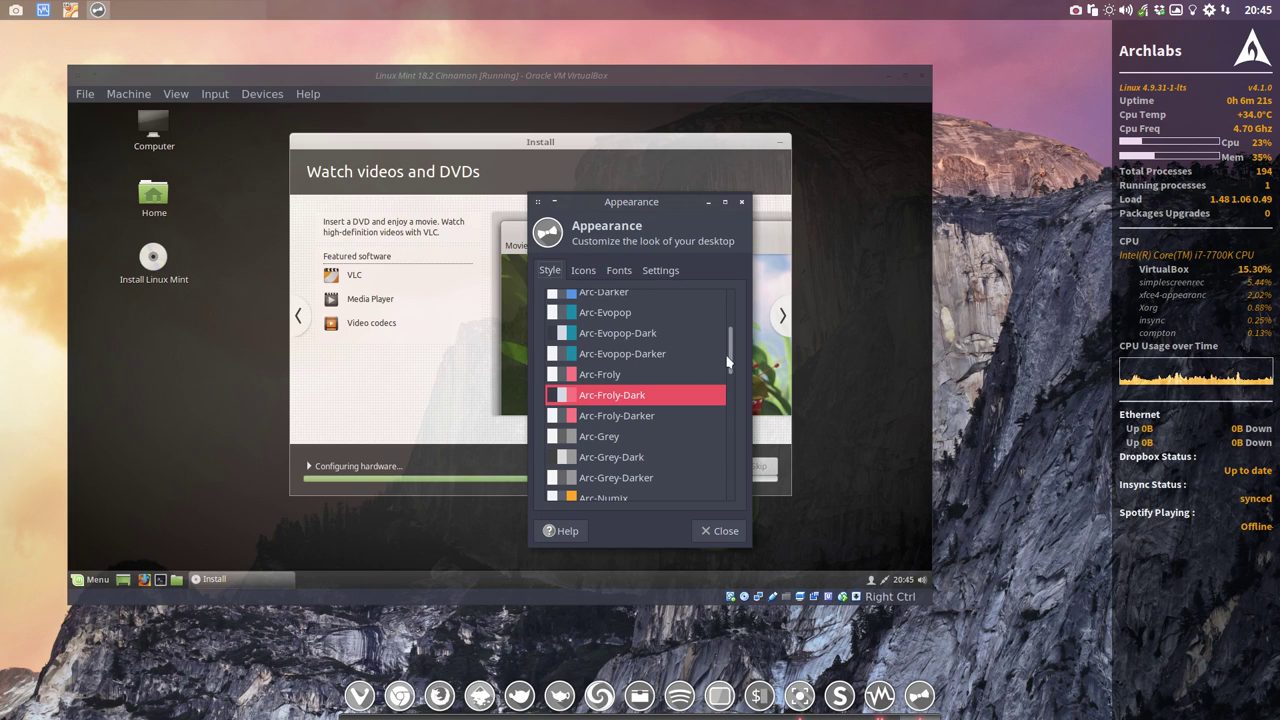
# Step: Reposition the Appearance window, browse the Style themes, then look through the Icons list
pyautogui.moveTo(729, 360); pyautogui.dragTo(755, 360)
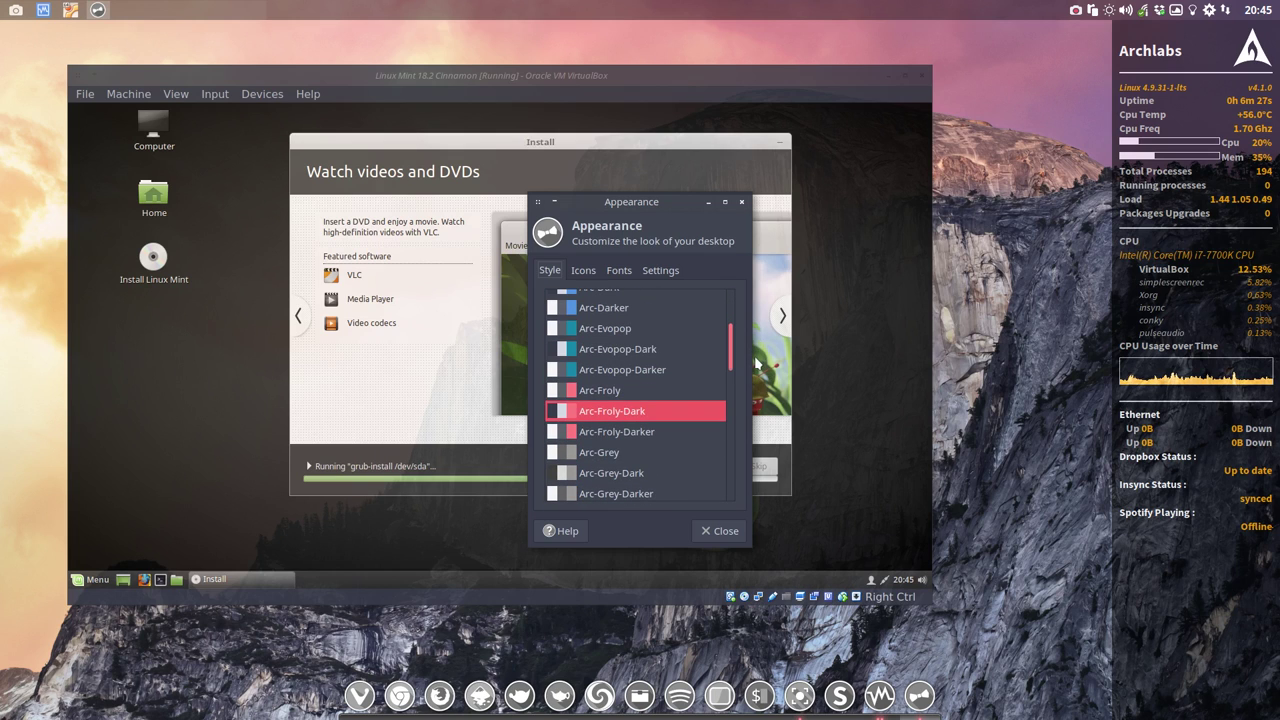
pyautogui.moveTo(662, 201); pyautogui.dragTo(1066, 162)
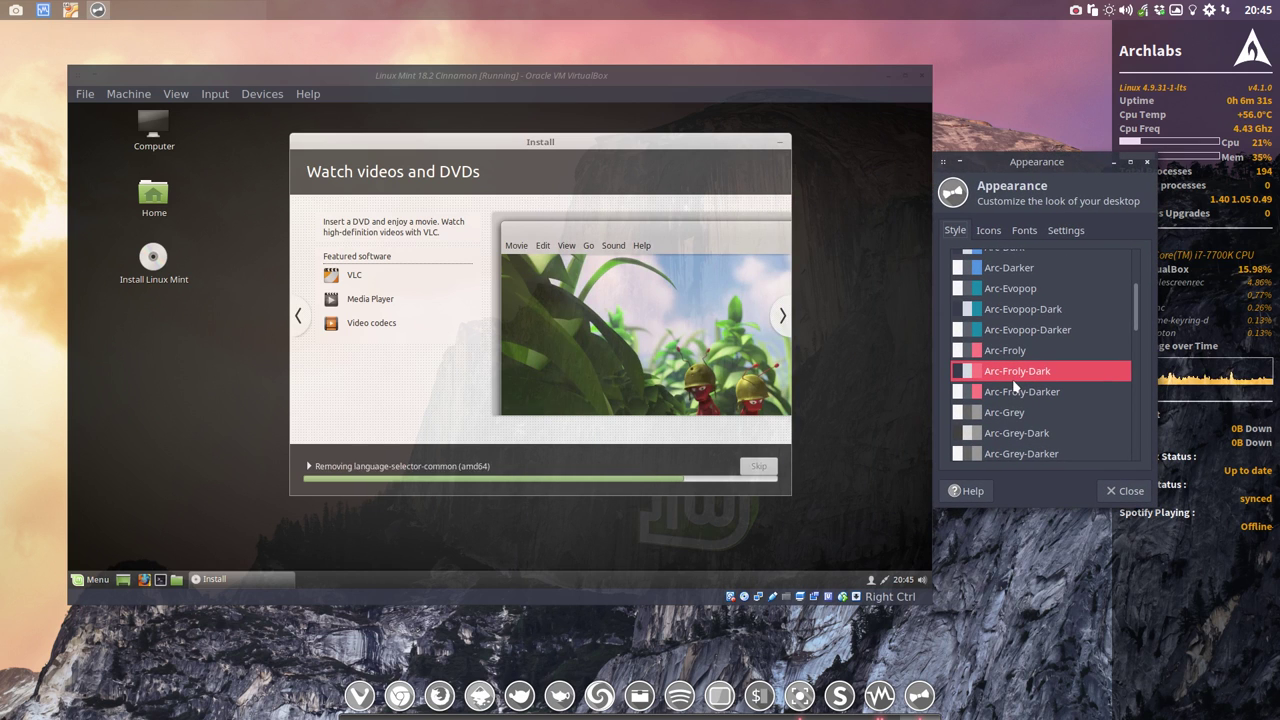
pyautogui.scroll(1, 1015, 303)
pyautogui.scroll(1, 1015, 303)
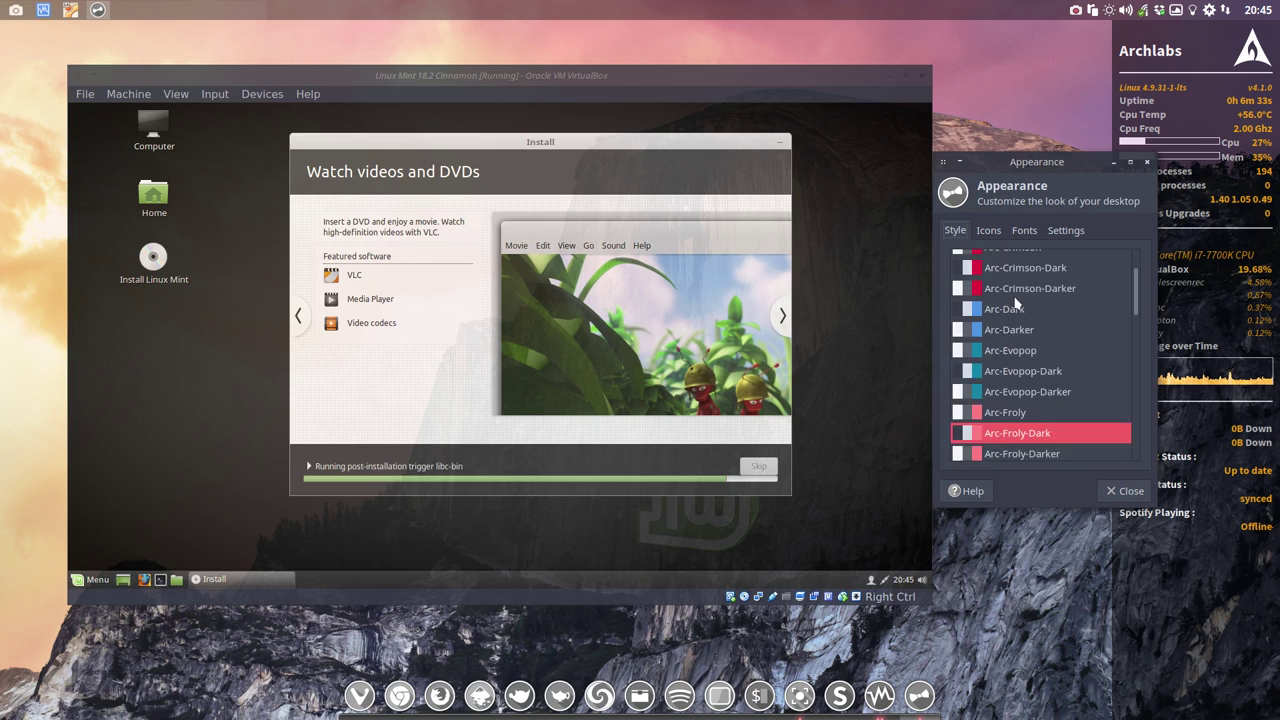
pyautogui.scroll(-6, 1015, 305)
pyautogui.scroll(-1, 1015, 308)
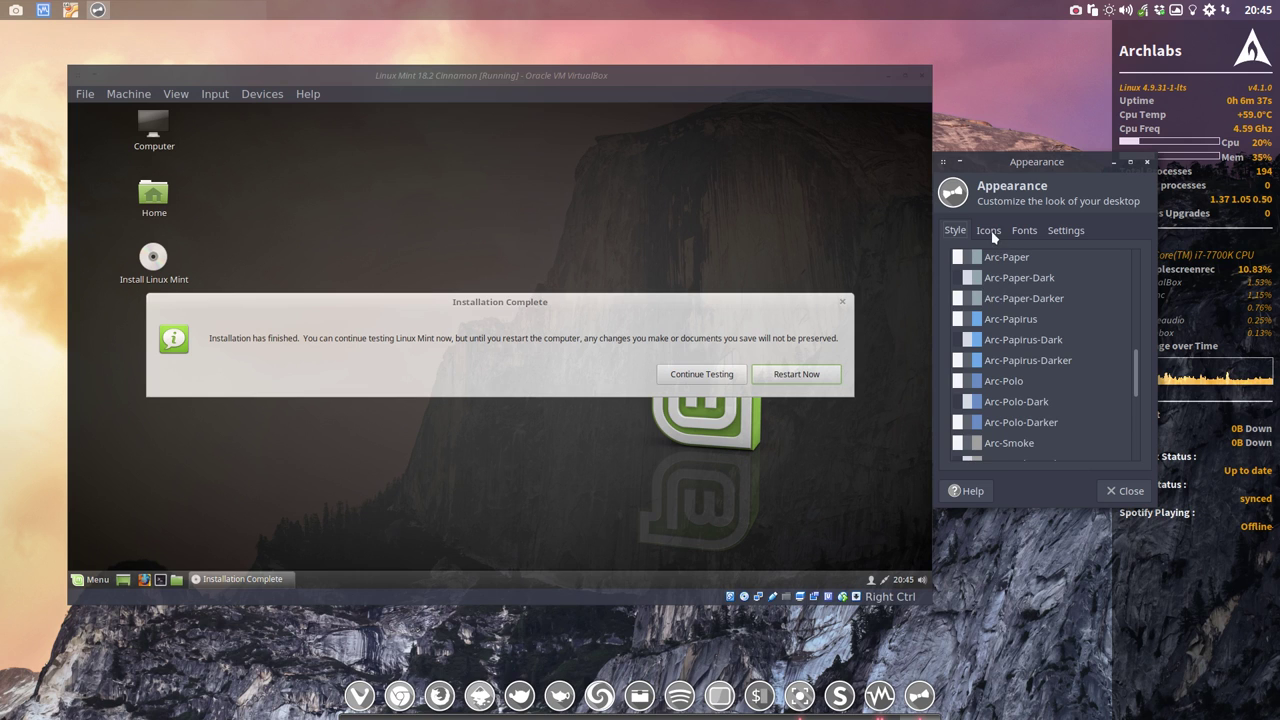
pyautogui.click(991, 231)
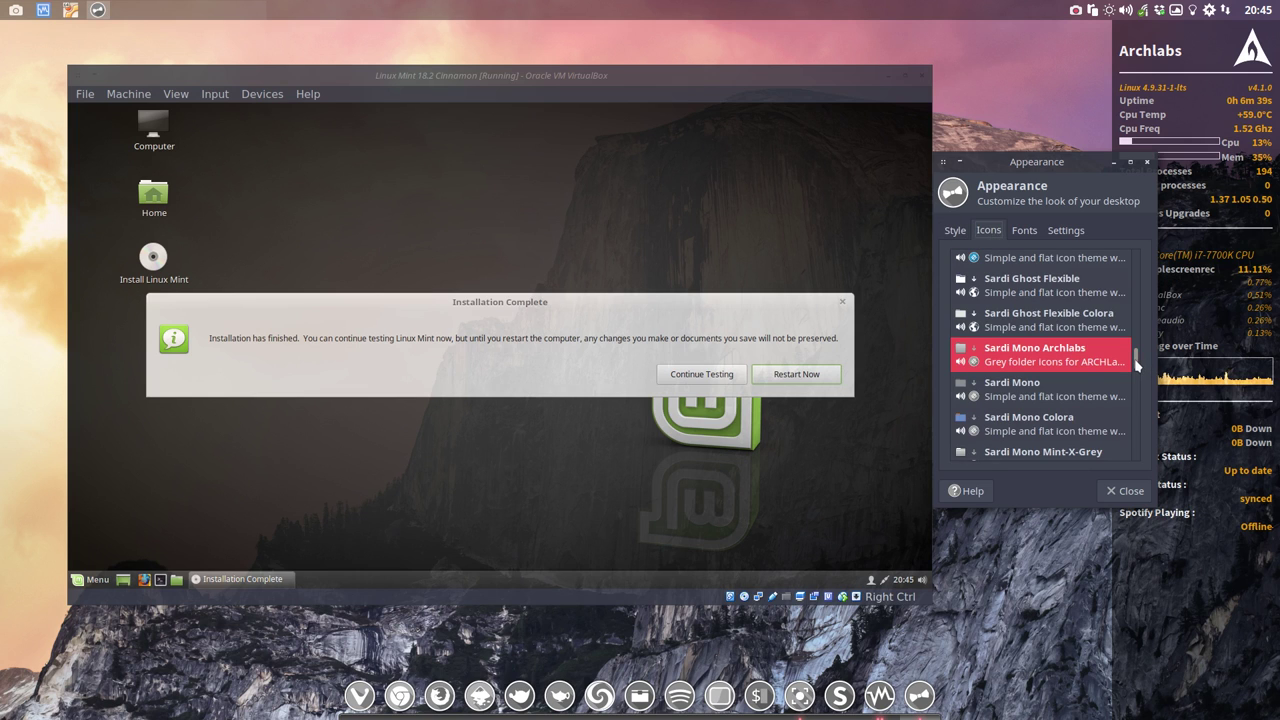
pyautogui.moveTo(1136, 366); pyautogui.dragTo(1150, 456)
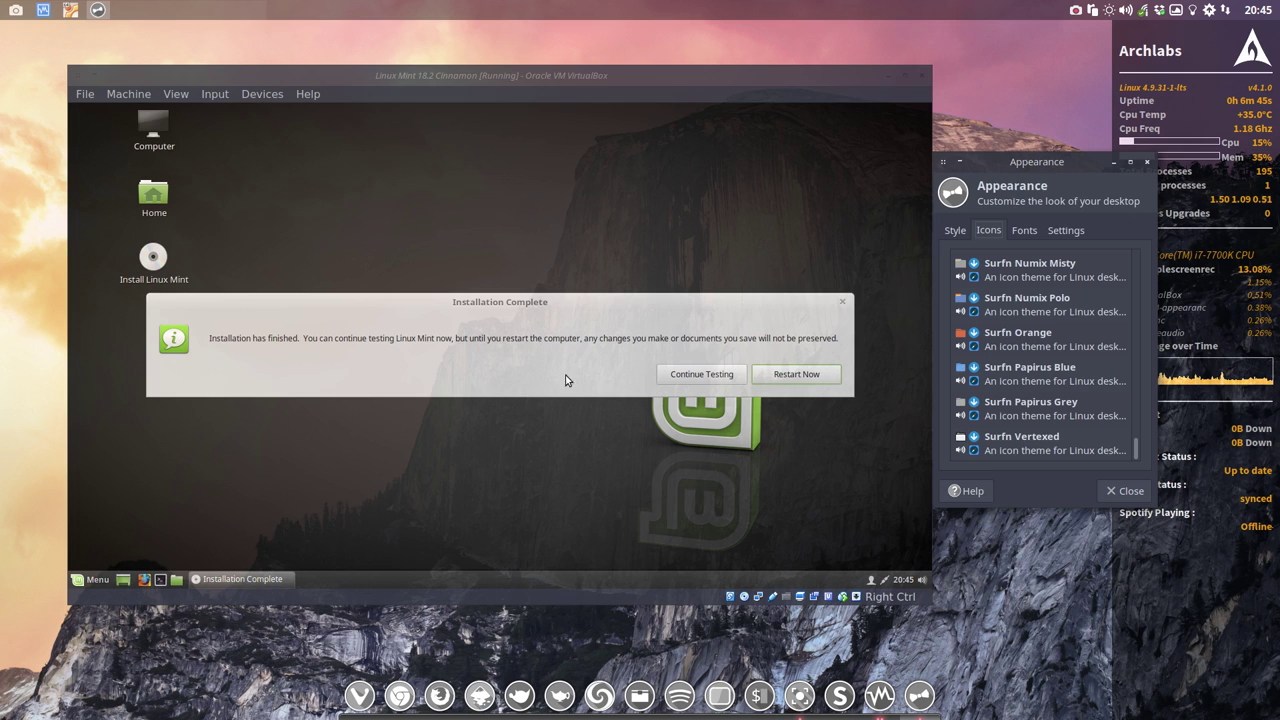
# Step: Restart the installed guest, continue past the install-medium prompt, and minimize the VirtualBox manager
pyautogui.click(816, 374)
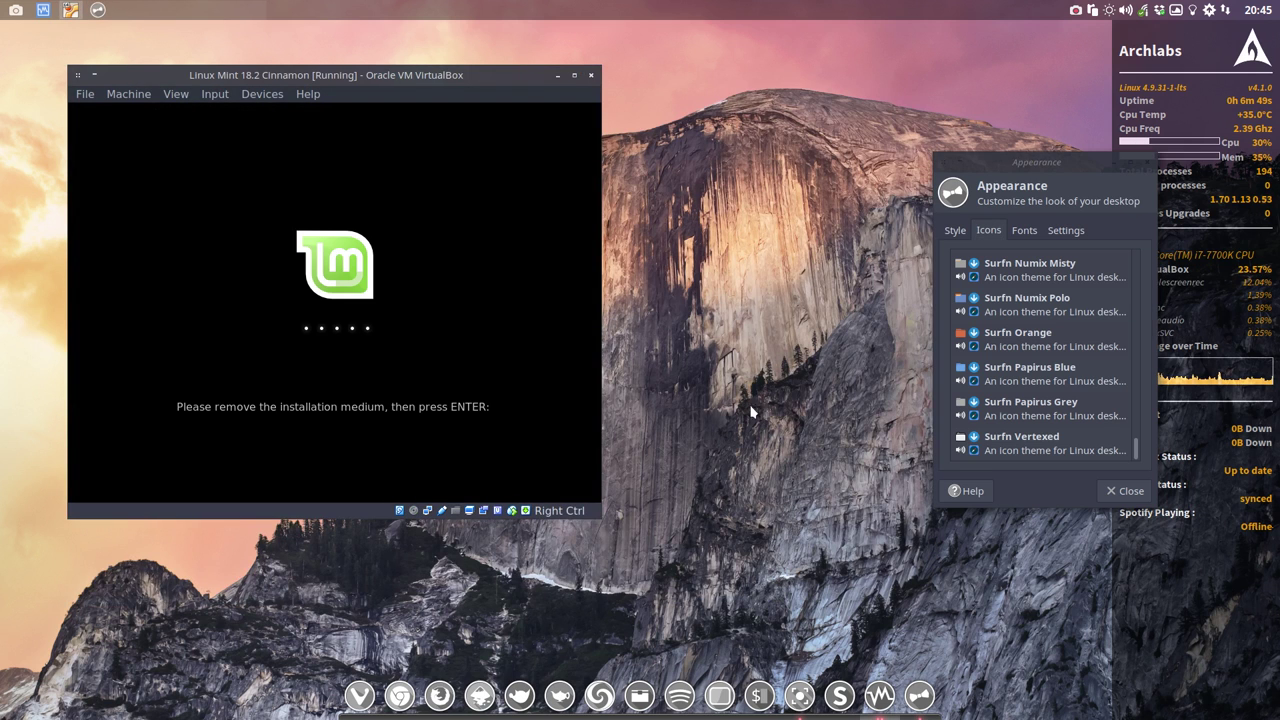
pyautogui.press('Return')
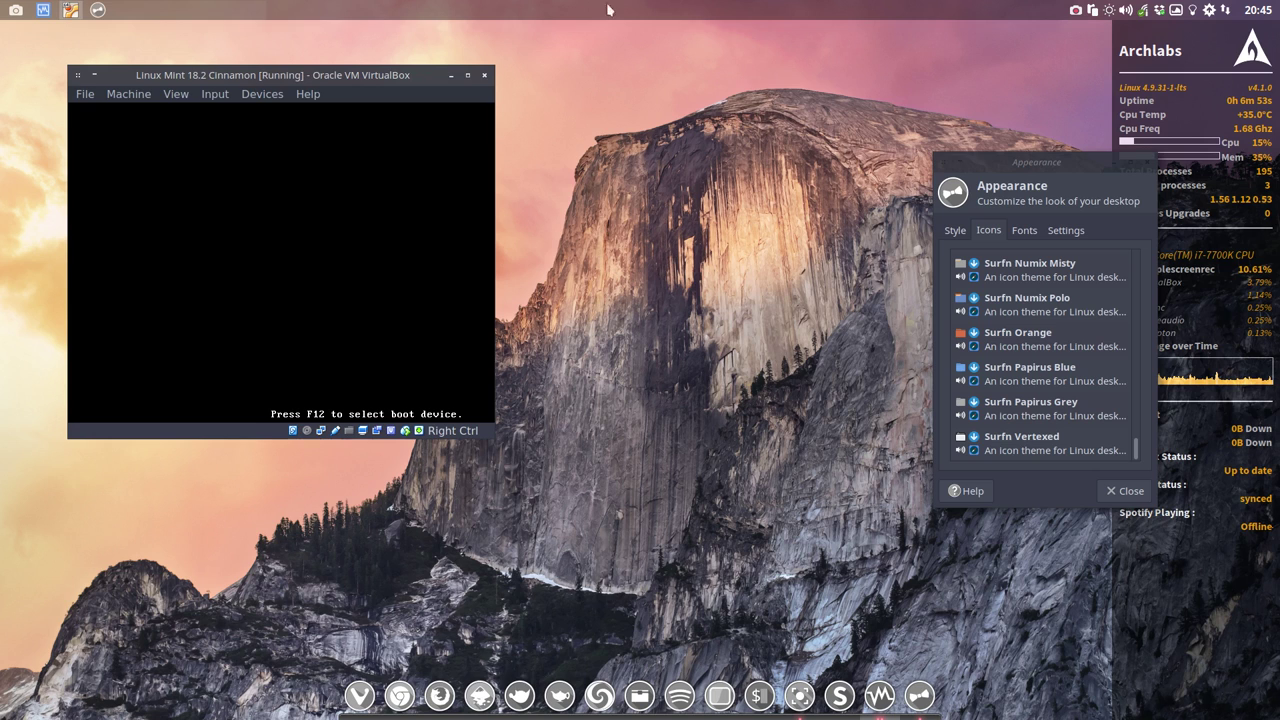
pyautogui.click(43, 10)
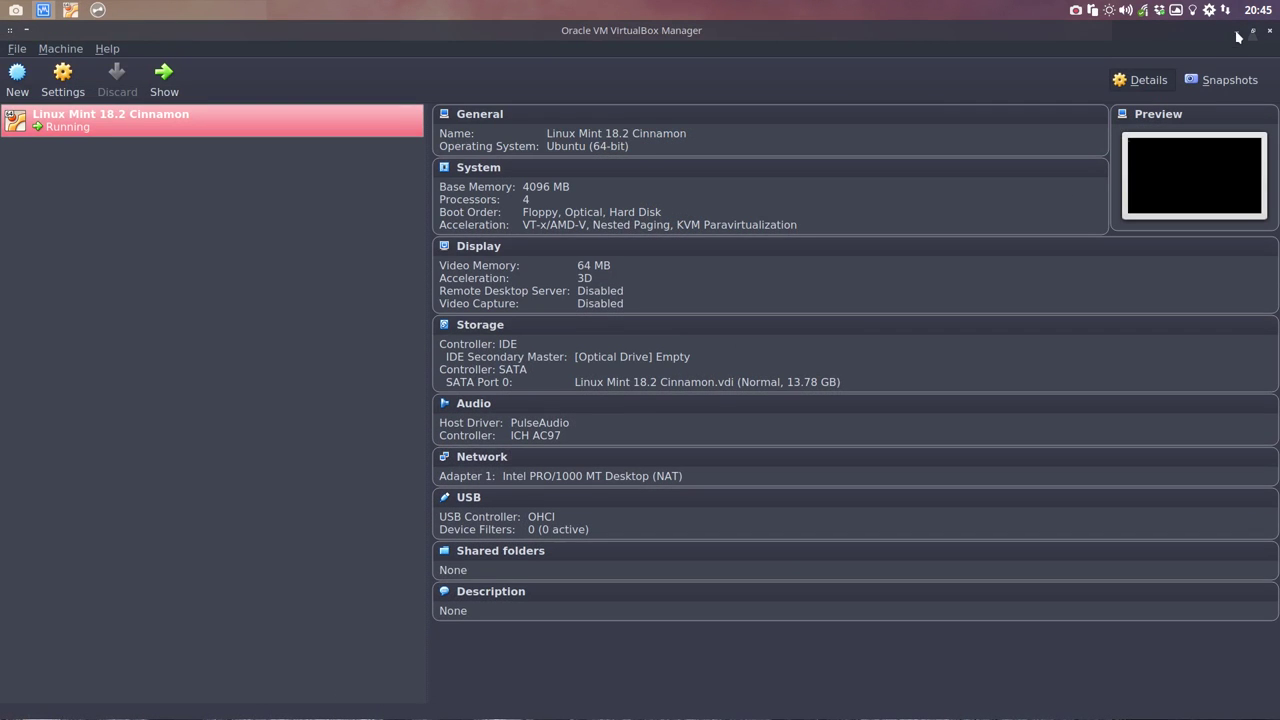
pyautogui.click(1237, 32)
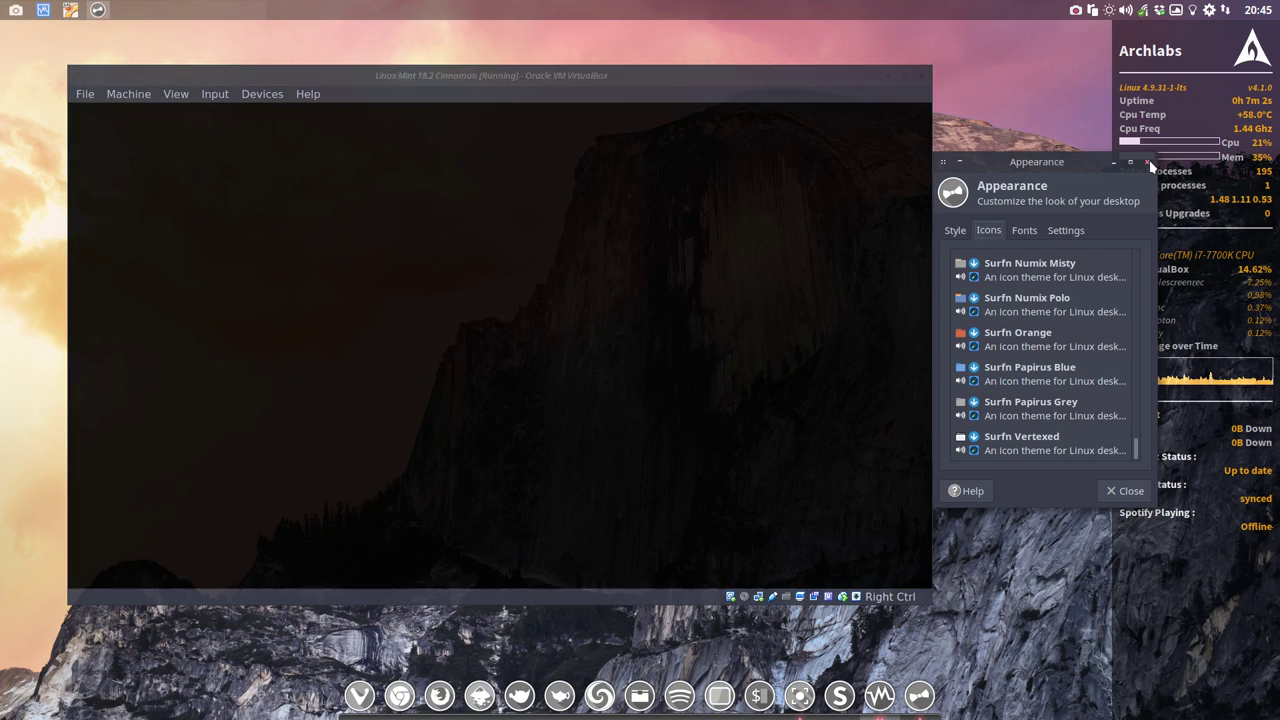
# Step: Close host Appearance, dismiss the software rendering notice, and disable and close the Welcome Screen
pyautogui.click(1130, 165)
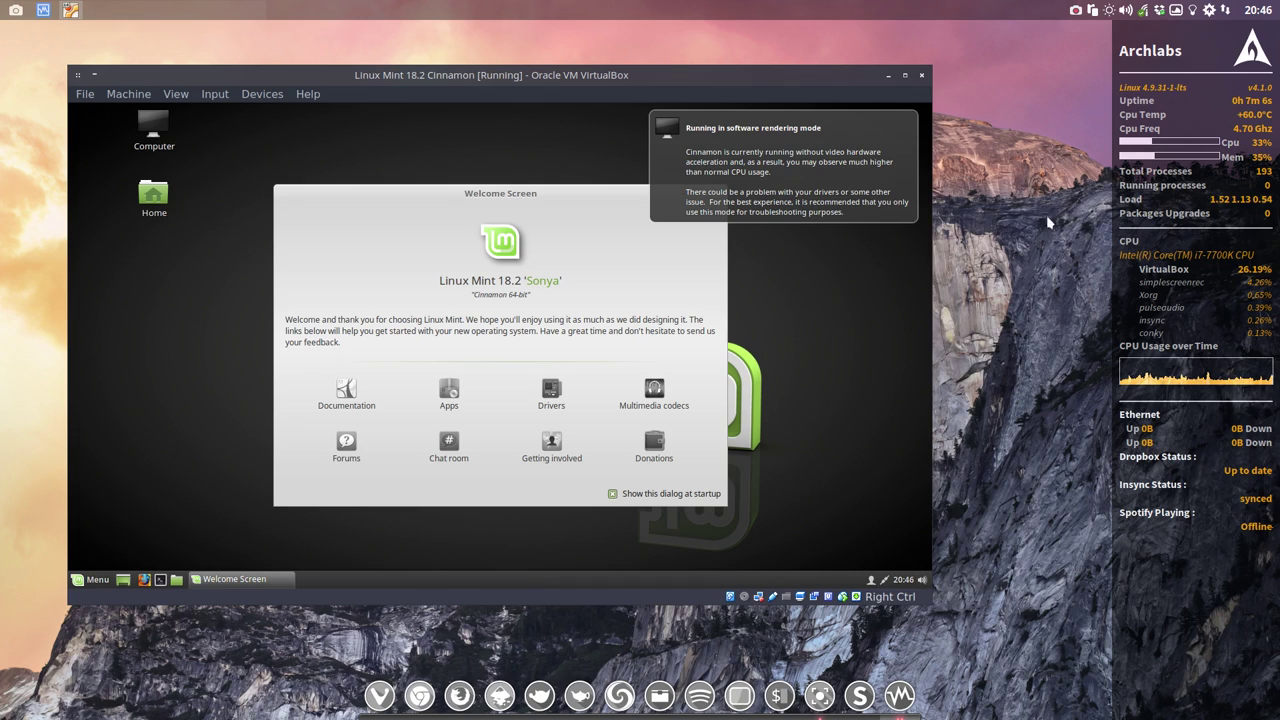
pyautogui.click(878, 139)
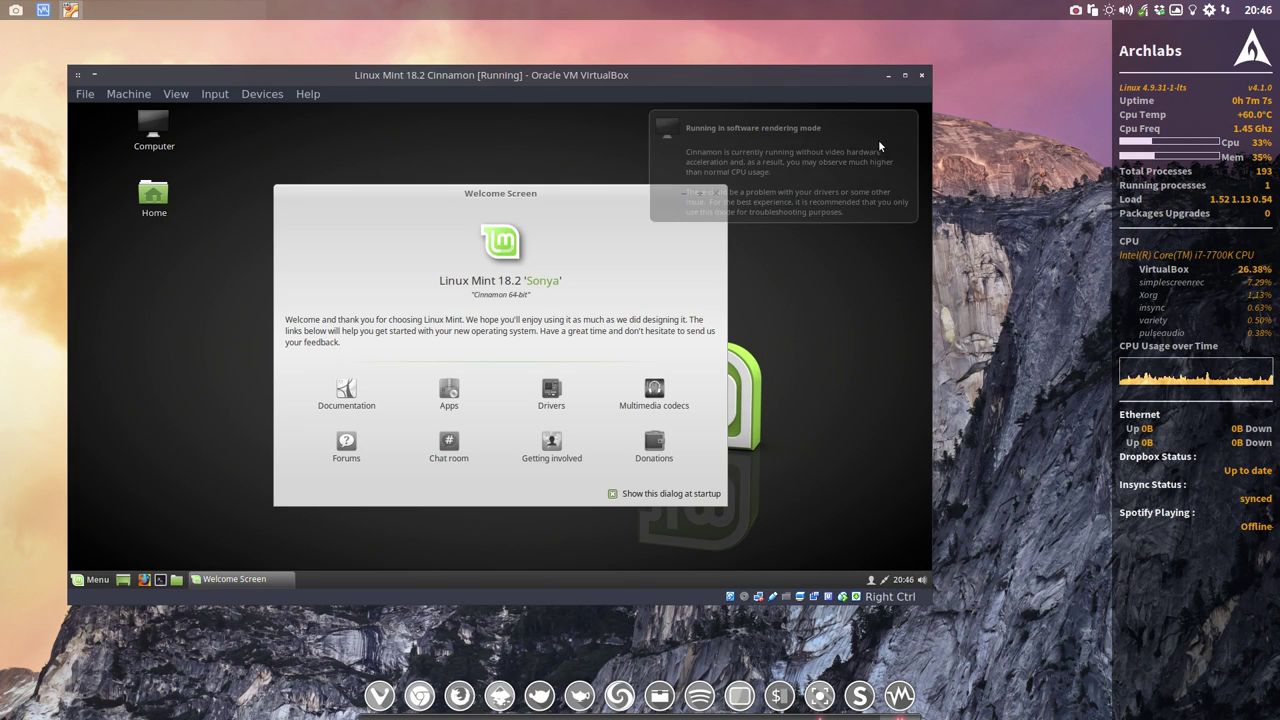
pyautogui.click(613, 495)
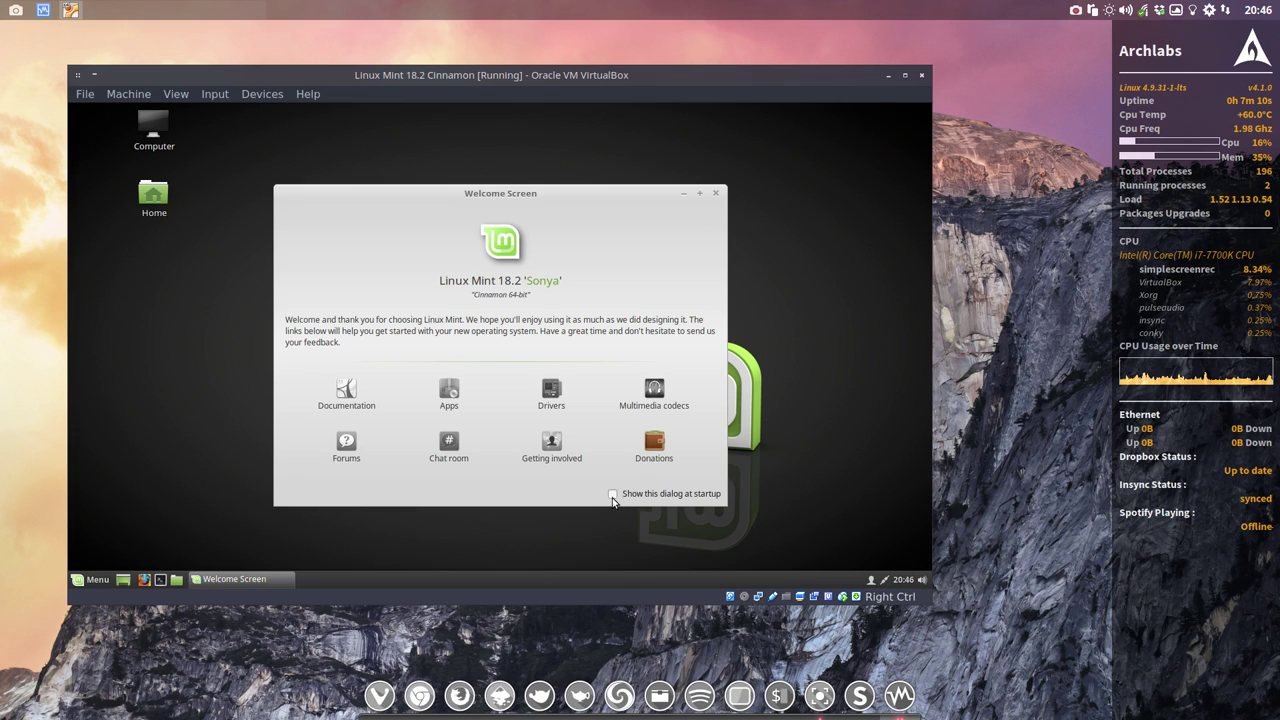
pyautogui.click(715, 195)
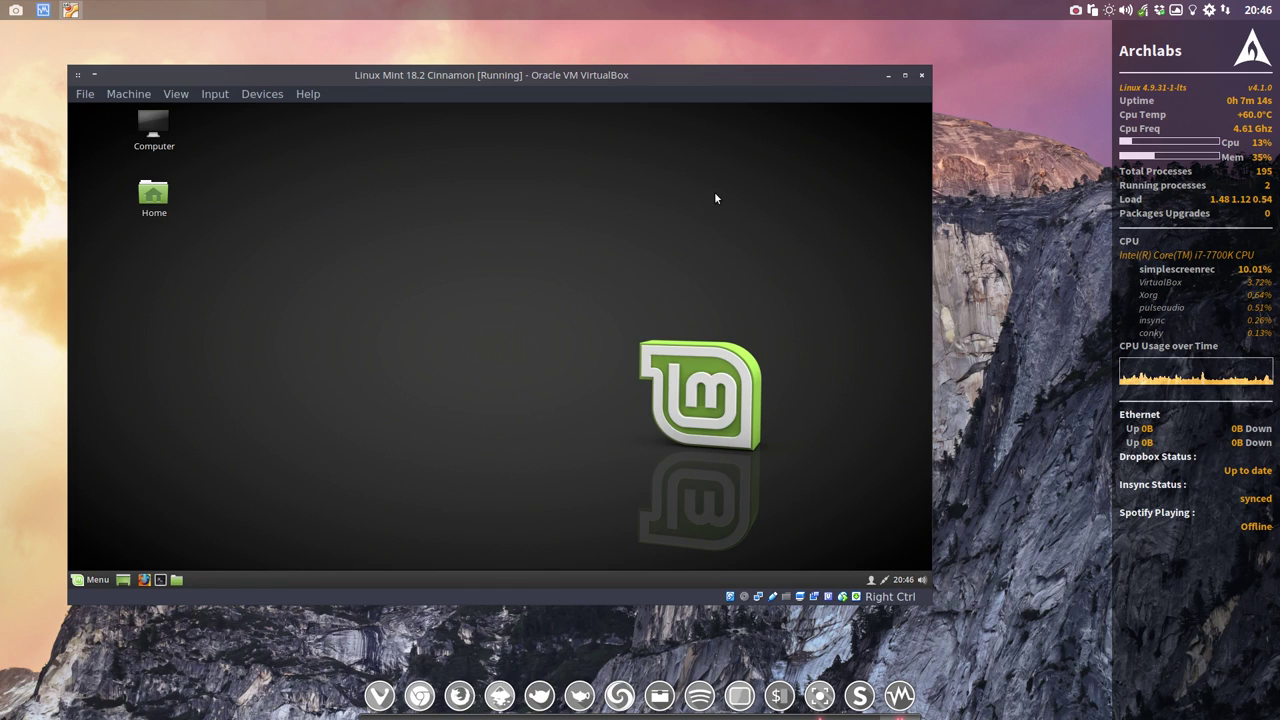
# Step: Maximize the VM window, launch Firefox, and web-search for the repository author's GitHub profile
pyautogui.doubleClick(519, 77)
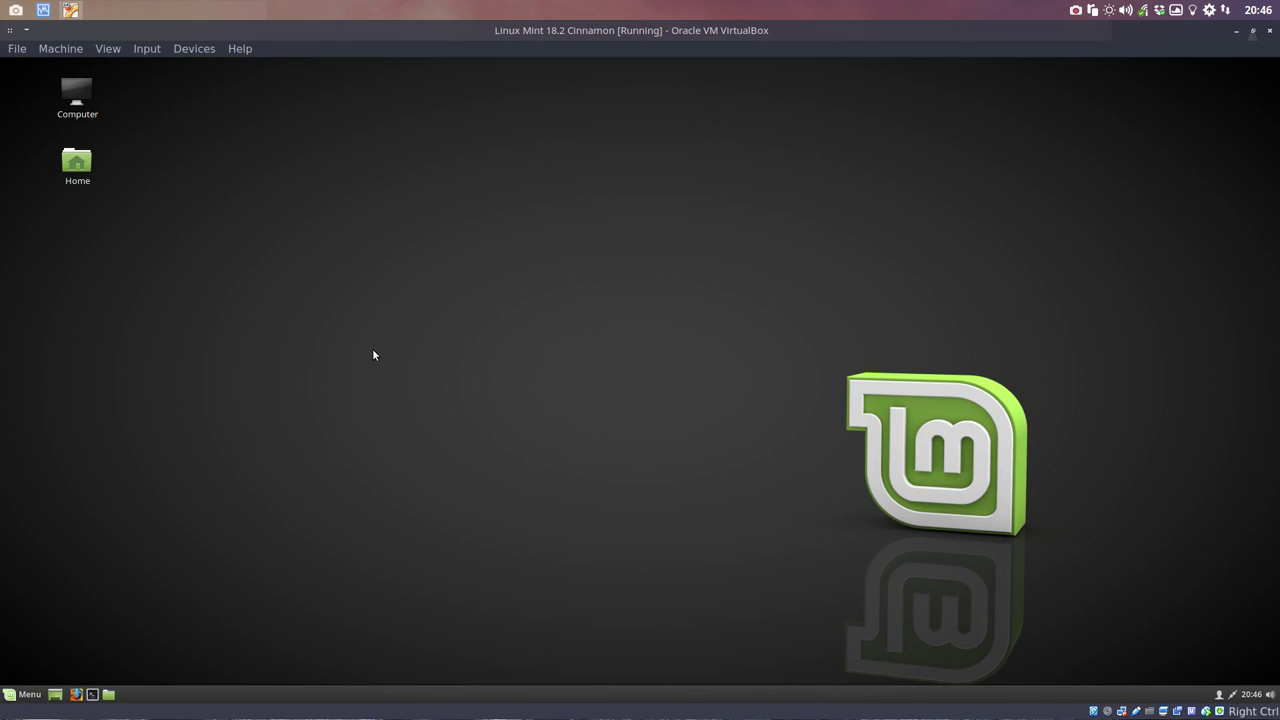
pyautogui.click(76, 694)
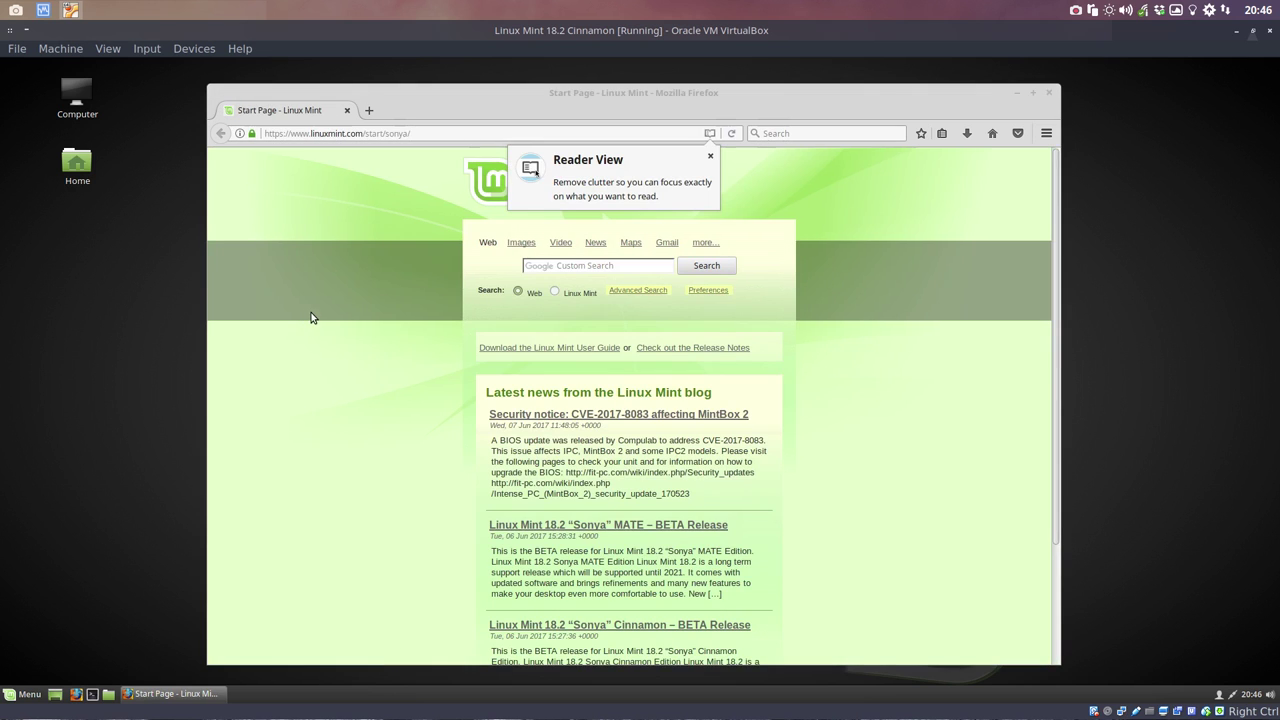
pyautogui.moveTo(437, 132); pyautogui.dragTo(230, 136)
pyautogui.write('githg')
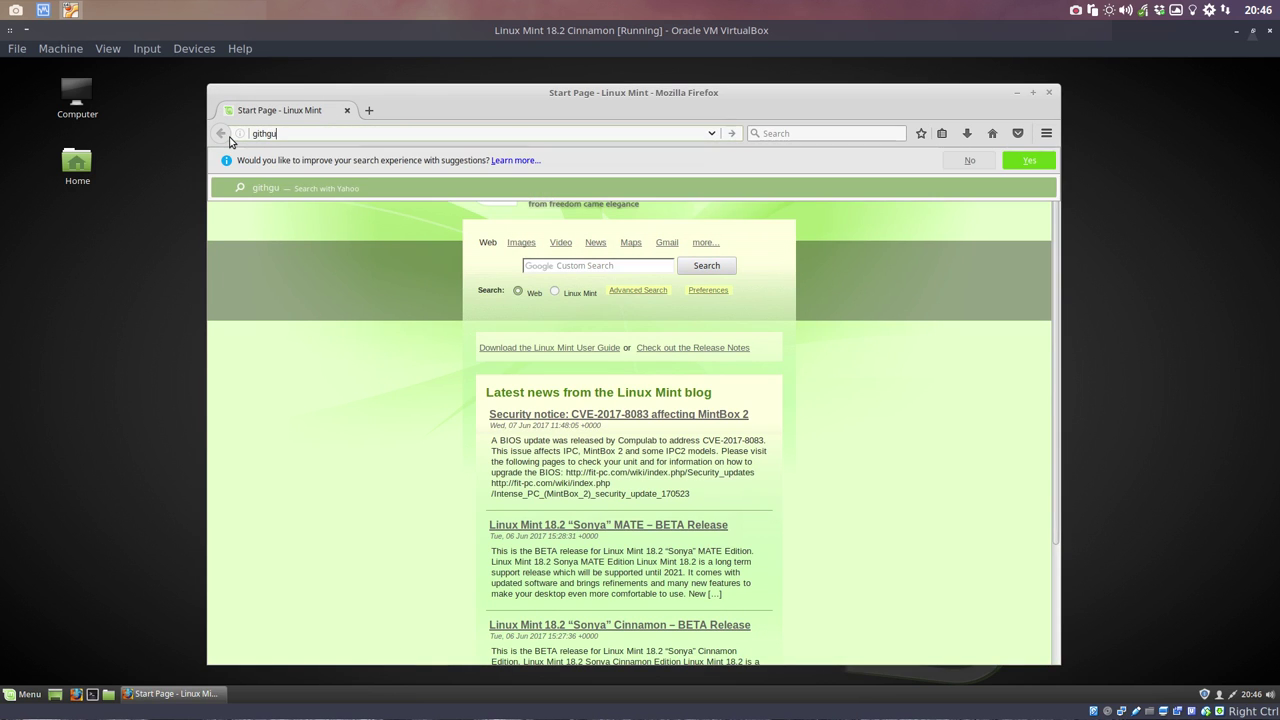
pyautogui.write('ub erik dubois')
pyautogui.press('Return')
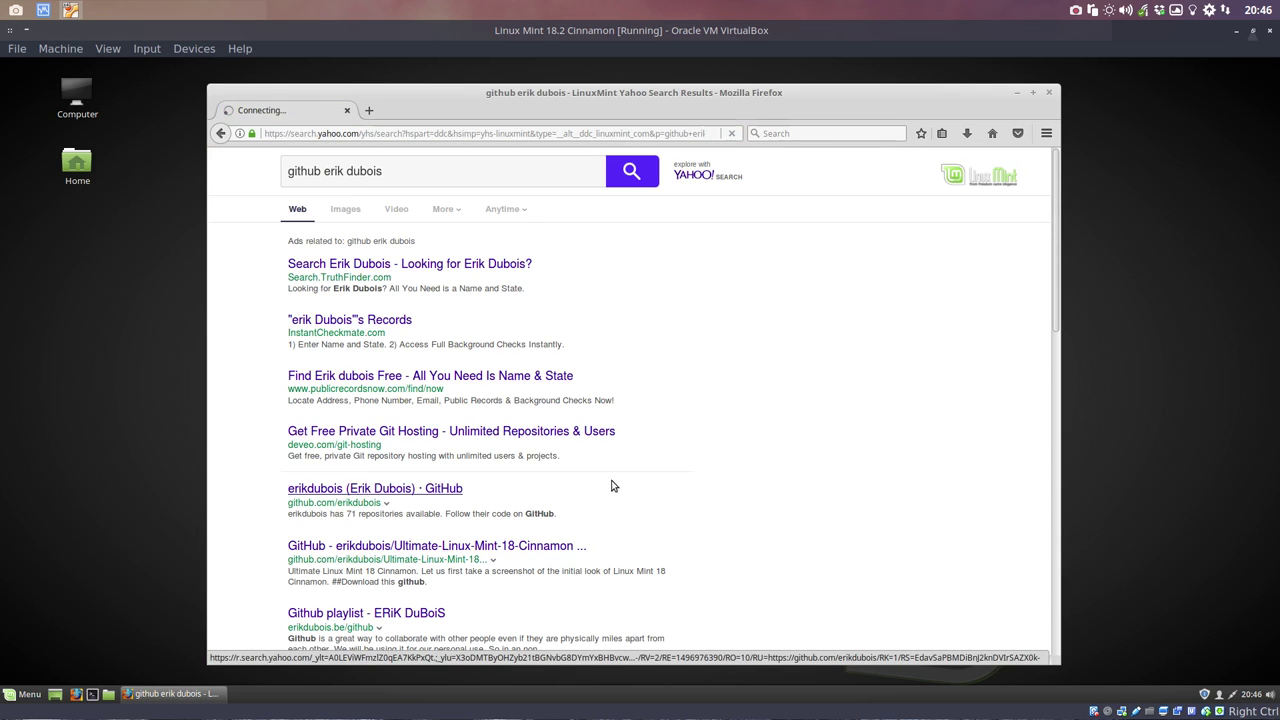
# Step: Open the Ultimate-Linux-Mint-18.2-Cinnamon repository from the profile and copy its HTTPS clone URL
pyautogui.click(362, 486)
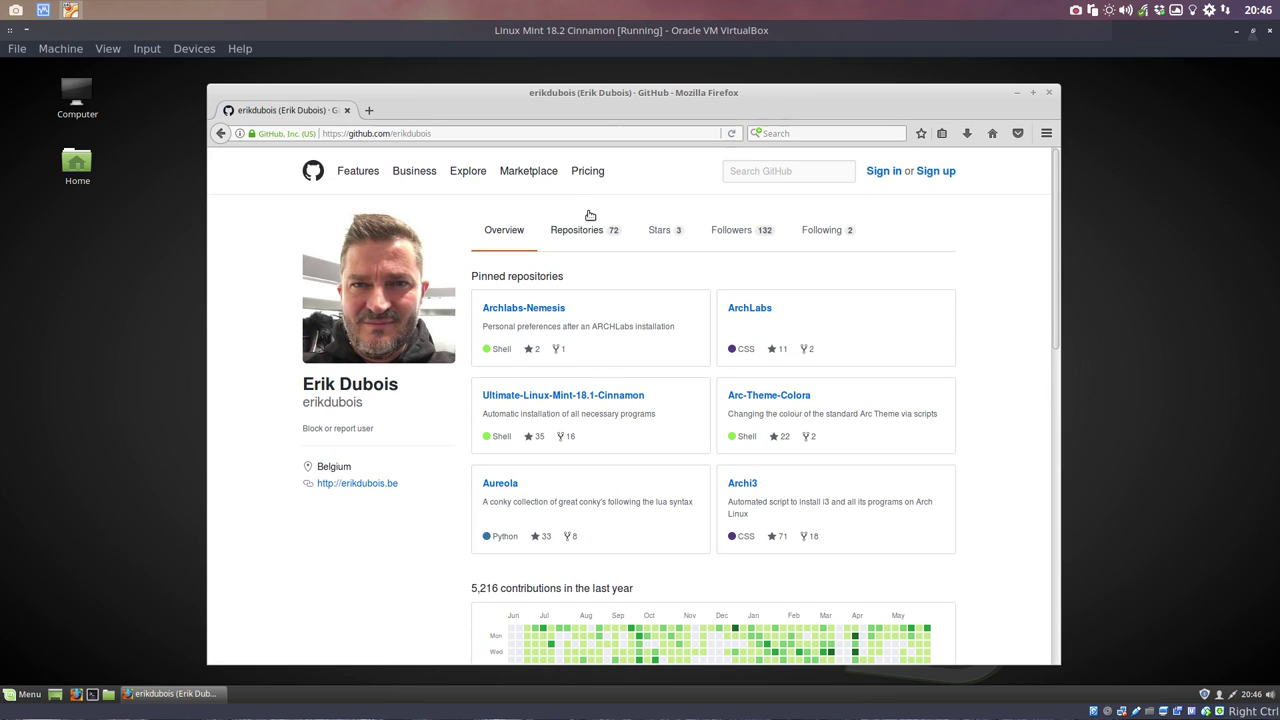
pyautogui.click(590, 232)
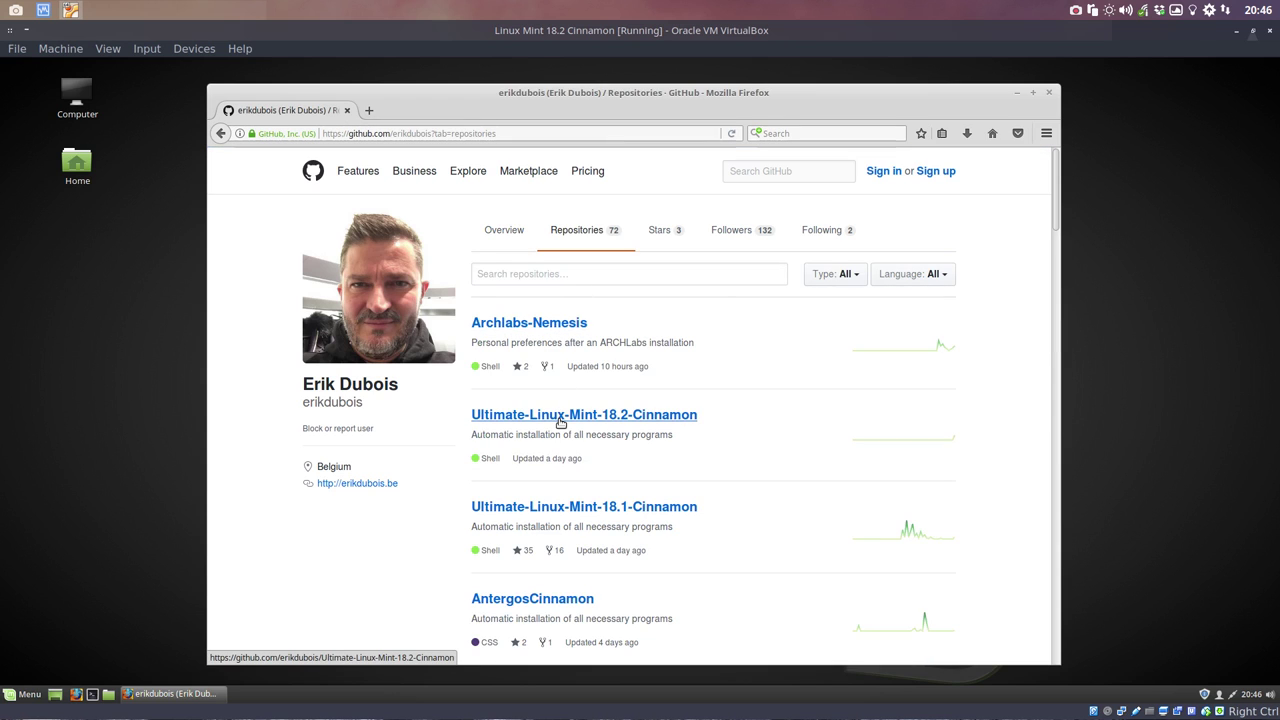
pyautogui.click(560, 422)
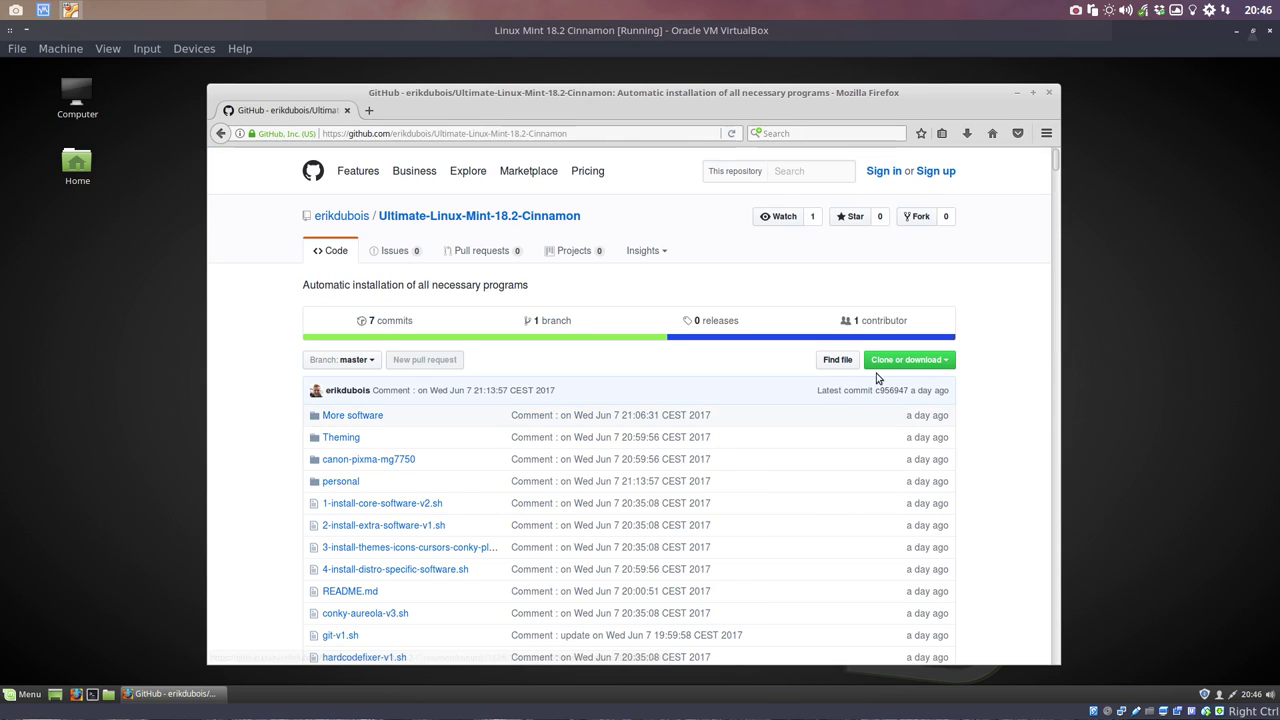
pyautogui.click(946, 364)
pyautogui.click(936, 429)
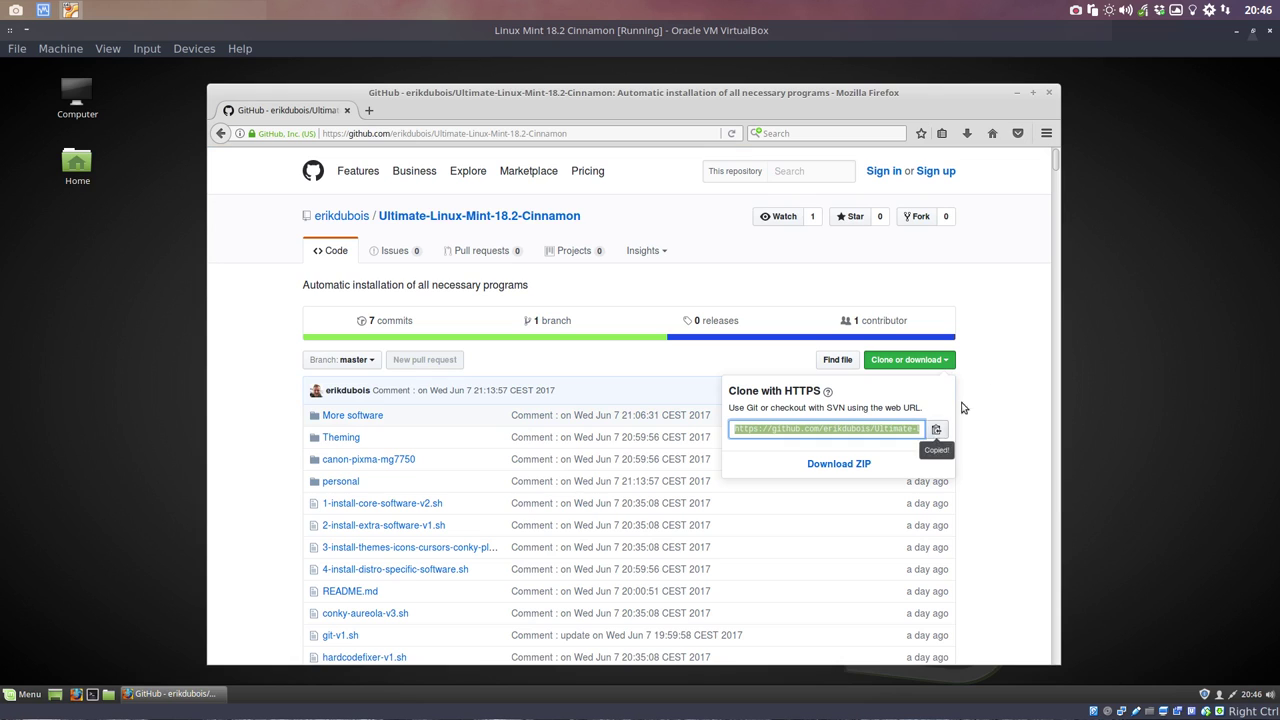
# Step: Minimize Firefox, open the home folder, and create a new folder named DATA
pyautogui.click(1017, 93)
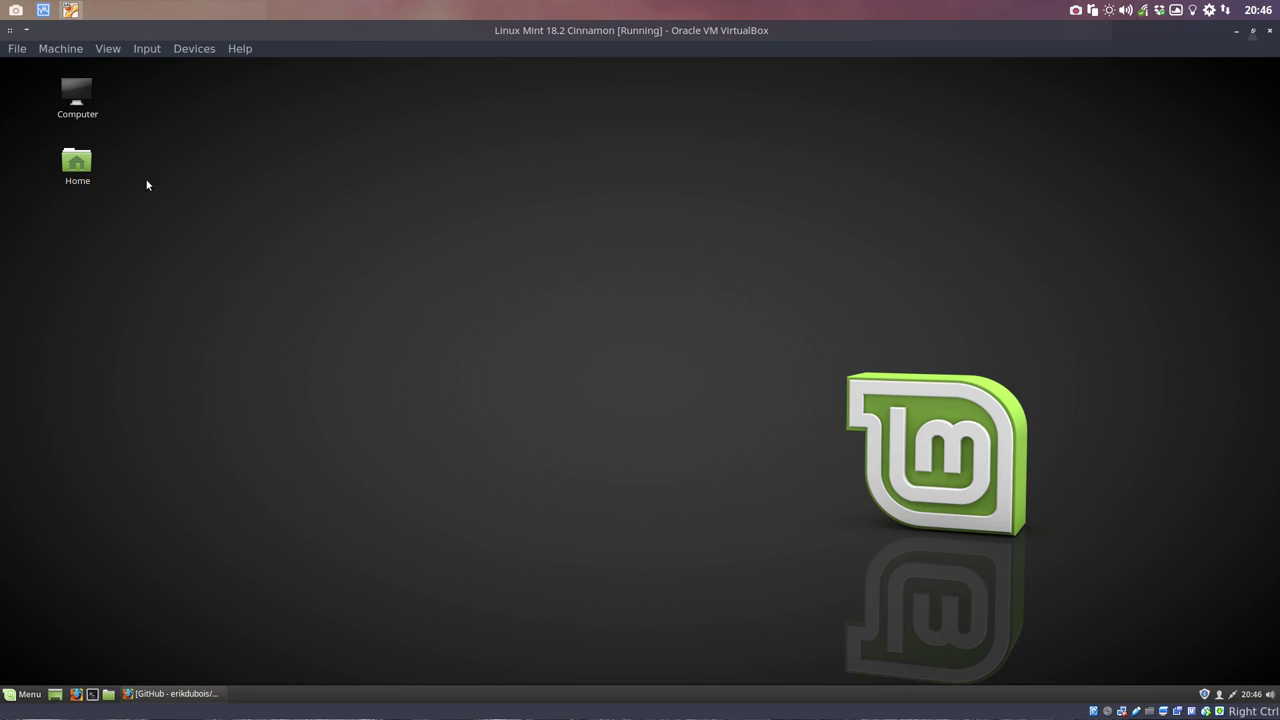
pyautogui.doubleClick(90, 170)
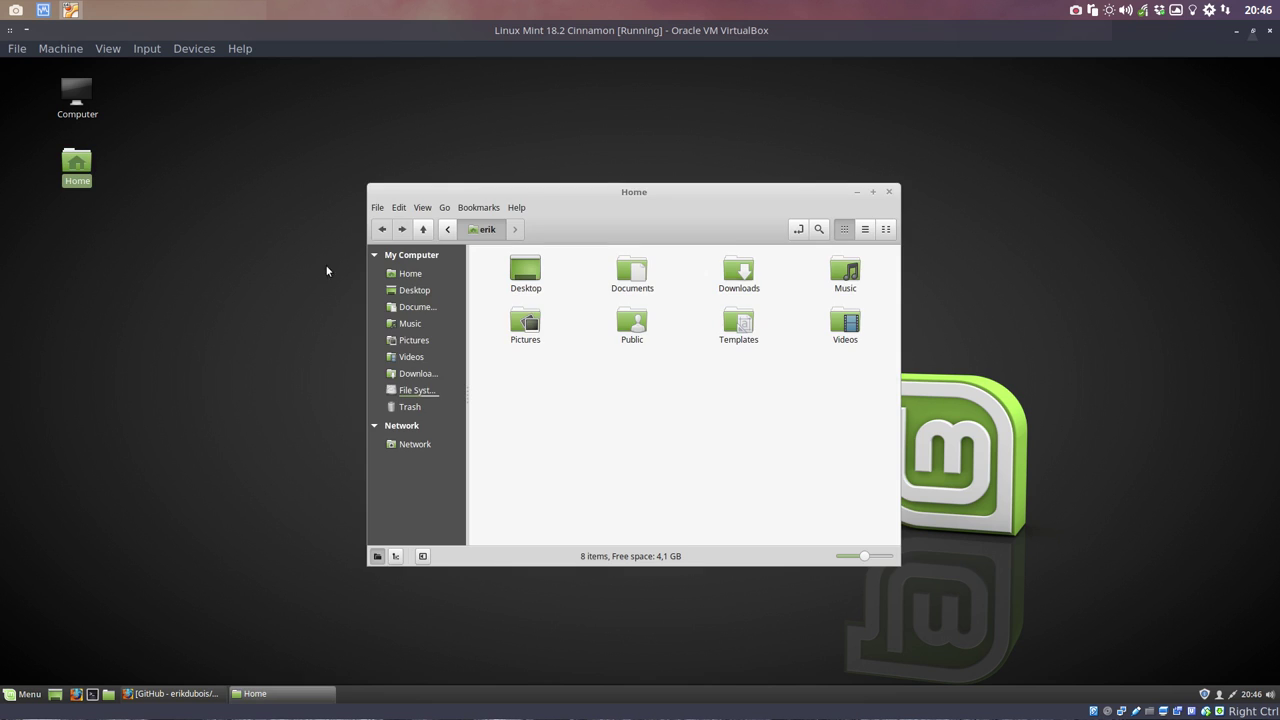
pyautogui.rightClick(628, 397)
pyautogui.click(690, 401)
pyautogui.write('DATA')
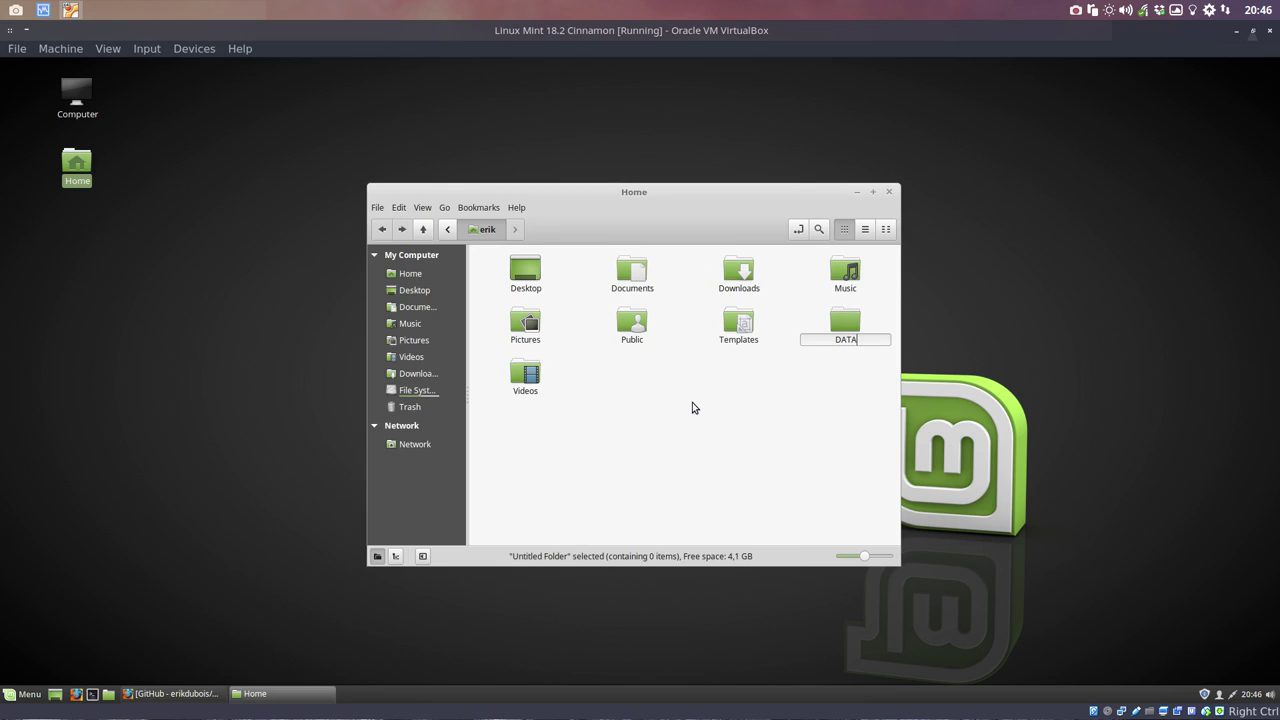
pyautogui.press('Return')
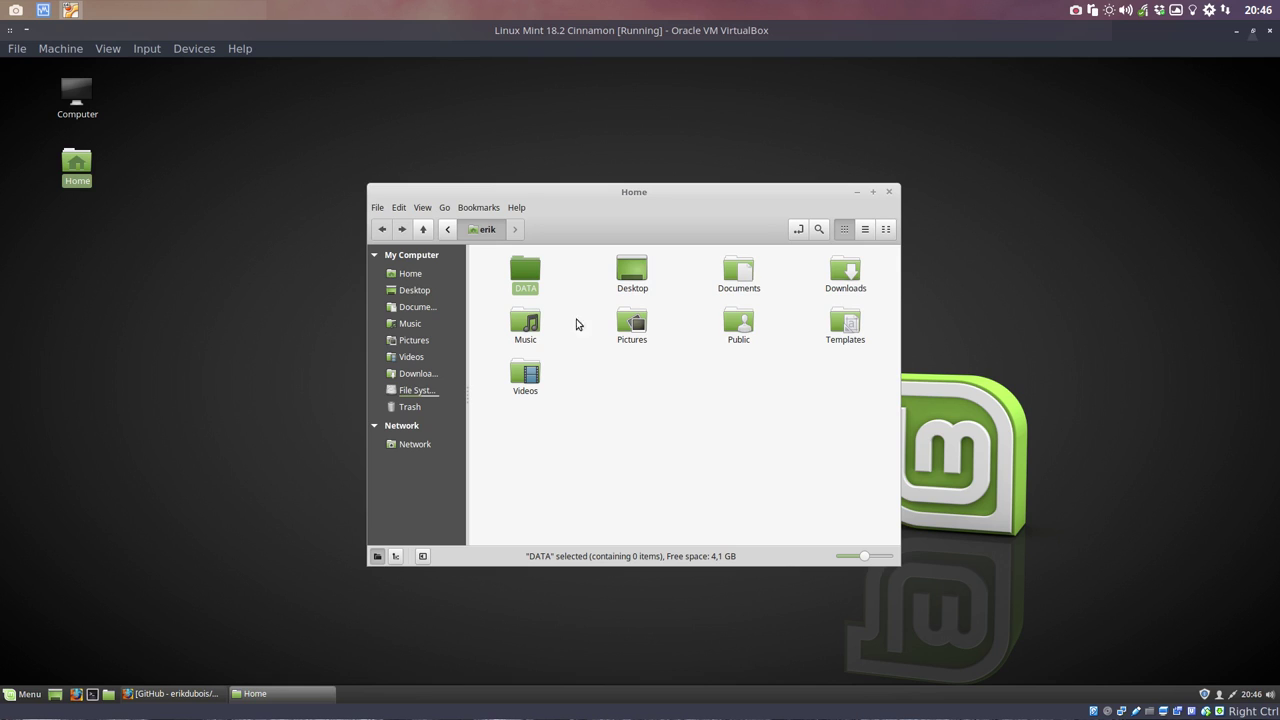
# Step: Open the DATA folder and launch a terminal inside it
pyautogui.doubleClick(528, 286)
pyautogui.rightClick(578, 362)
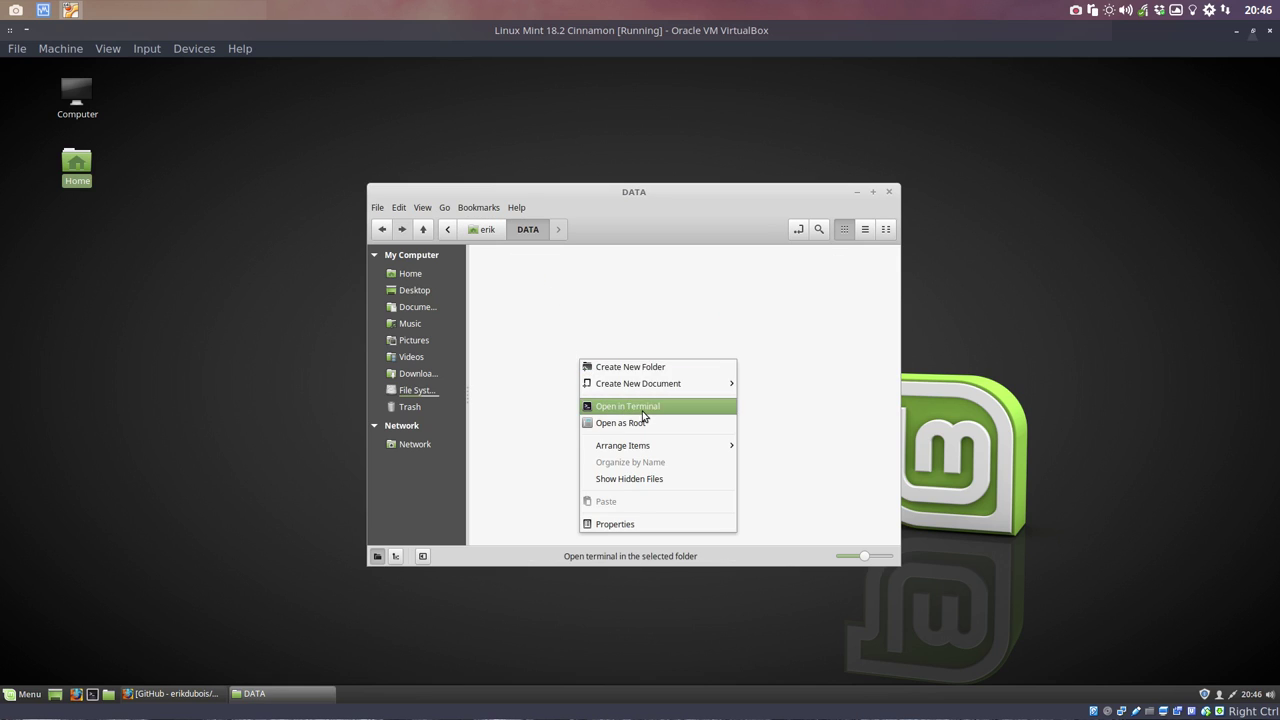
pyautogui.click(646, 412)
# Step: Install git with 'sudo apt install git', entering the account password and confirming with y
pyautogui.write('sudo apt install git')
pyautogui.press('Return')
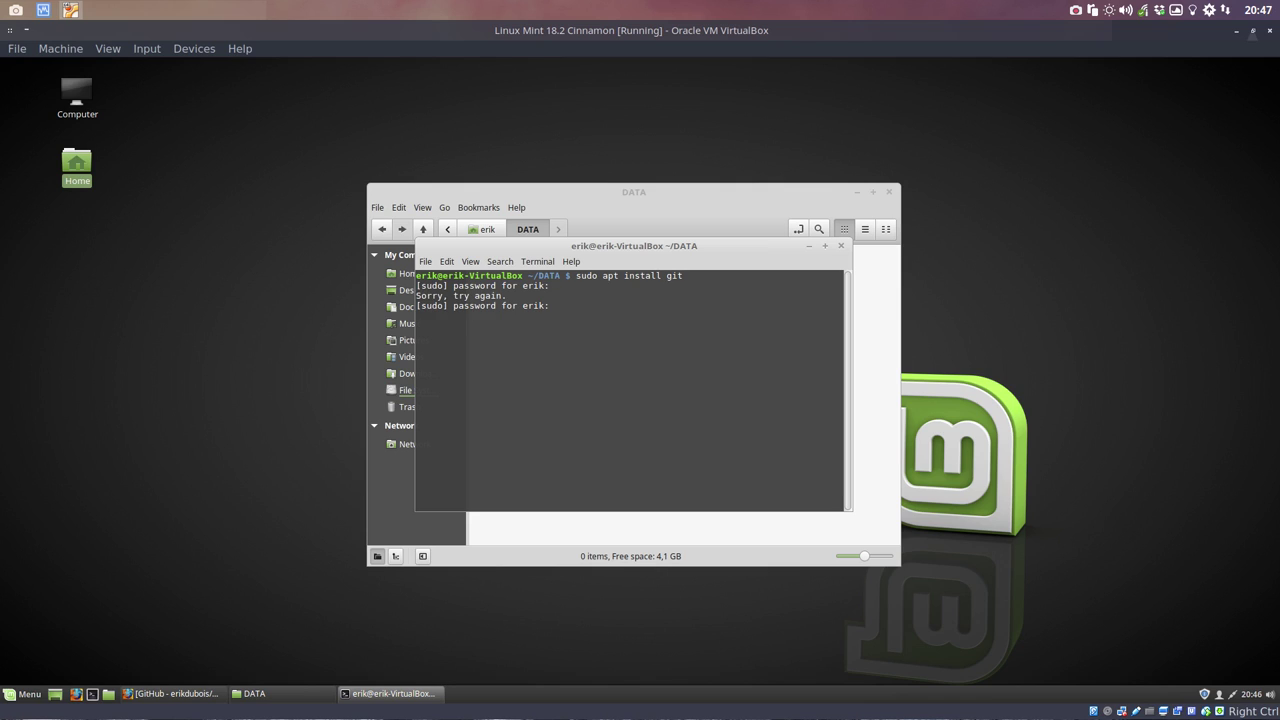
pyautogui.press('Return')
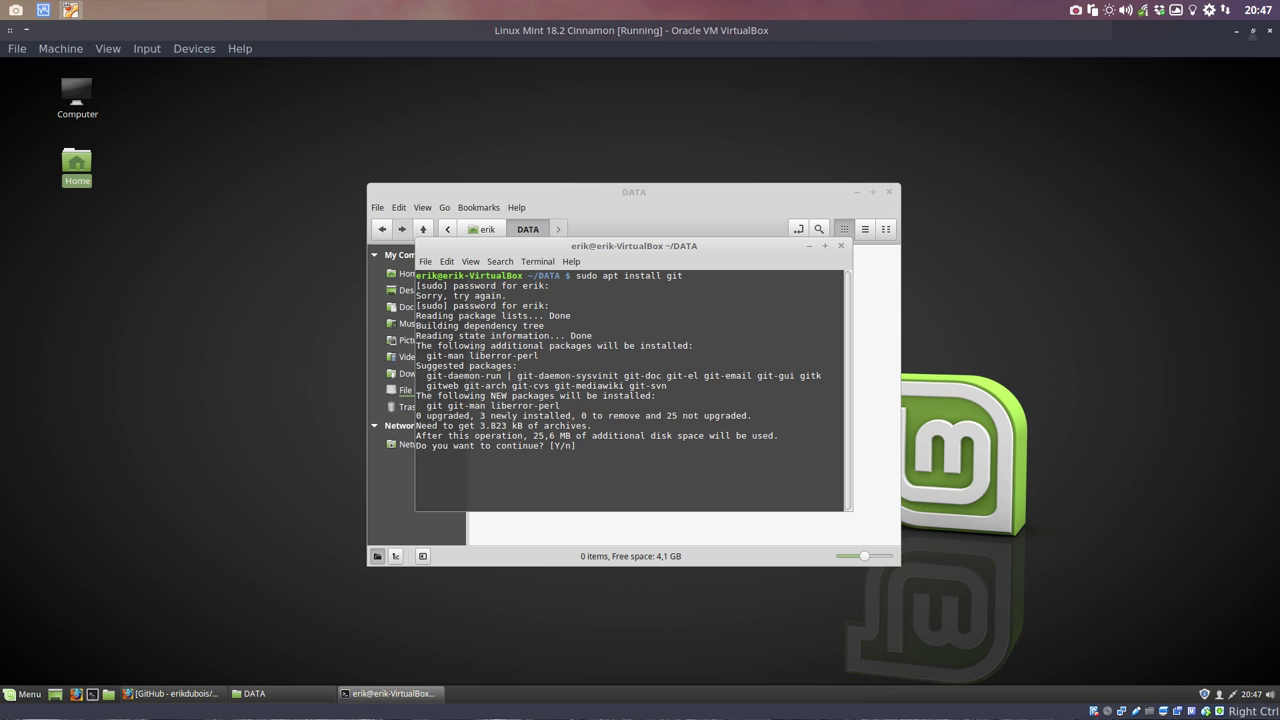
pyautogui.write('y')
pyautogui.press('Return')
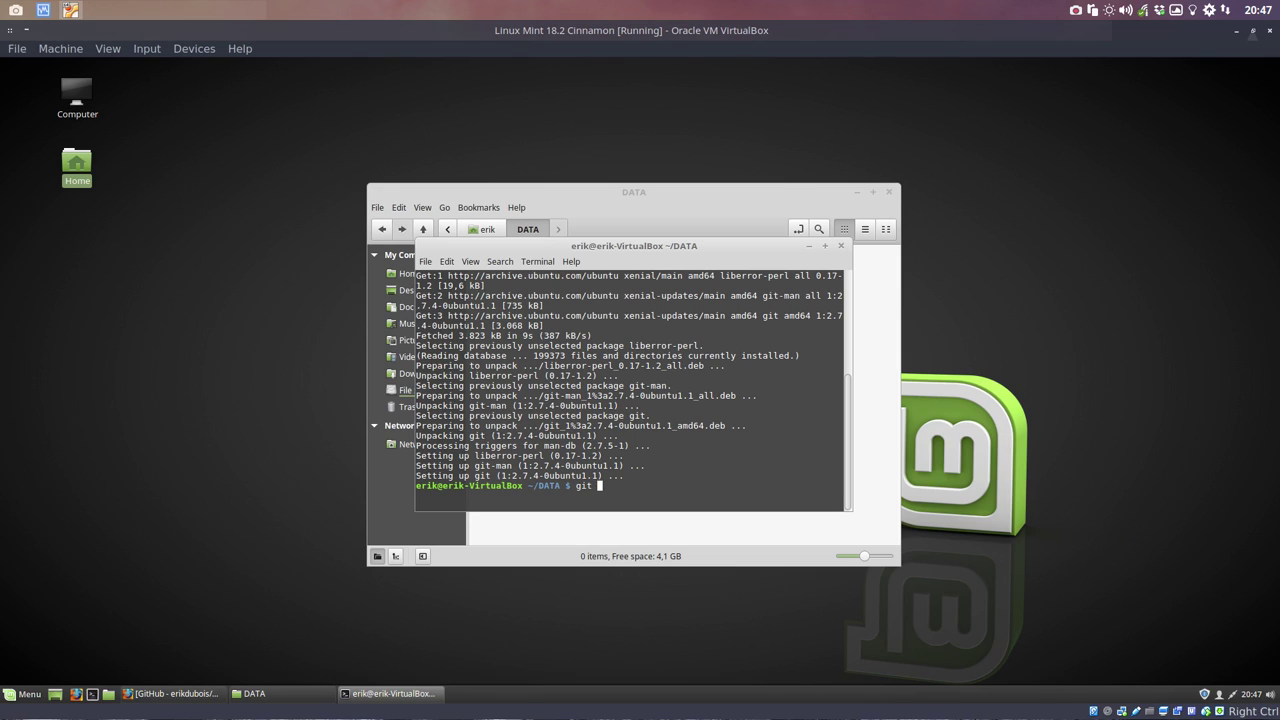
# Step: Clone the Ultimate-Linux-Mint-18.2-Cinnamon repository by running git clone with the pasted URL
pyautogui.write('one')
pyautogui.hotkey('ctrl', 'shift', 'v')
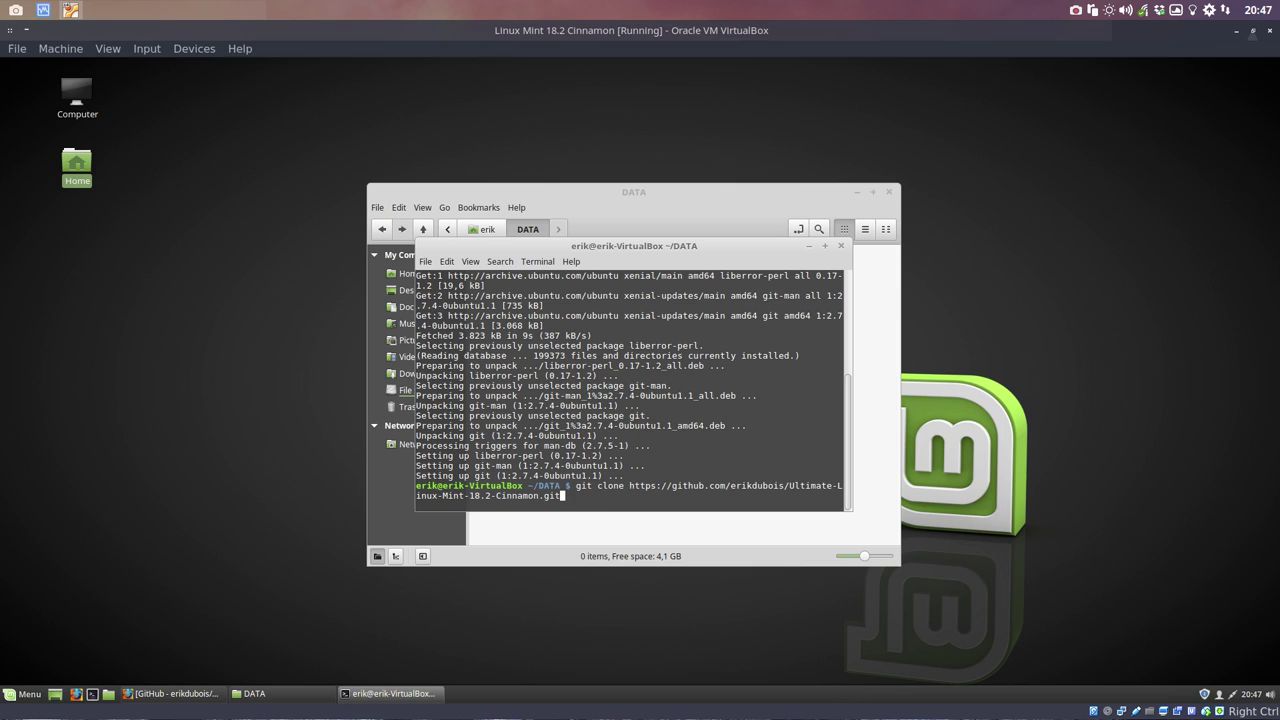
pyautogui.press('Return')
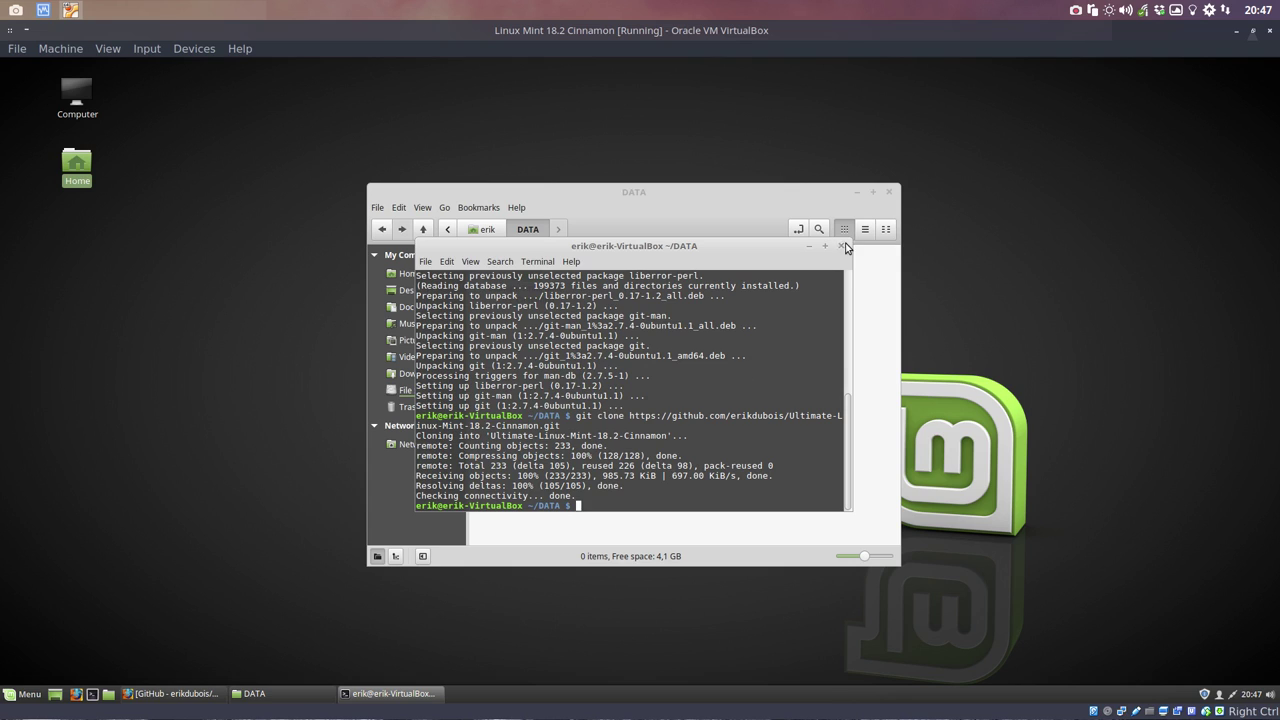
# Step: Open the cloned Ultimate-Linux-Mint-18.2-Cinnamon folder in an enlarged file manager and start a terminal there
pyautogui.click(841, 245)
pyautogui.doubleClick(525, 270)
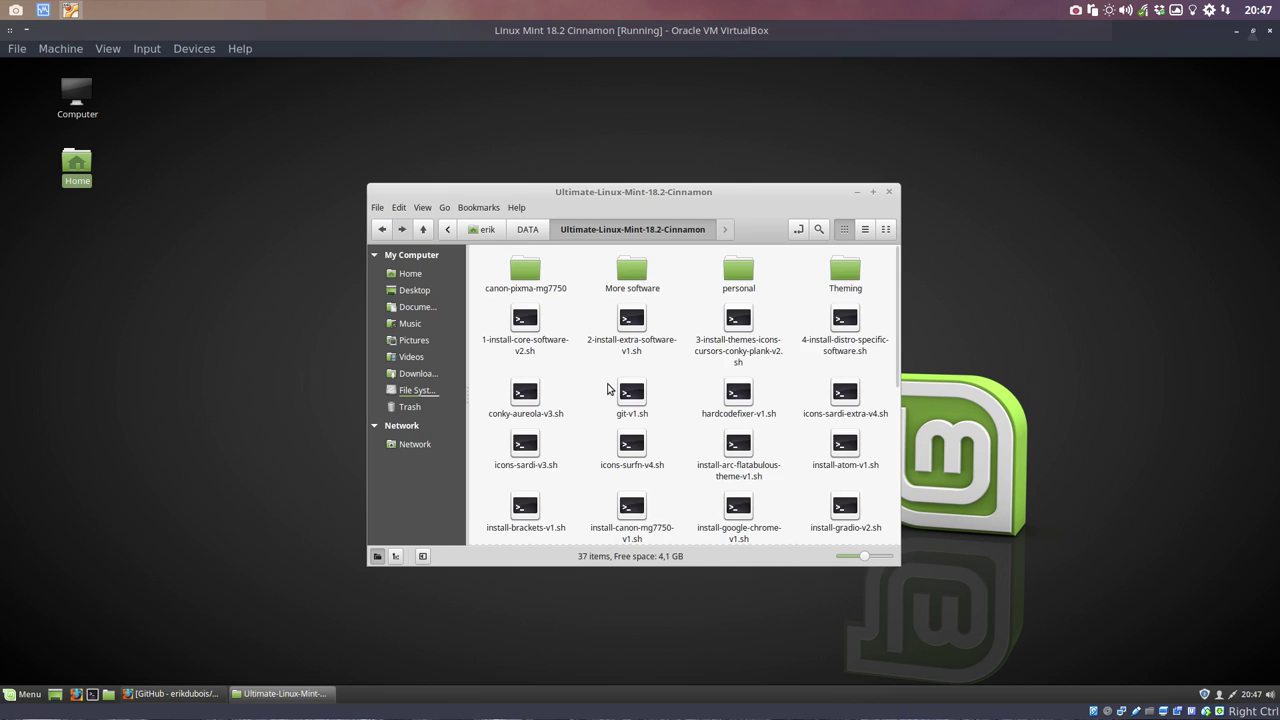
pyautogui.moveTo(597, 195); pyautogui.dragTo(340, 63)
pyautogui.moveTo(676, 444); pyautogui.dragTo(907, 572)
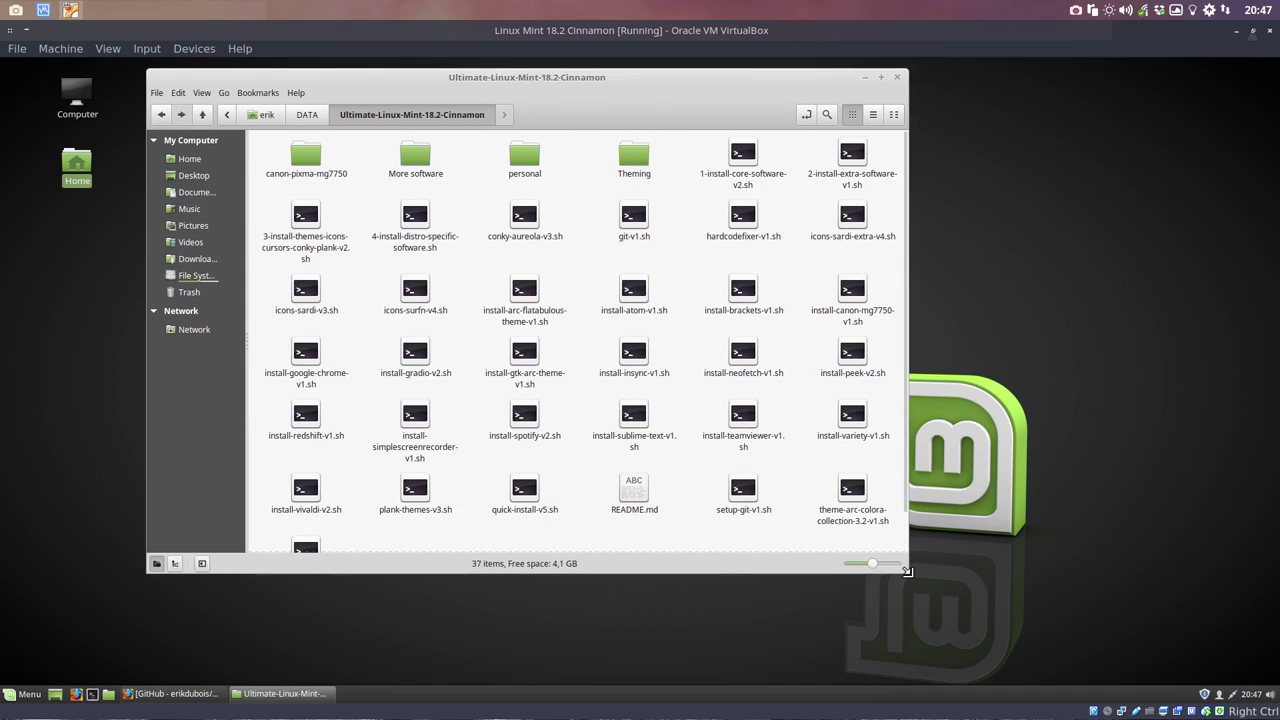
pyautogui.rightClick(684, 260)
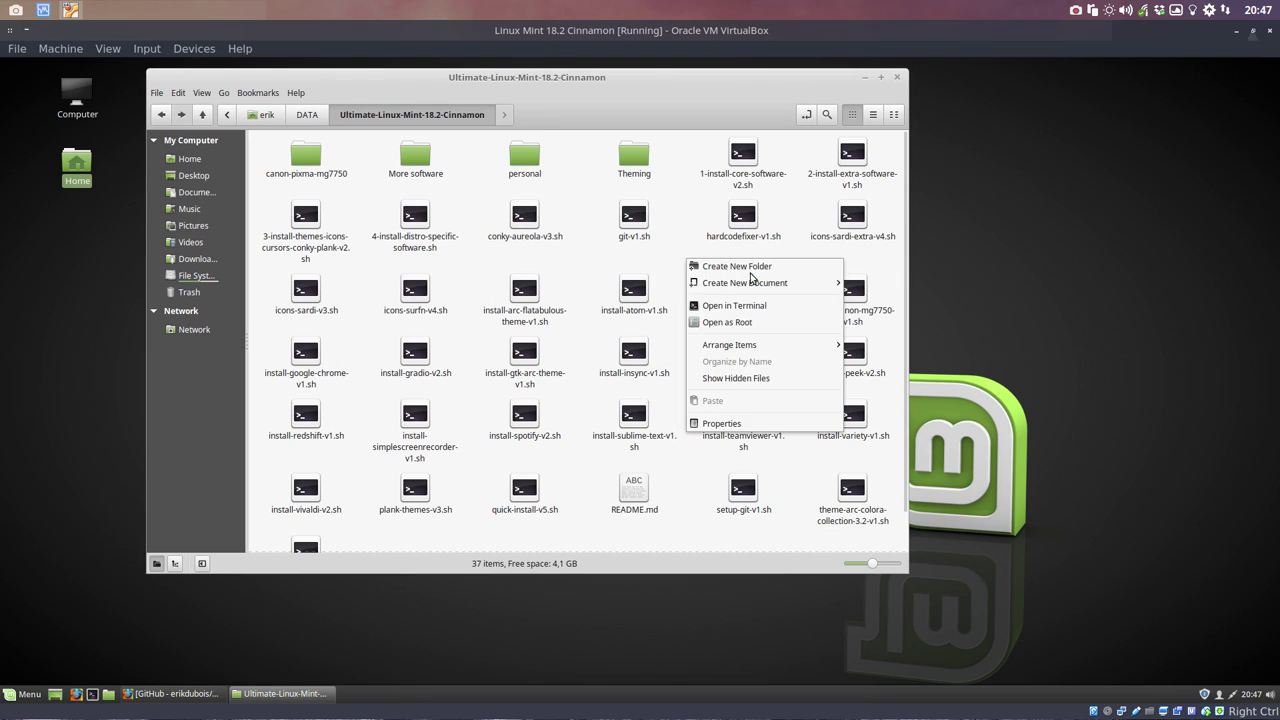
pyautogui.click(765, 300)
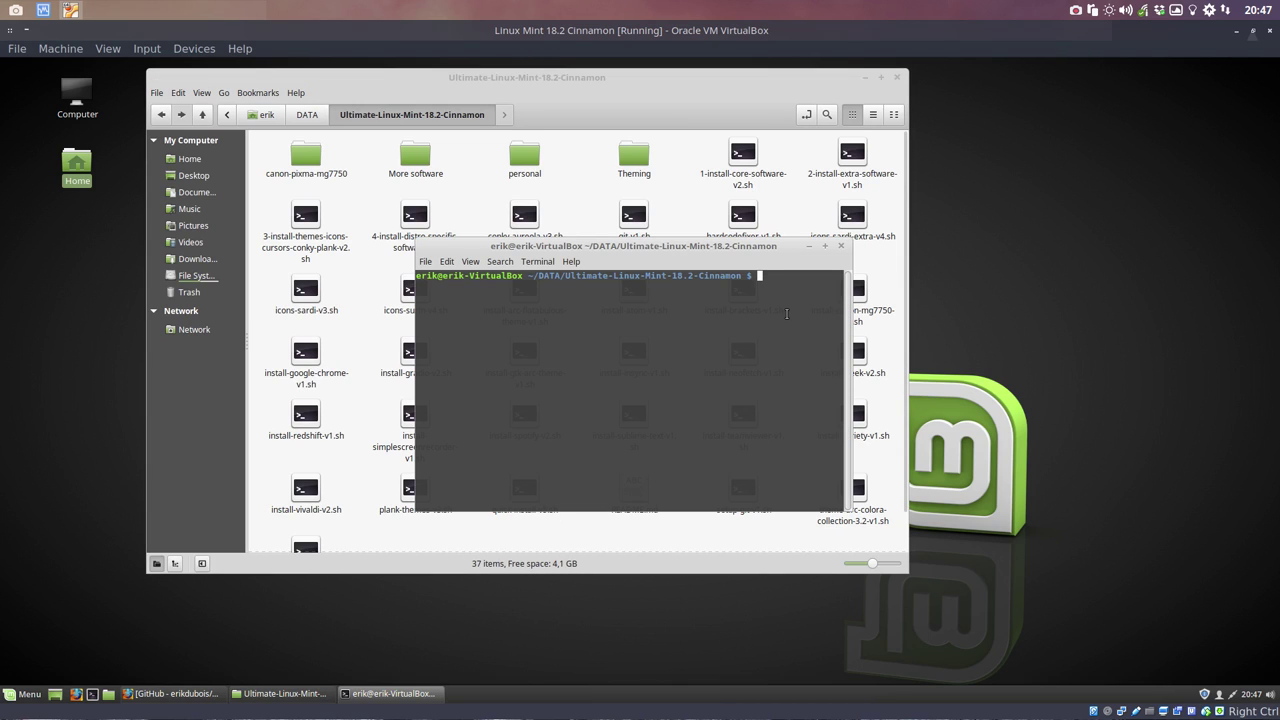
# Step: Run ./icons-sardi-v3.sh to download and install the Sardi icon set
pyautogui.write('./install-s')
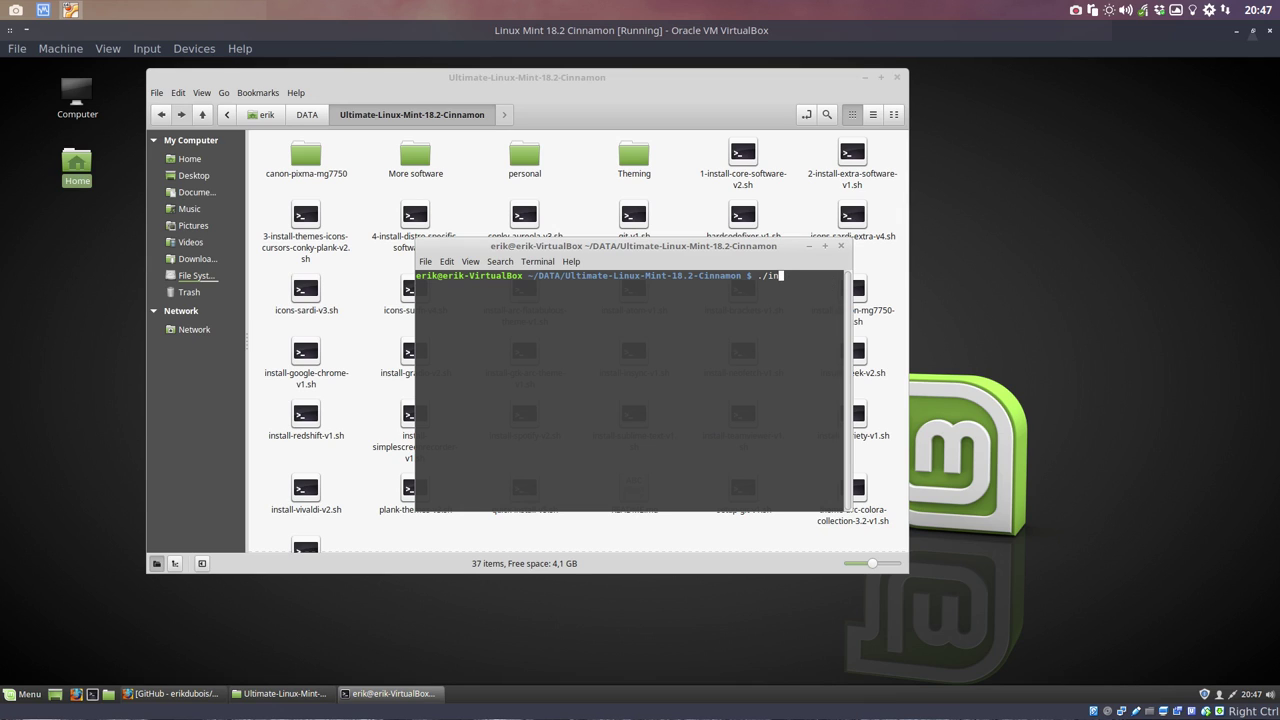
pyautogui.press('BackSpace')
pyautogui.press('BackSpace')
pyautogui.write('icons-s')
pyautogui.press('Tab')
pyautogui.press('Tab')
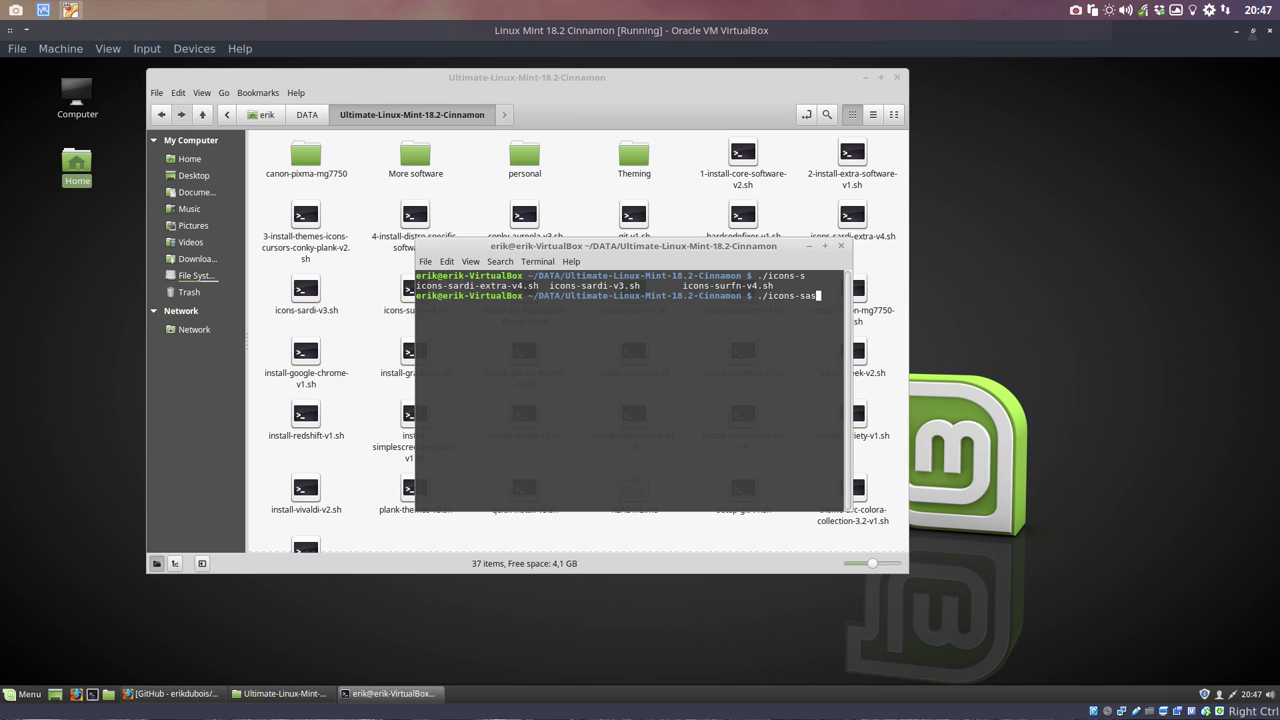
pyautogui.write('ardi-v3')
pyautogui.press('Tab')
pyautogui.press('Return')
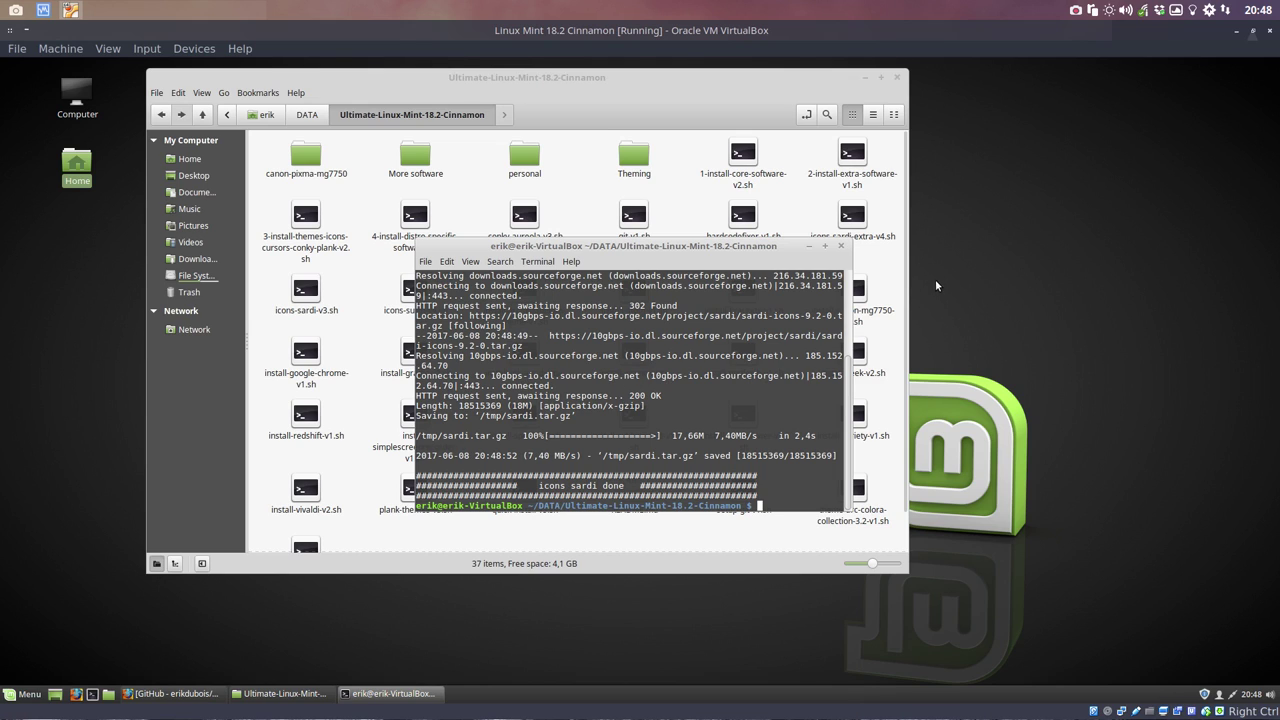
pyautogui.rightClick(938, 277)
pyautogui.click(934, 260)
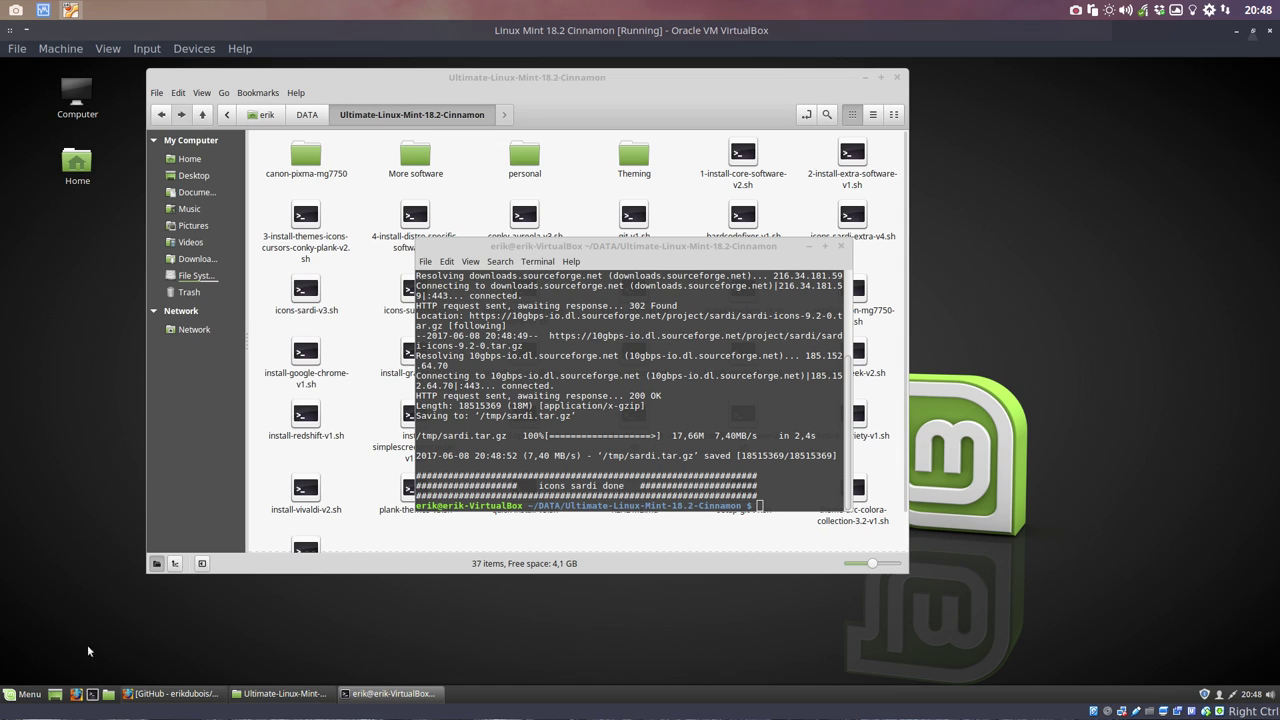
pyautogui.click(35, 699)
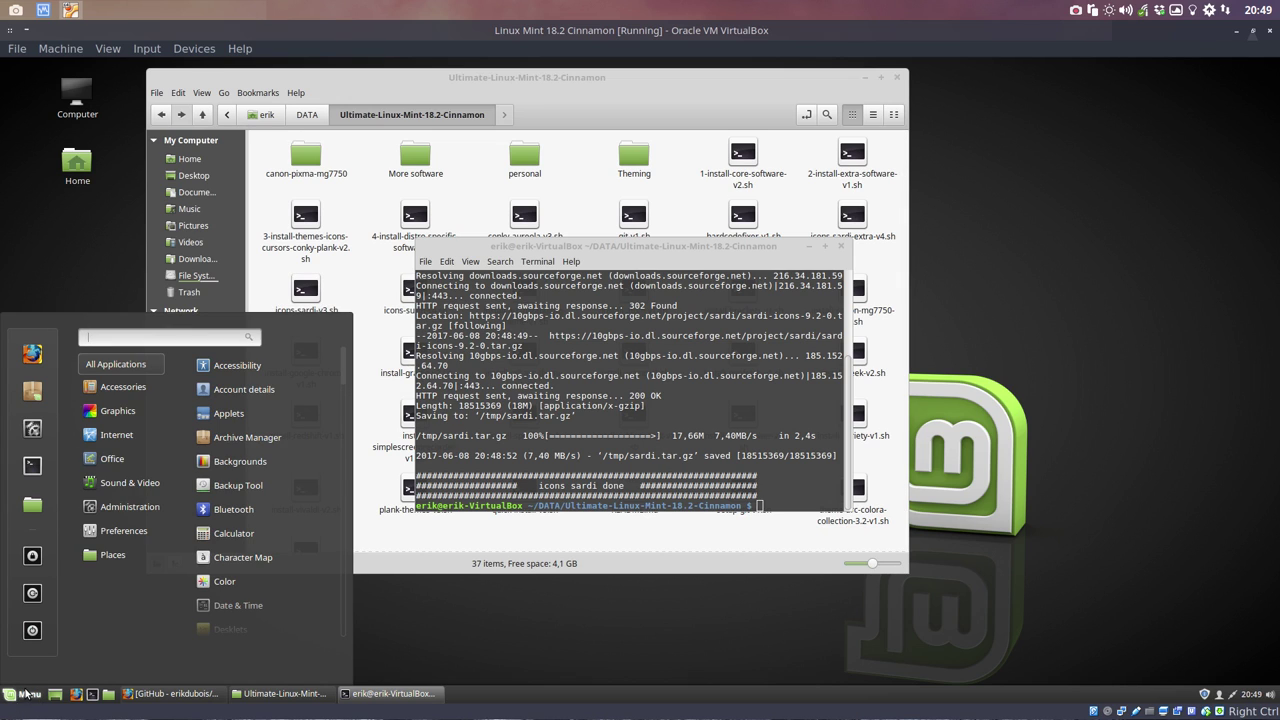
# Step: Turn on 'Use a custom icon' in the menu applet's settings
pyautogui.rightClick(28, 694)
pyautogui.click(60, 648)
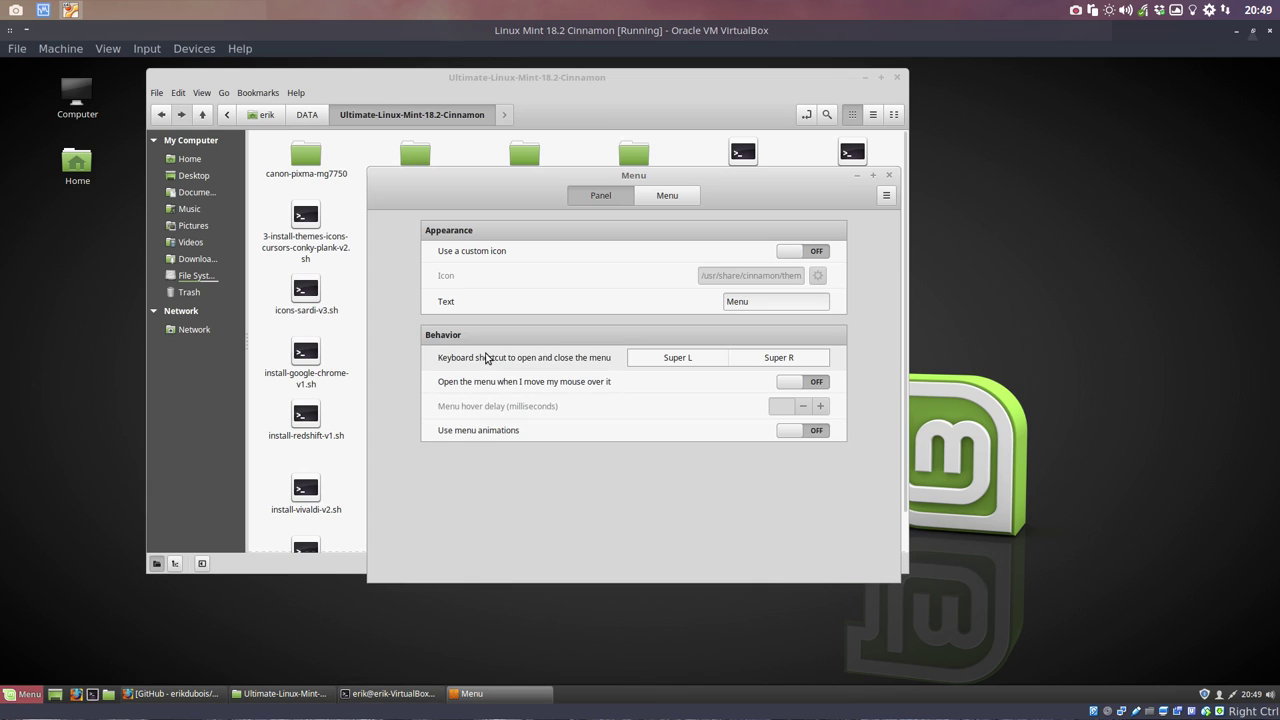
pyautogui.click(812, 252)
pyautogui.click(817, 277)
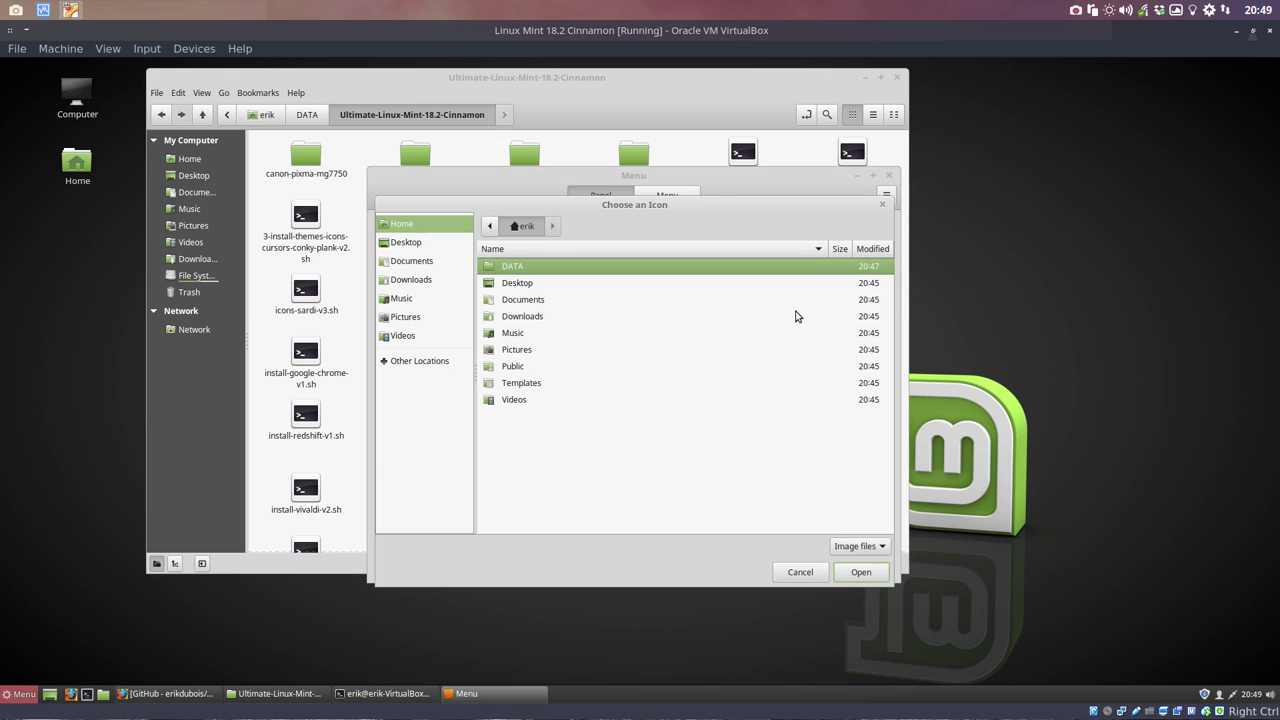
pyautogui.click(803, 569)
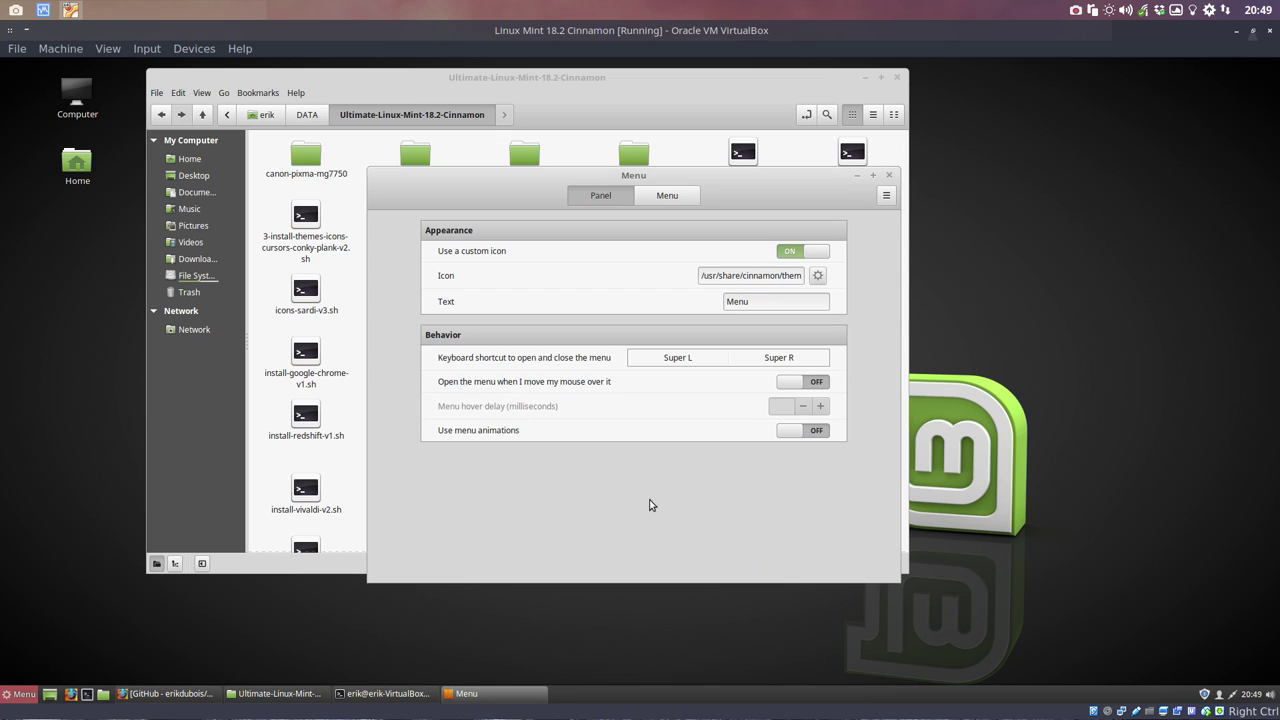
# Step: Change the menu label text to 'Linux Mint 18.2 Cinnamon Beta'
pyautogui.doubleClick(742, 302)
pyautogui.write('Linux Mint C')
pyautogui.press('BackSpace')
pyautogui.write('18.2 C')
pyautogui.press('BackSpace')
pyautogui.write('Cinnamon')
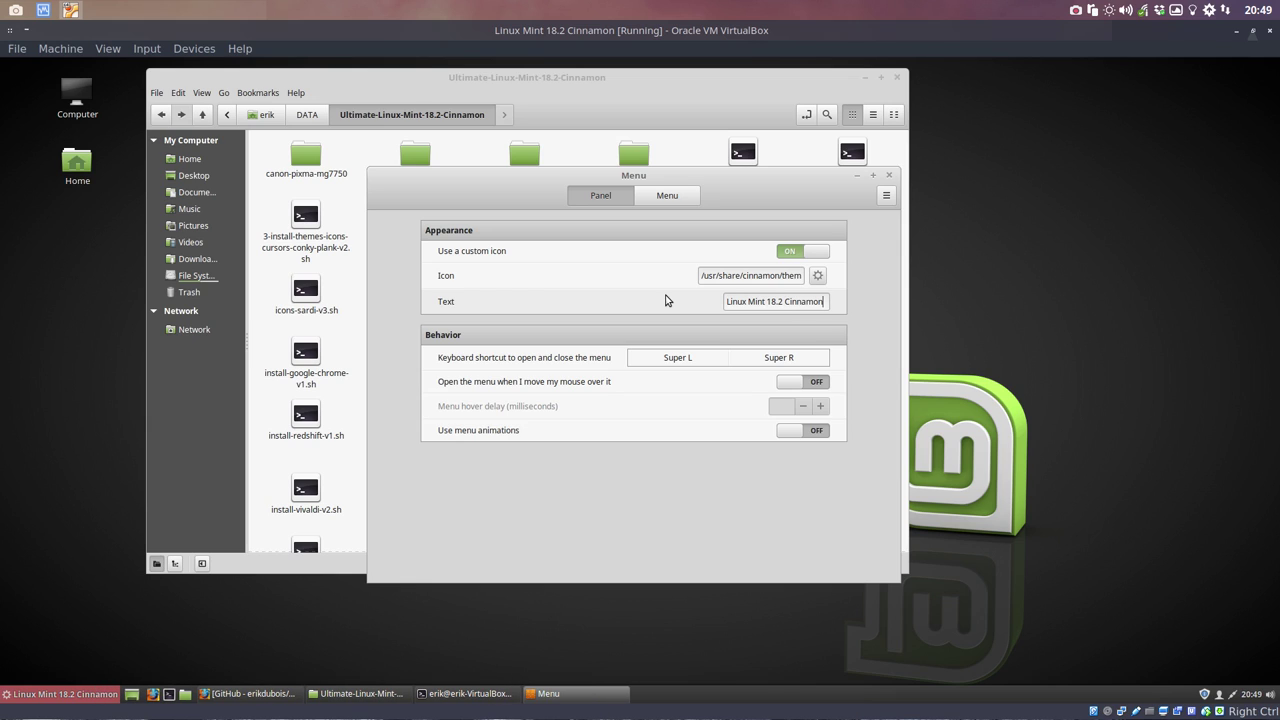
pyautogui.write(' Beta')
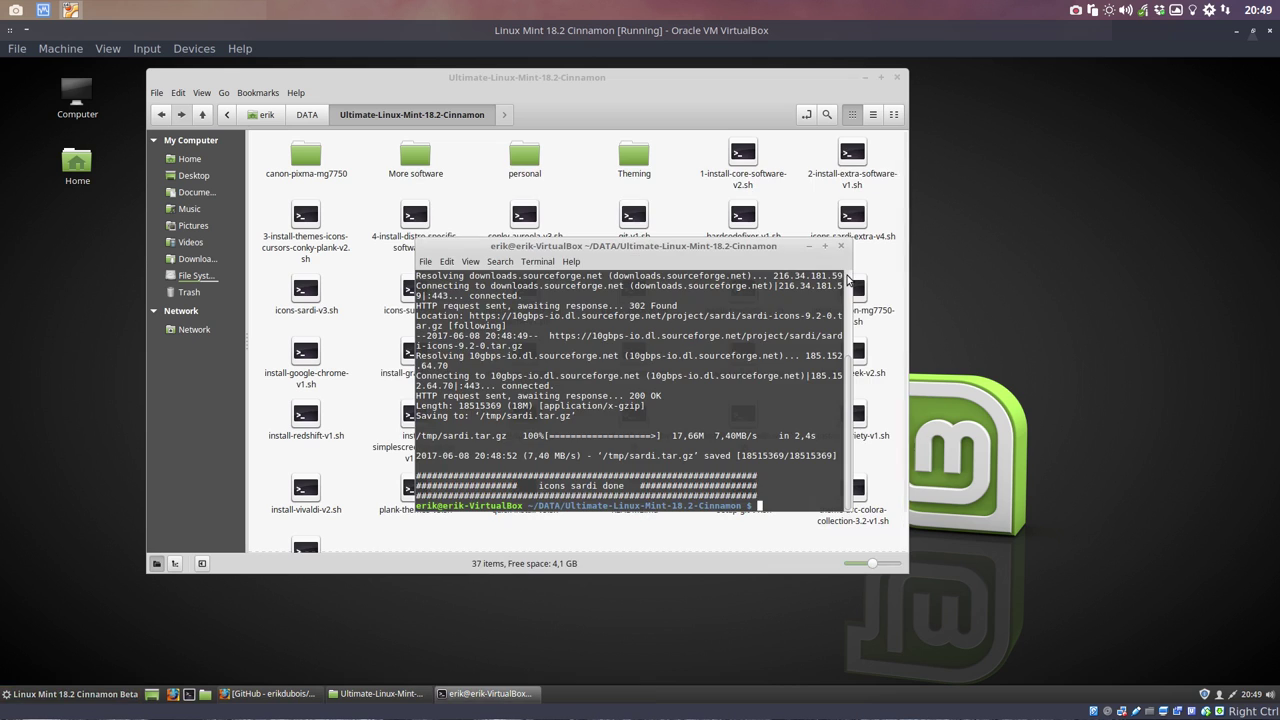
# Step: Close the menu applet settings and check the relabelled application menu
pyautogui.click(889, 175)
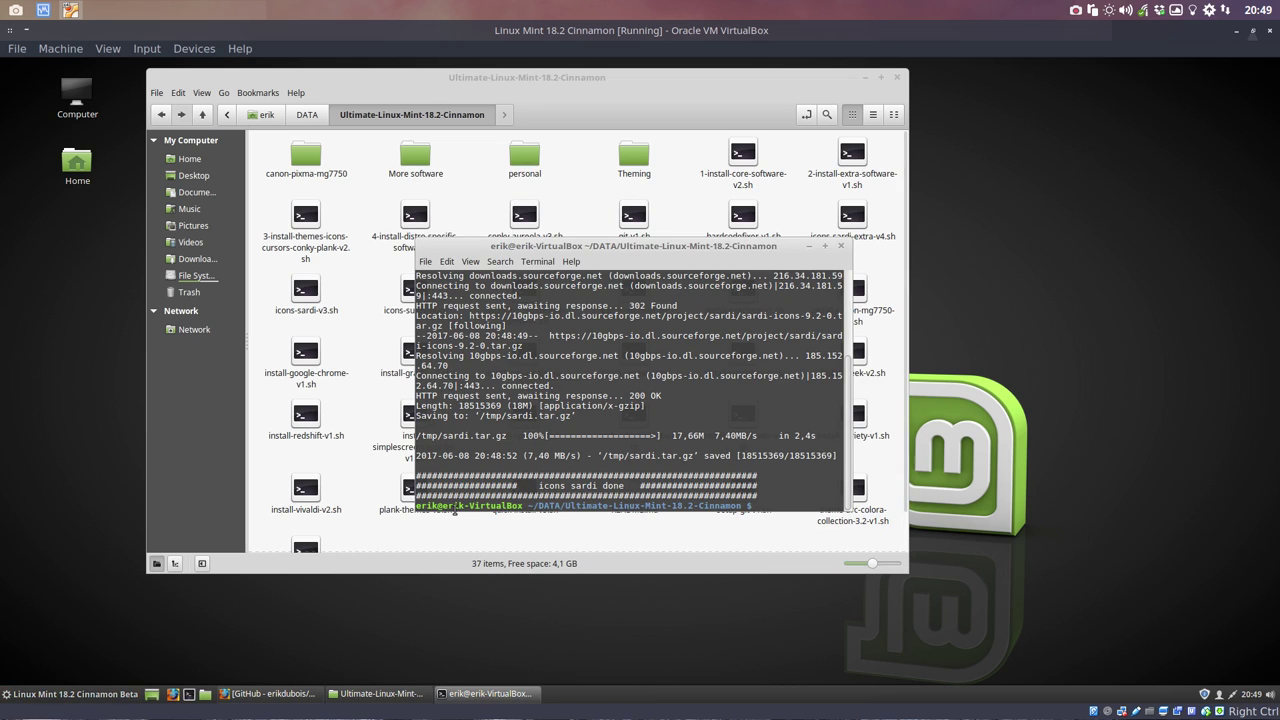
pyautogui.click(55, 688)
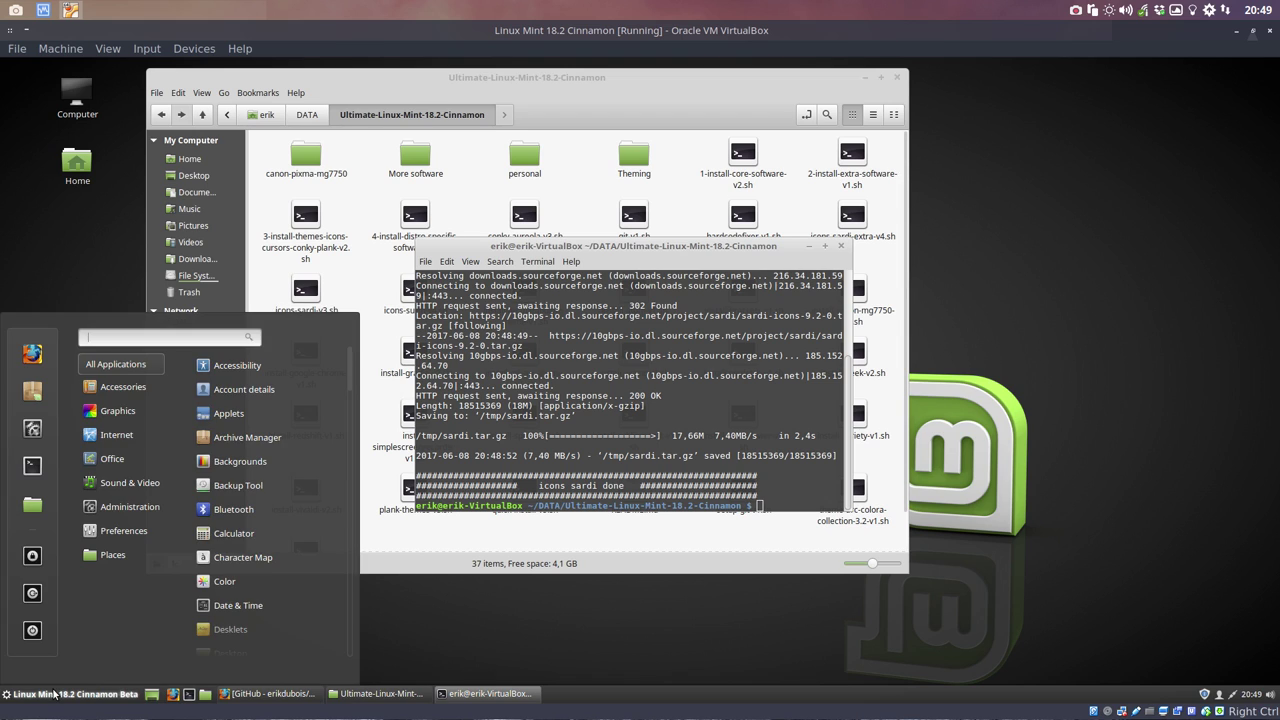
pyautogui.moveTo(131, 531)
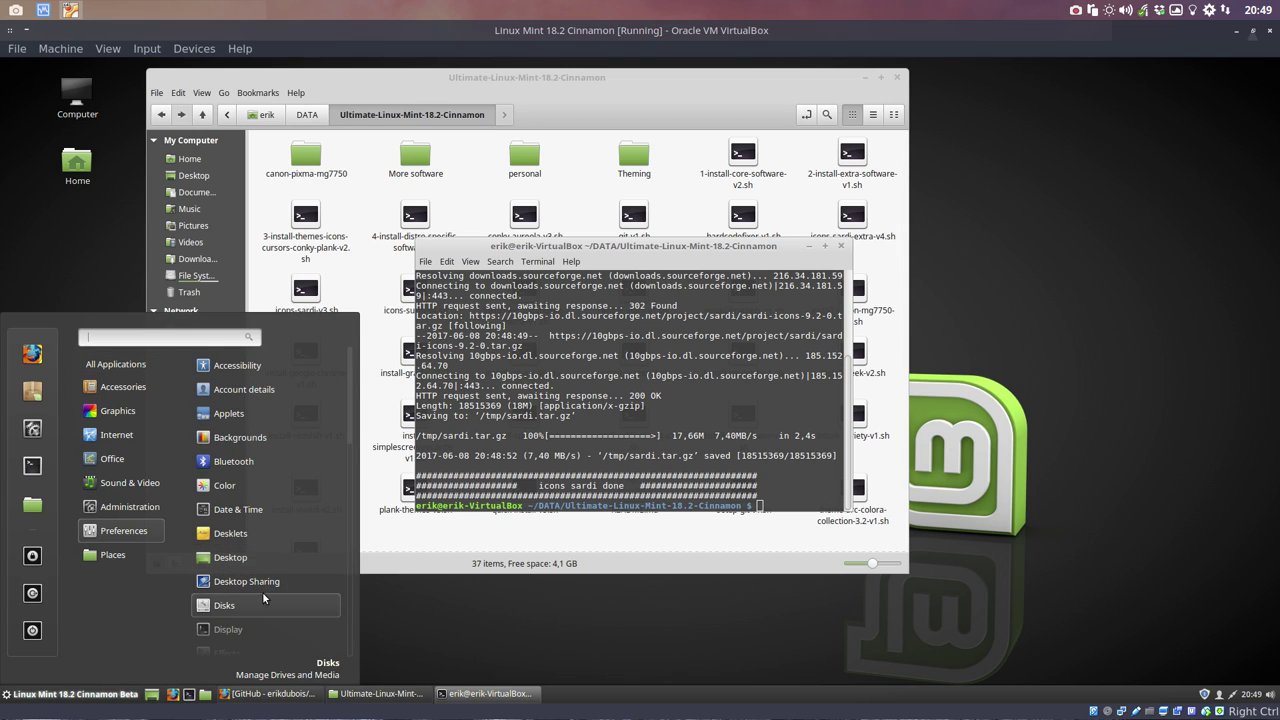
pyautogui.scroll(-1, 262, 591)
pyautogui.scroll(1, 262, 591)
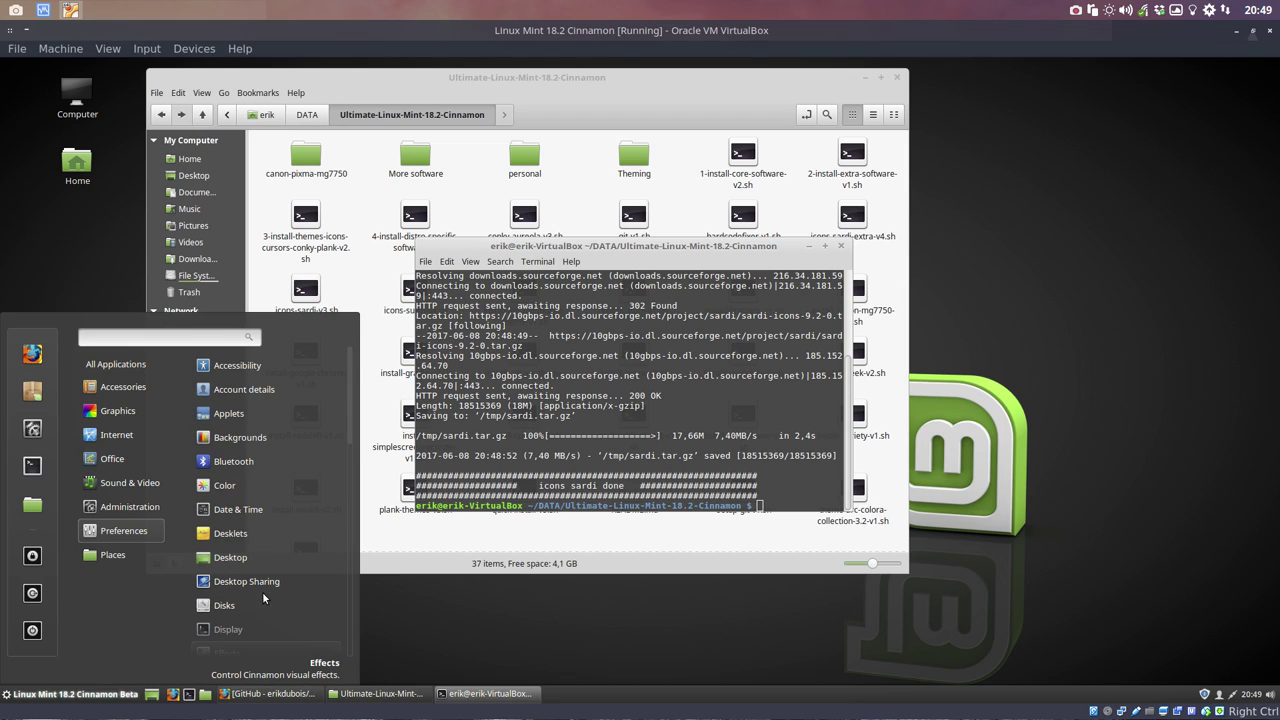
pyautogui.scroll(-6, 262, 591)
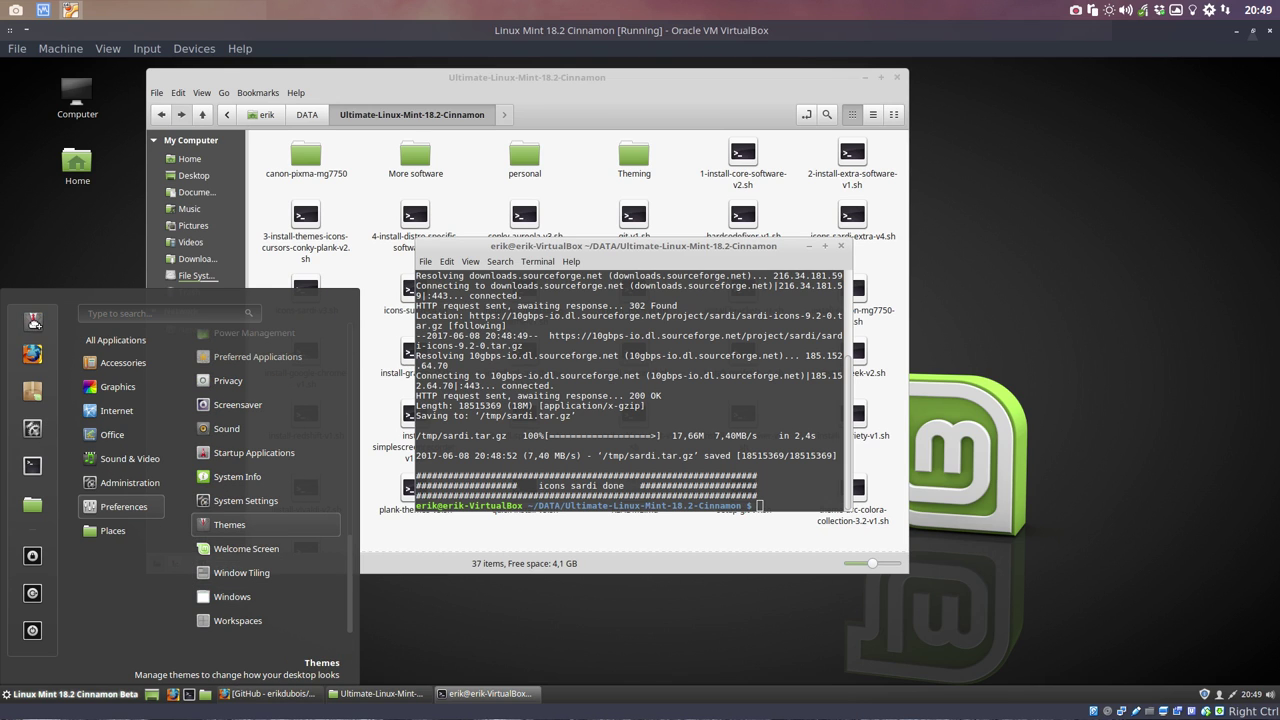
# Step: Set the icon theme to Sardi-Mono-Archlabs in Themes and move the window aside
pyautogui.click(32, 328)
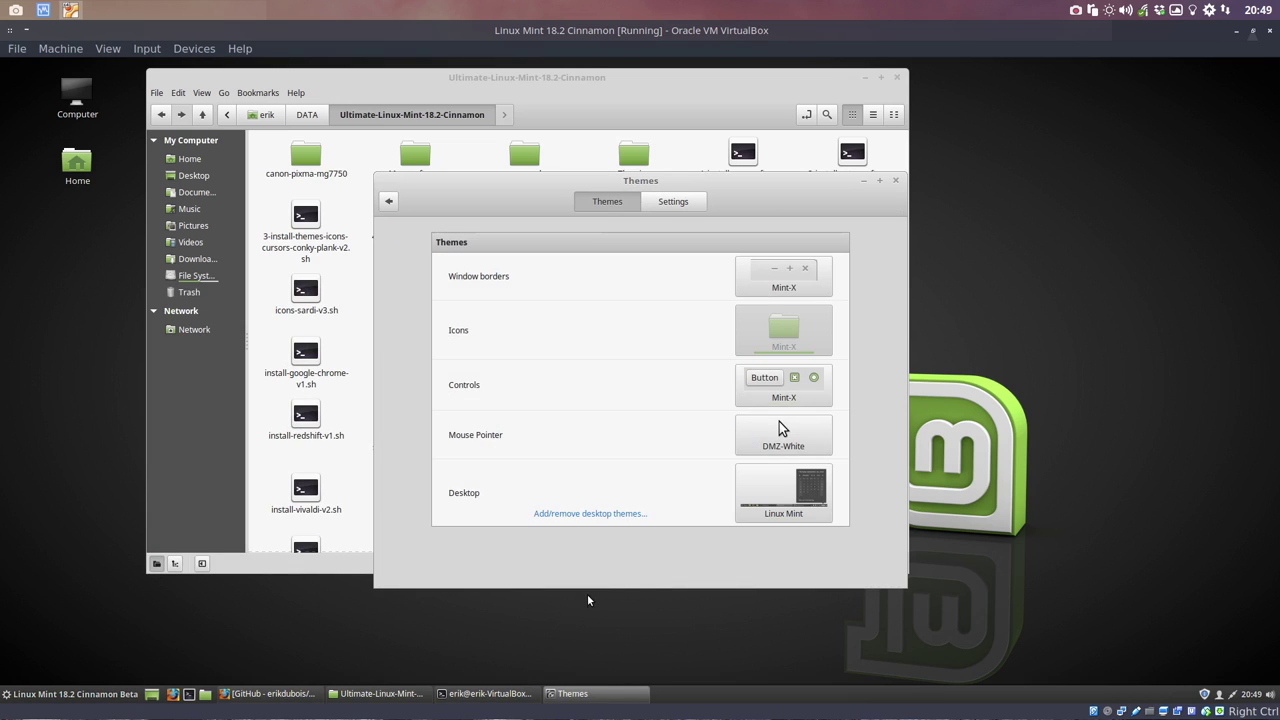
pyautogui.click(785, 345)
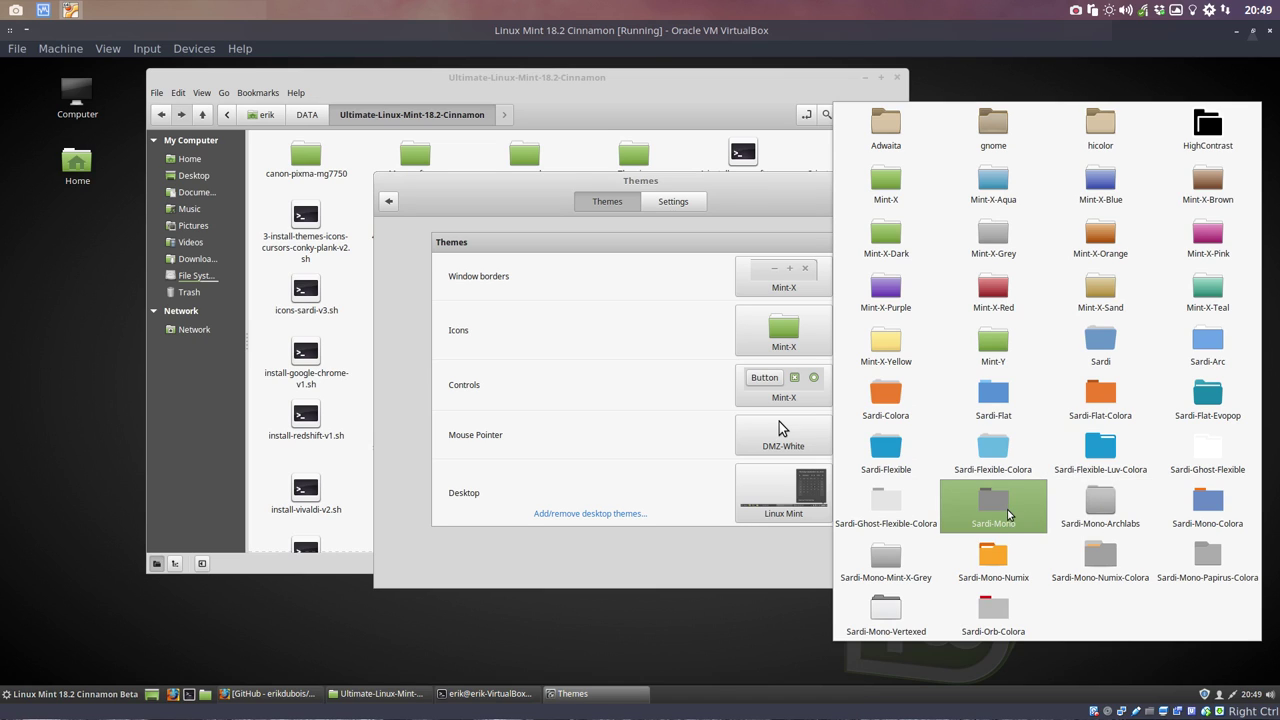
pyautogui.click(1090, 512)
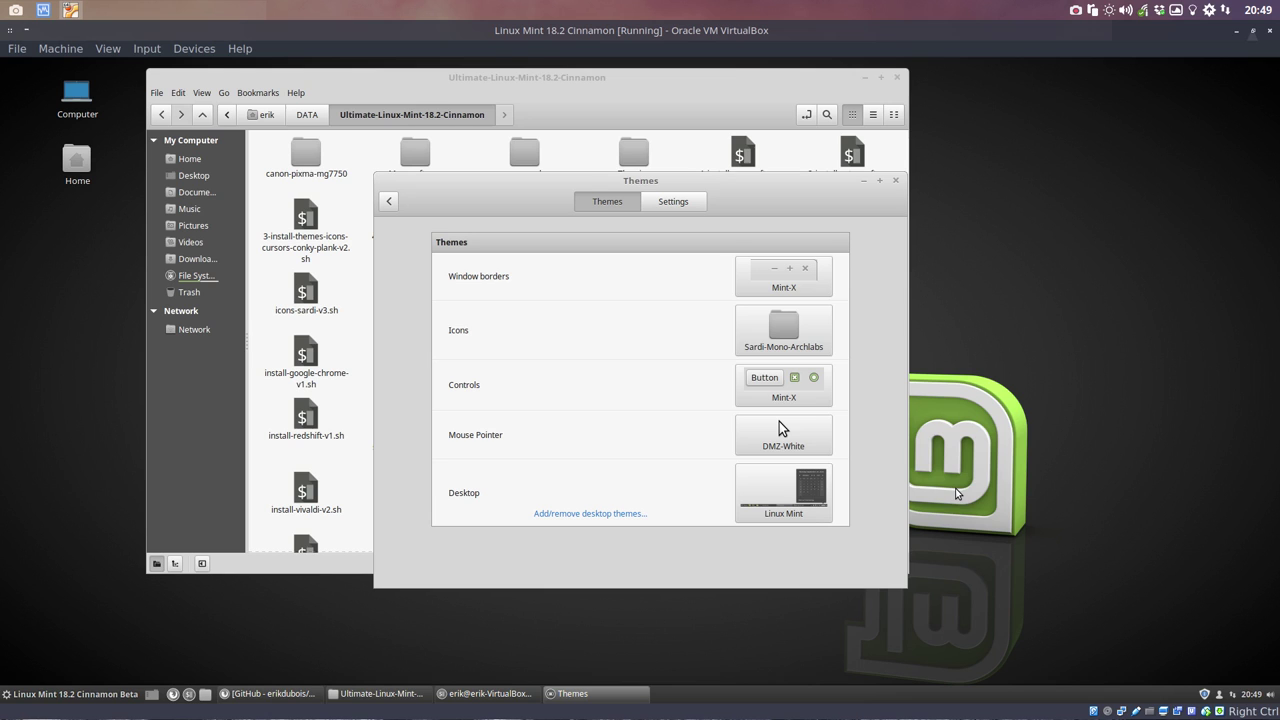
pyautogui.moveTo(630, 182); pyautogui.dragTo(846, 193)
# Step: Close Themes and the terminal, then open /usr/share/applications maximized in the file manager
pyautogui.click(1111, 191)
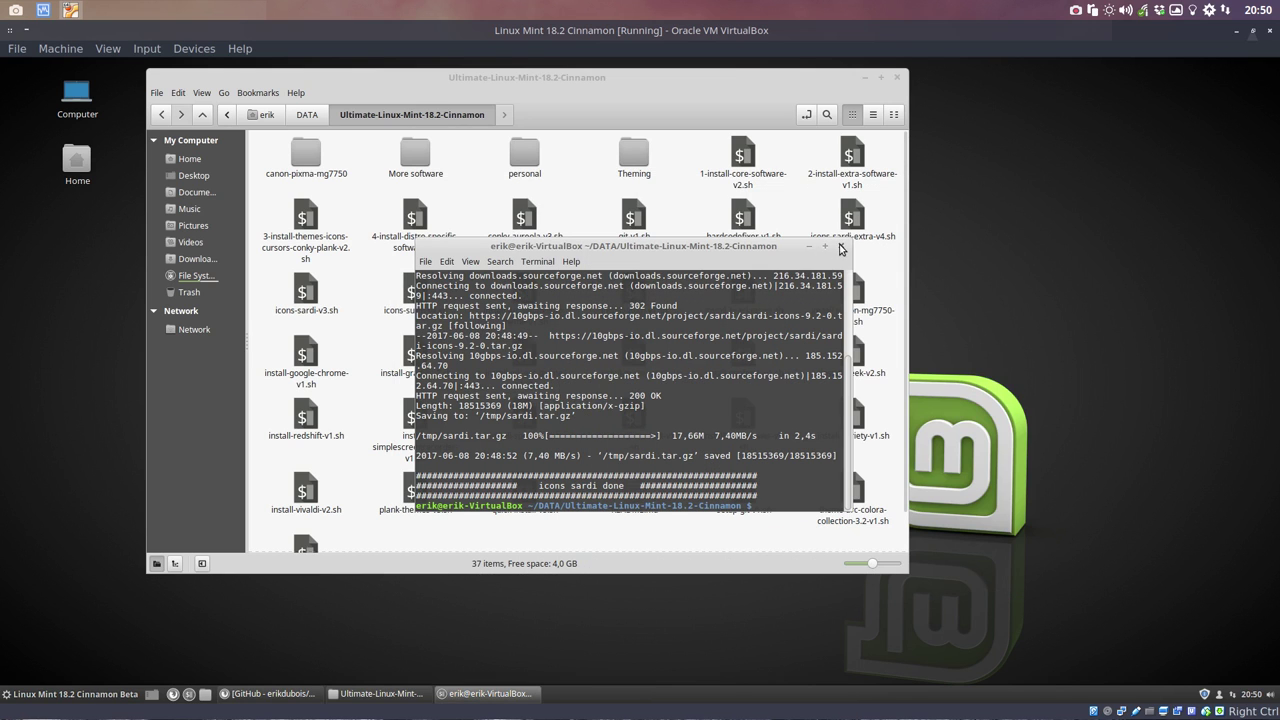
pyautogui.click(843, 246)
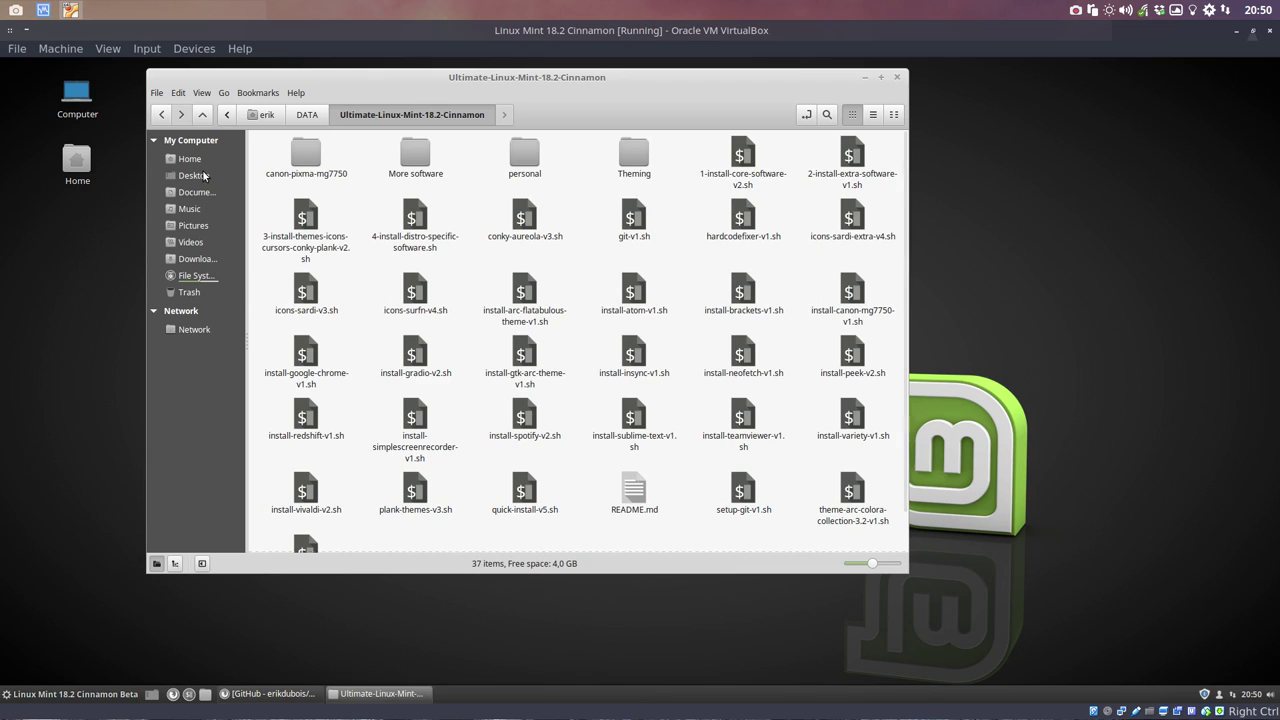
pyautogui.click(202, 277)
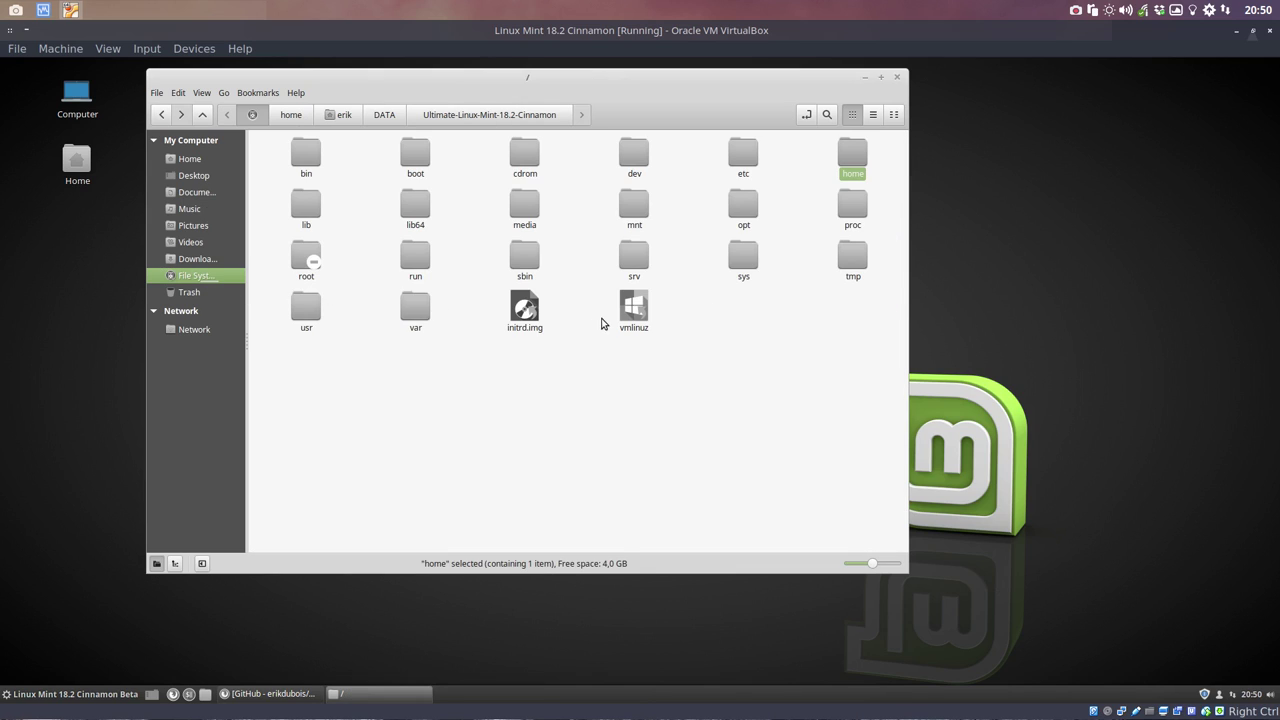
pyautogui.doubleClick(310, 310)
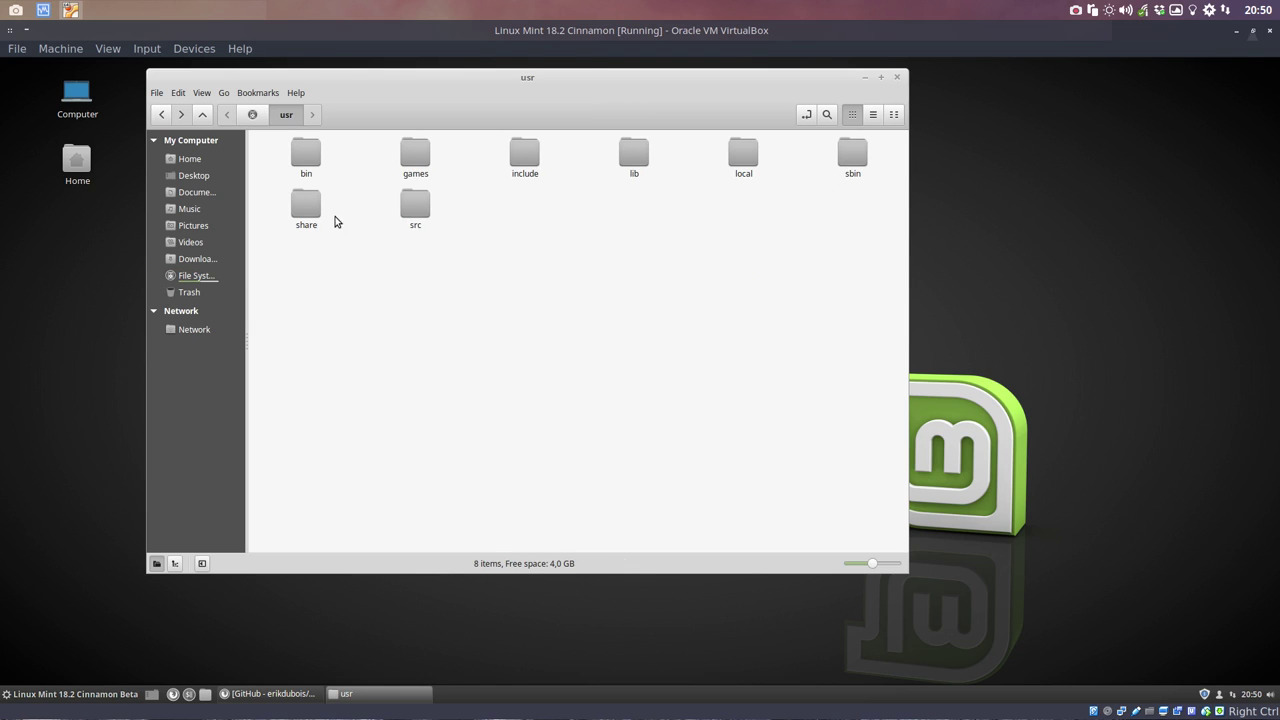
pyautogui.click(317, 209)
pyautogui.doubleClick(317, 209)
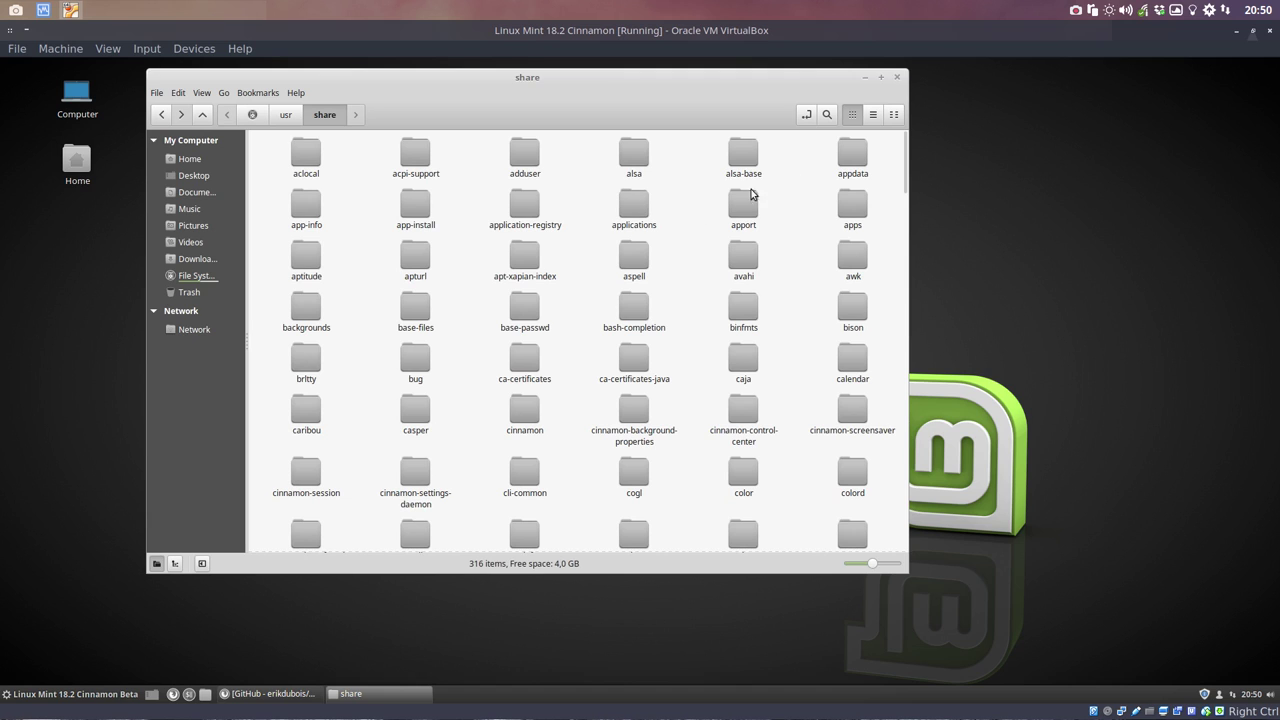
pyautogui.doubleClick(626, 212)
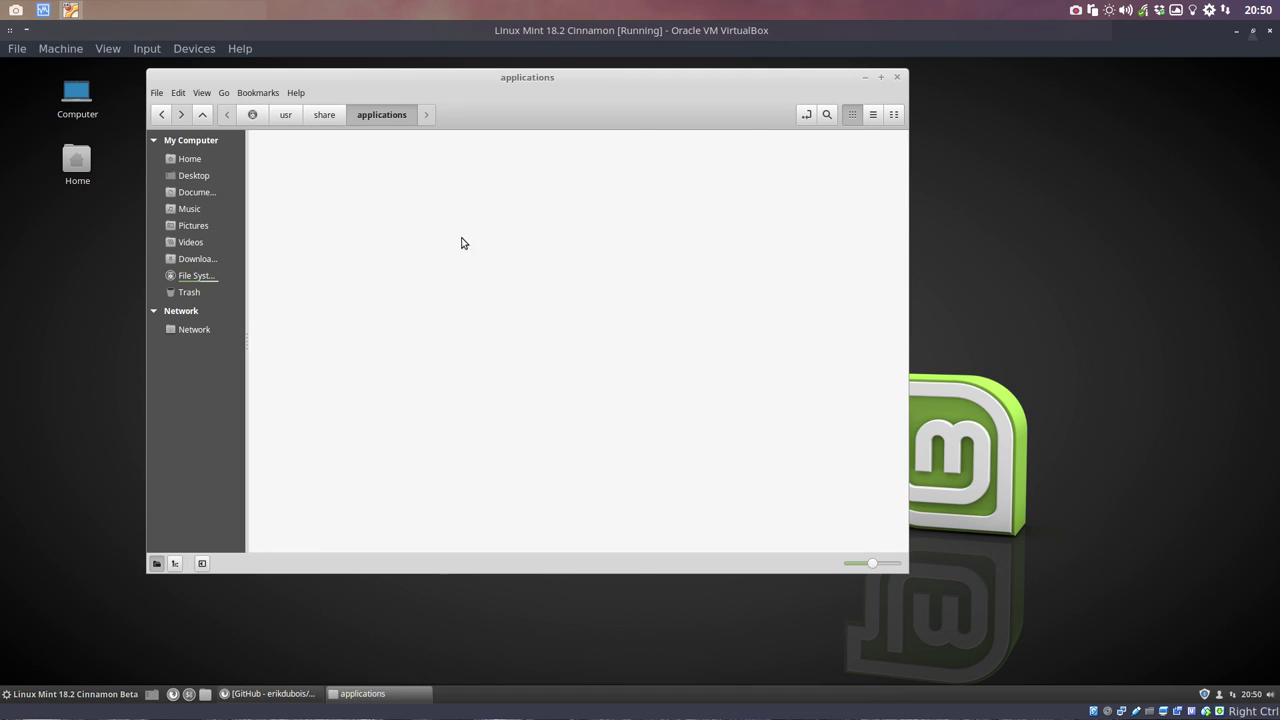
pyautogui.click(881, 77)
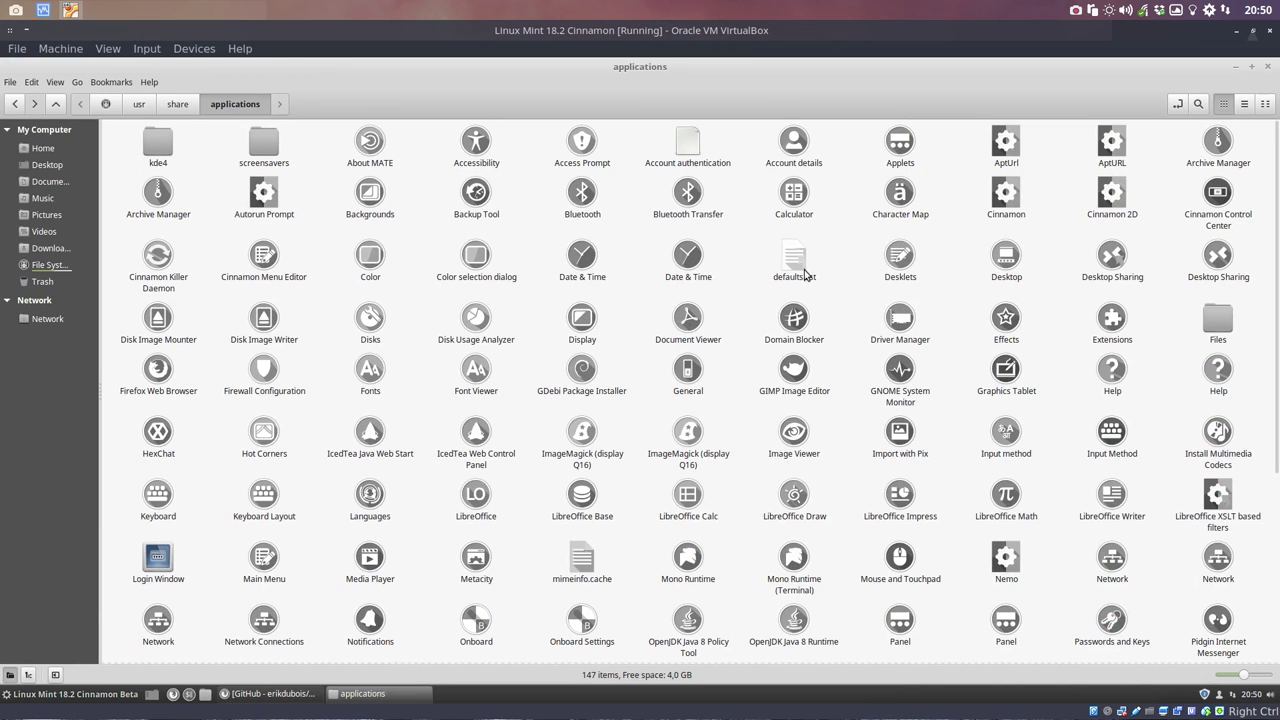
# Step: Inspect the Login Window, Python 2.7/3.5 and HP LaserJet launcher icons, then shift the window right
pyautogui.click(158, 560)
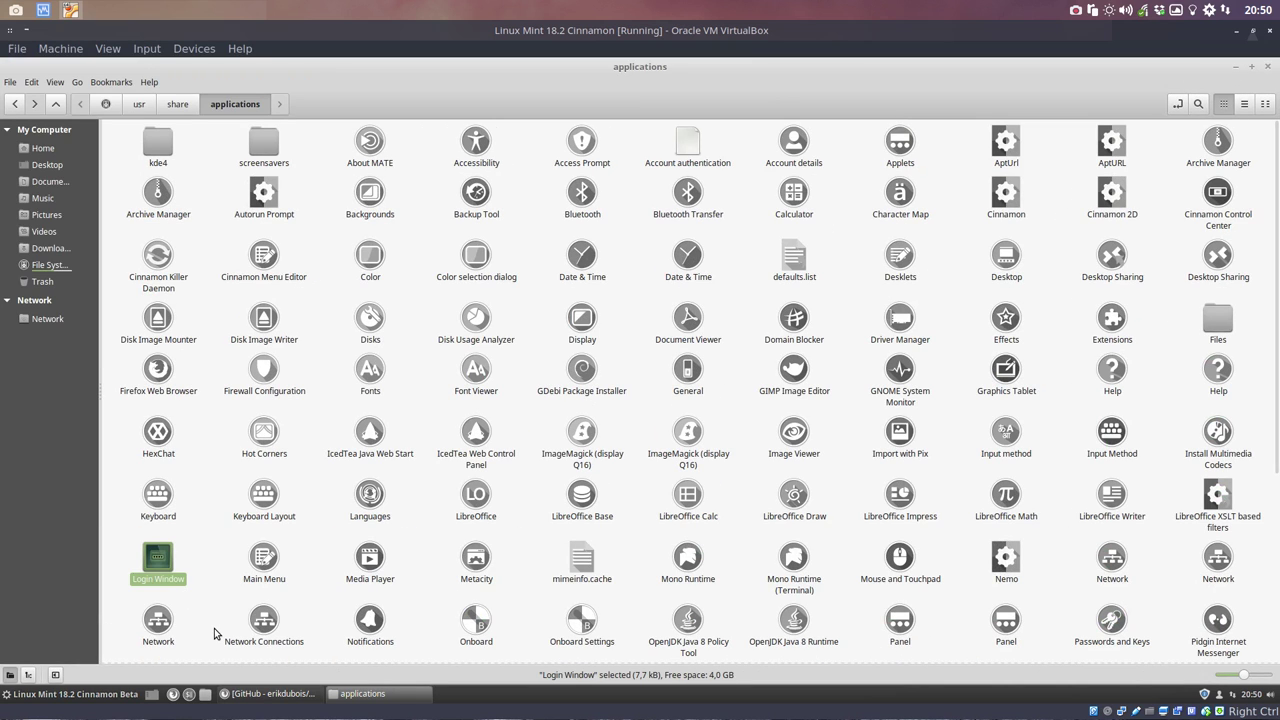
pyautogui.scroll(-5, 205, 615)
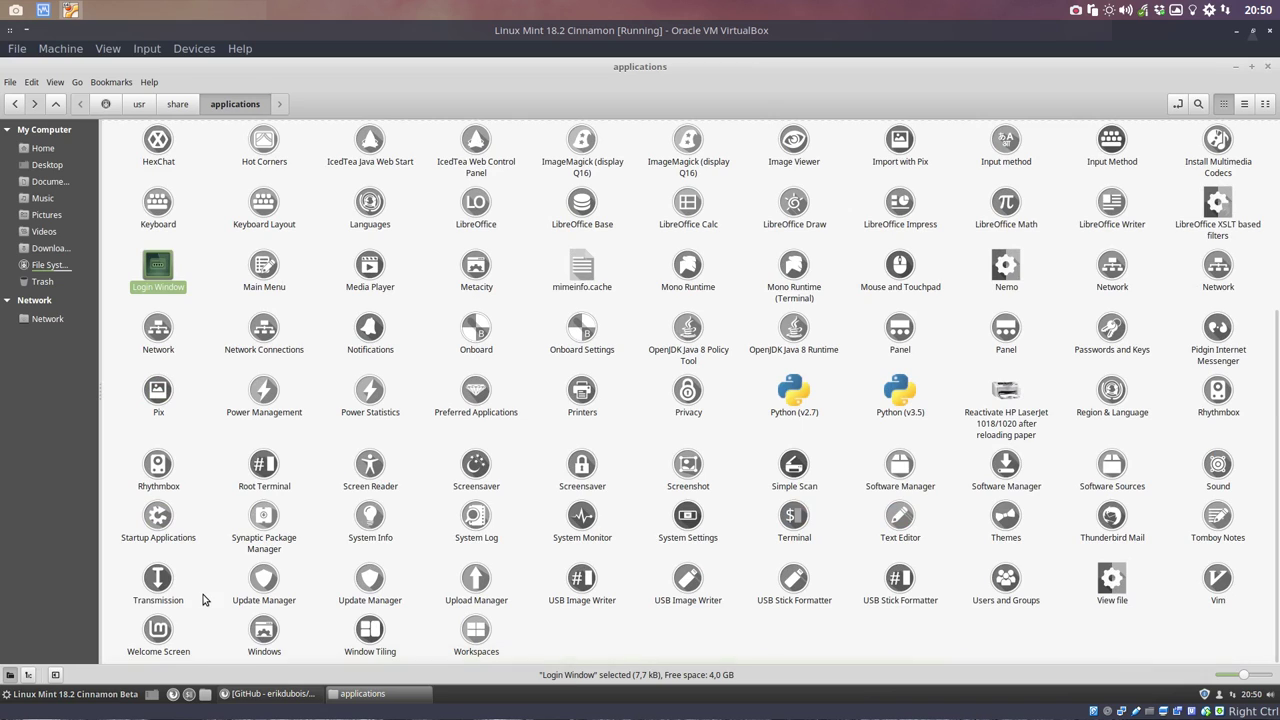
pyautogui.click(790, 400)
pyautogui.click(886, 392)
pyautogui.click(990, 412)
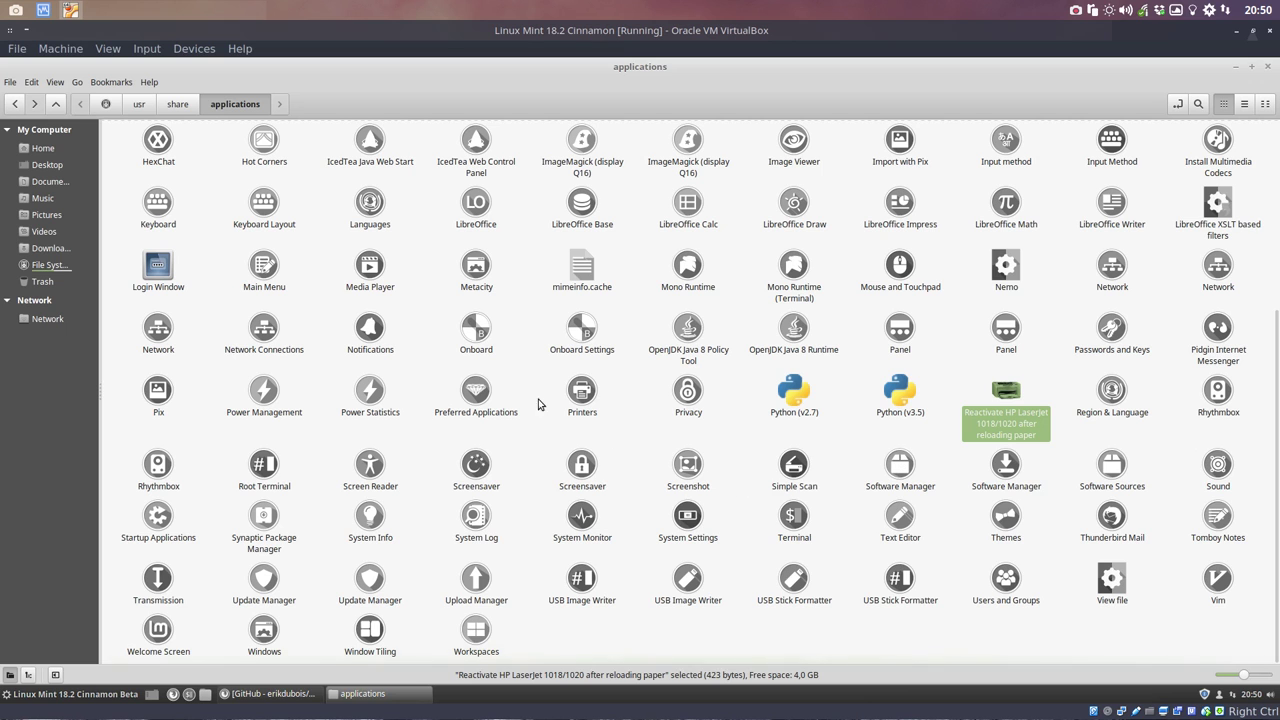
pyautogui.click(172, 271)
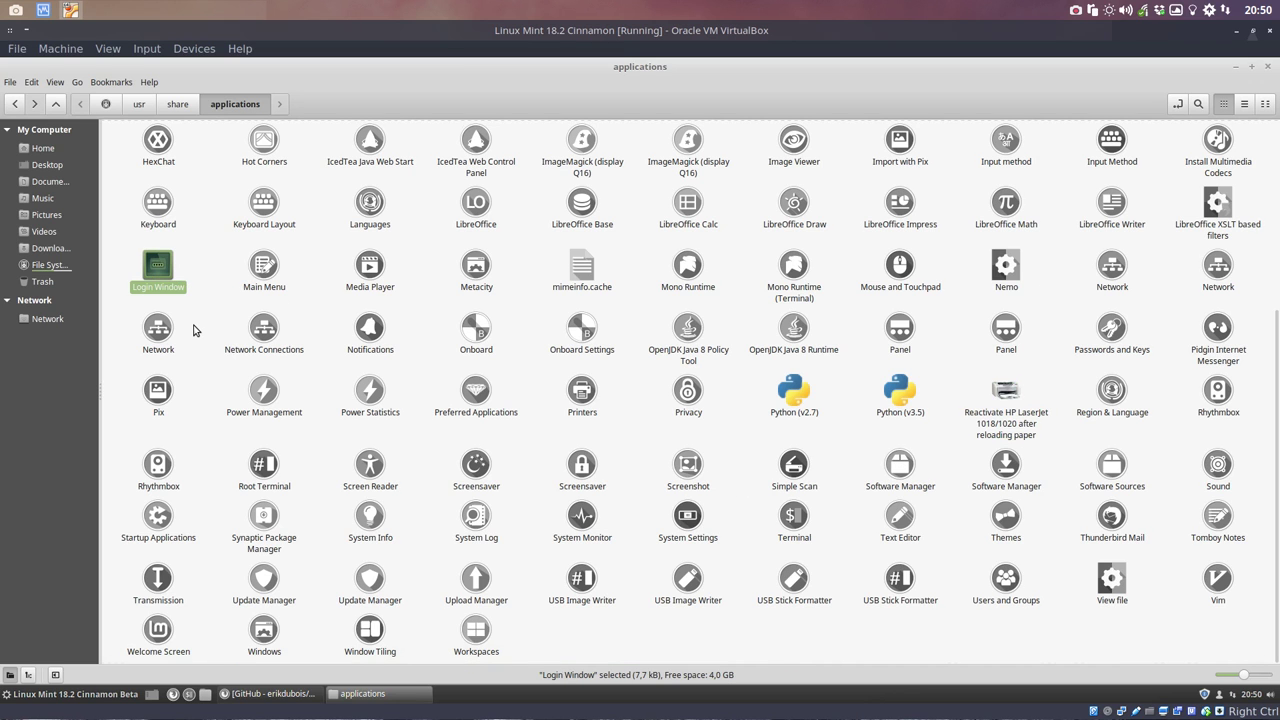
pyautogui.scroll(5, 195, 330)
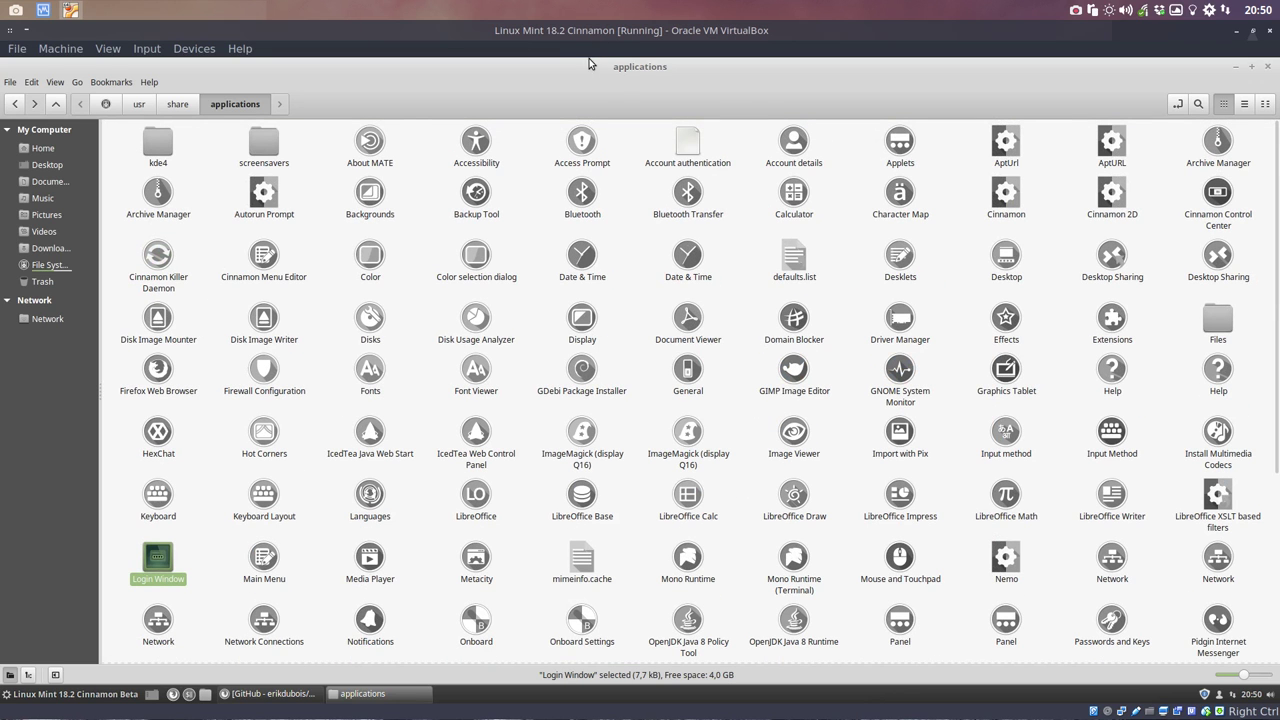
pyautogui.moveTo(638, 72); pyautogui.dragTo(1278, 180)
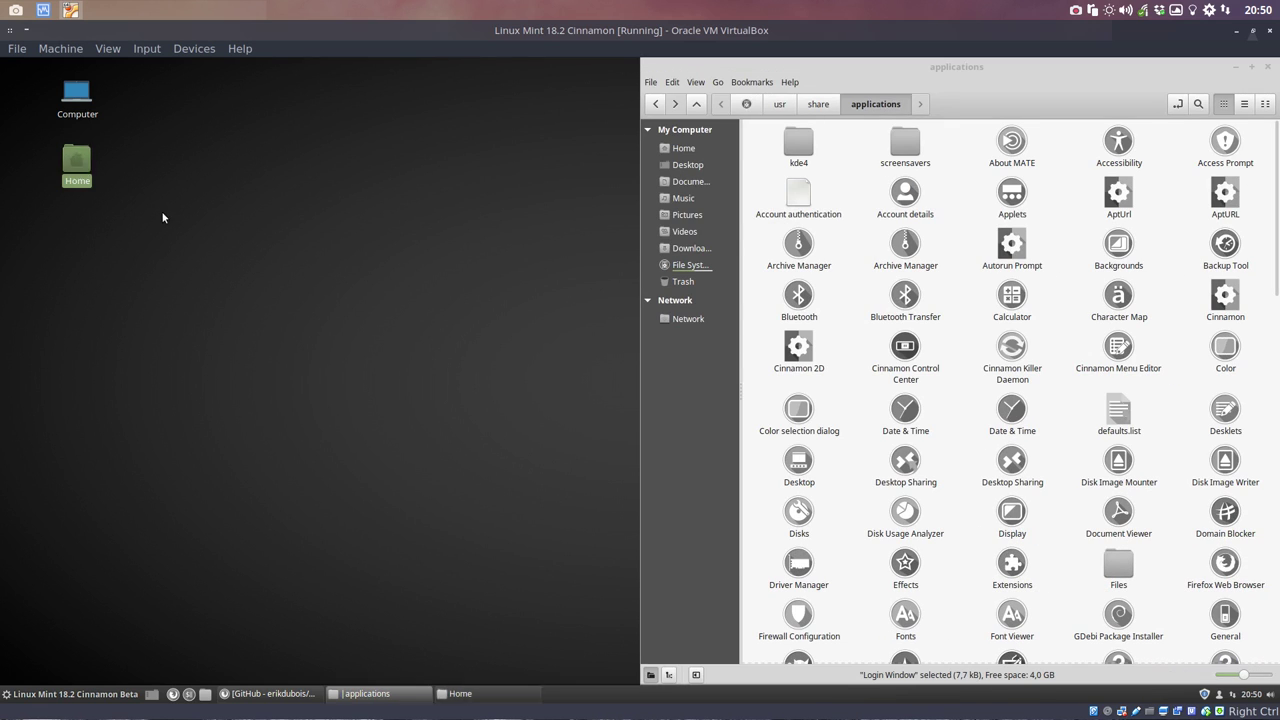
# Step: Open Home > DATA > Ultimate-Linux-Mint-18.2-Cinnamon and snap that window to the left half
pyautogui.doubleClick(72, 166)
pyautogui.doubleClick(520, 276)
pyautogui.doubleClick(520, 276)
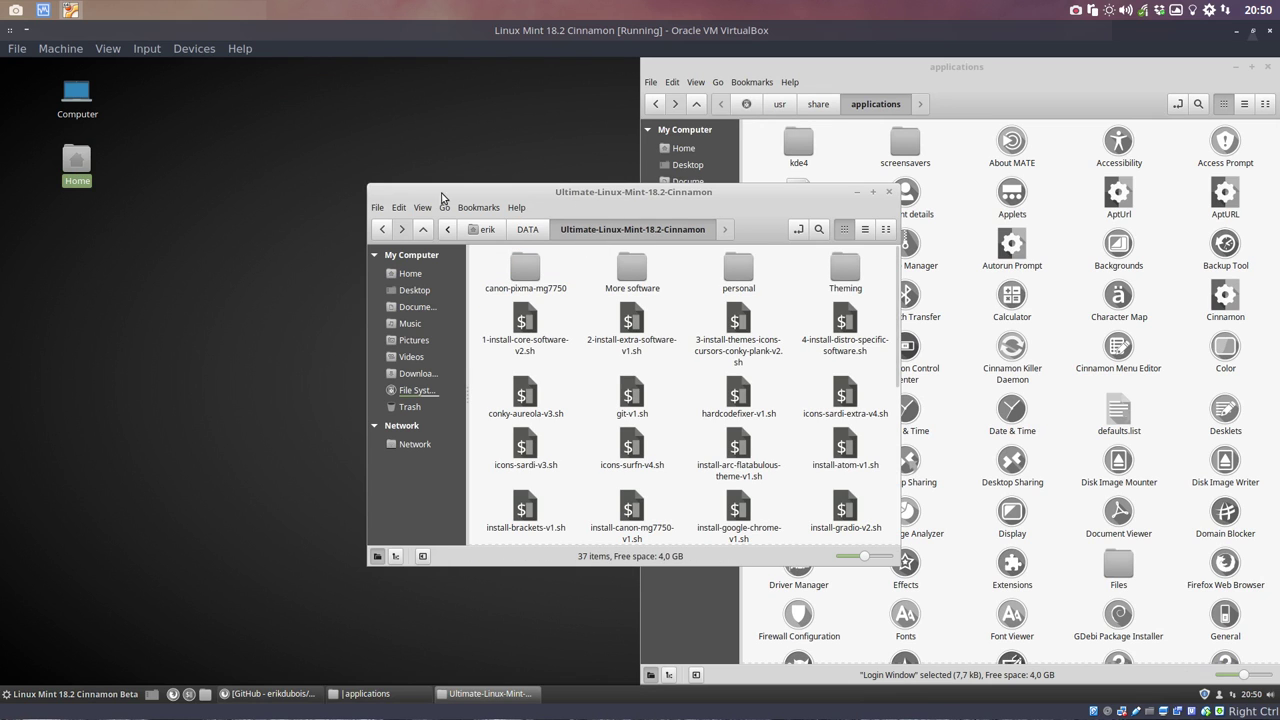
pyautogui.moveTo(443, 194); pyautogui.dragTo(2, 228)
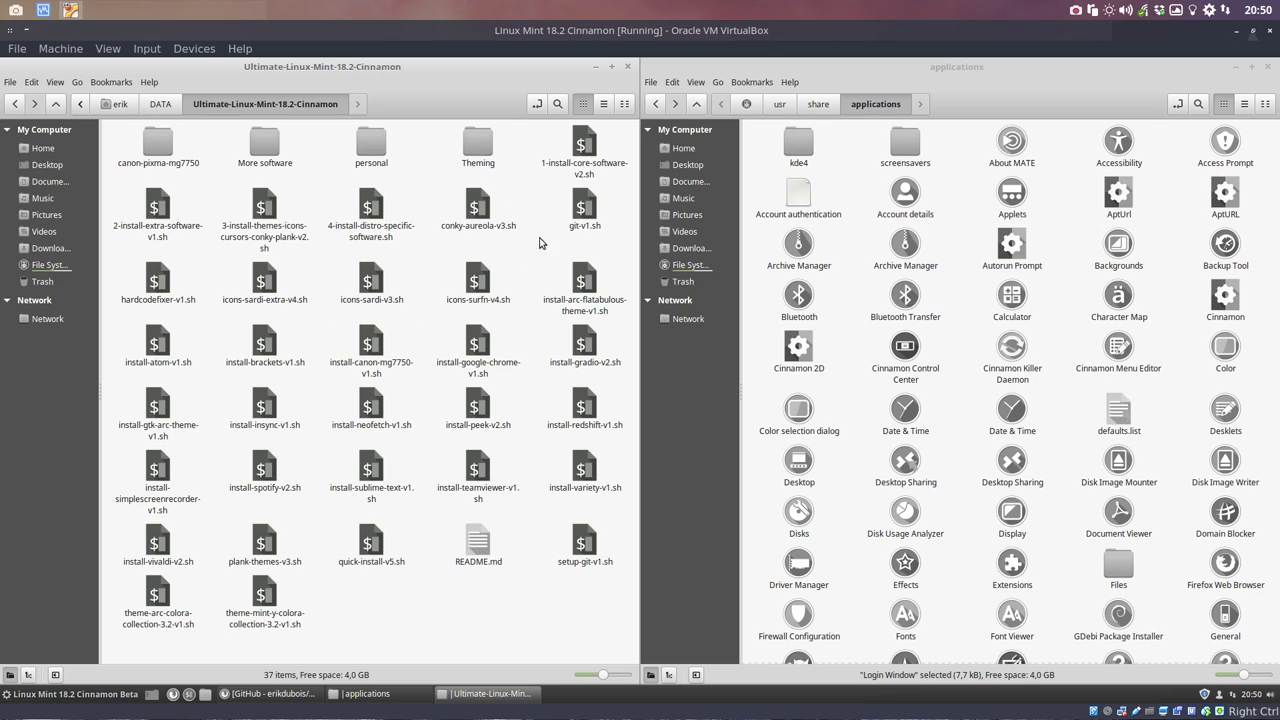
pyautogui.click(163, 279)
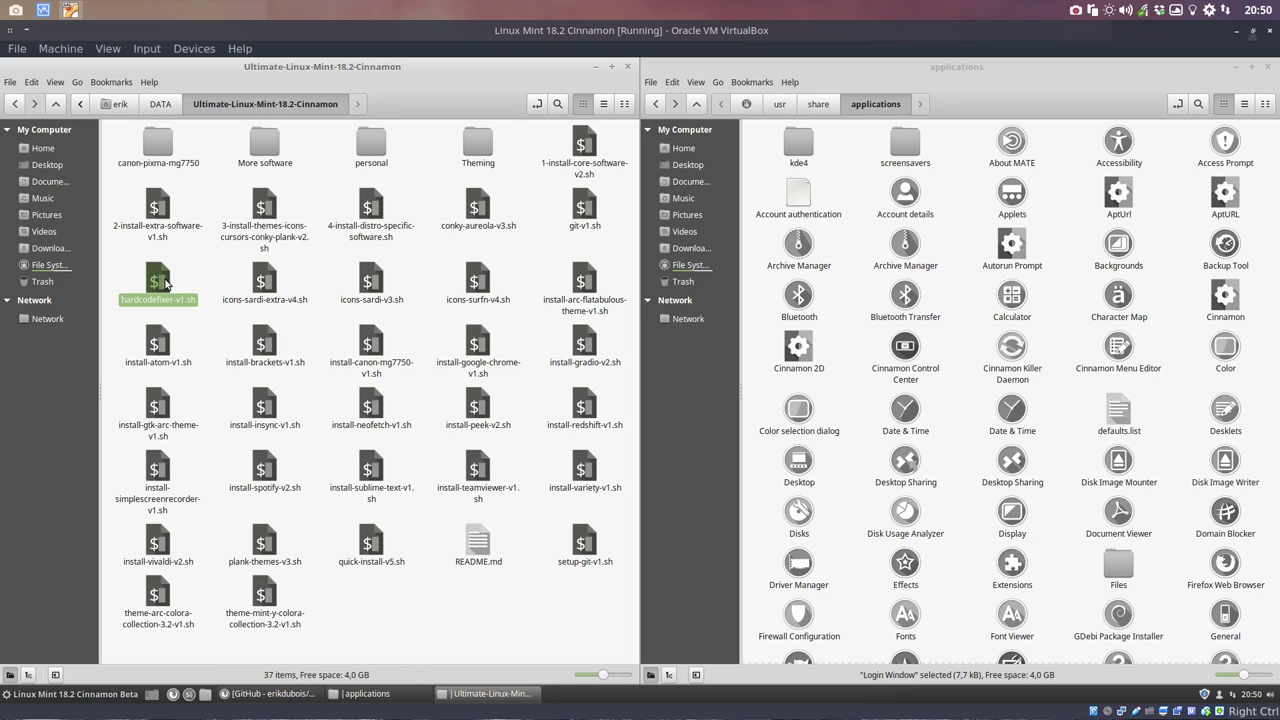
# Step: Add refresh, computer, home, open-in-terminal and new-folder buttons to the file manager toolbar
pyautogui.click(32, 82)
pyautogui.click(54, 426)
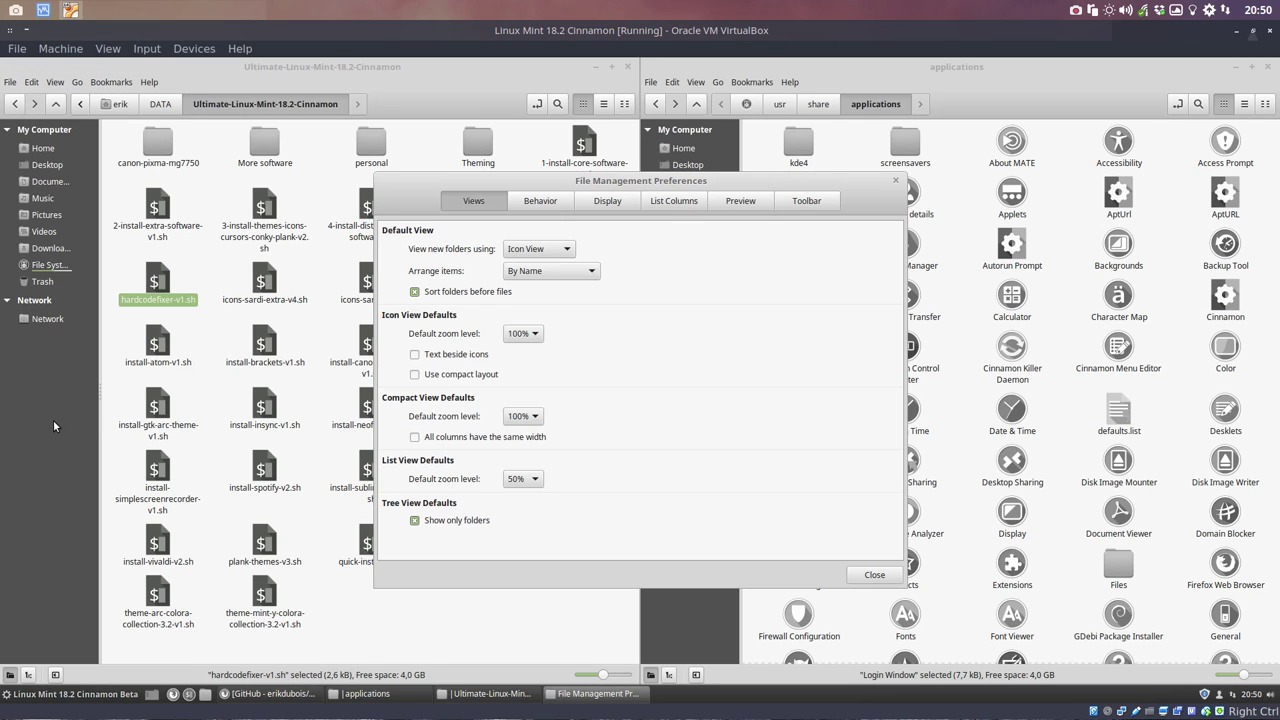
pyautogui.click(795, 204)
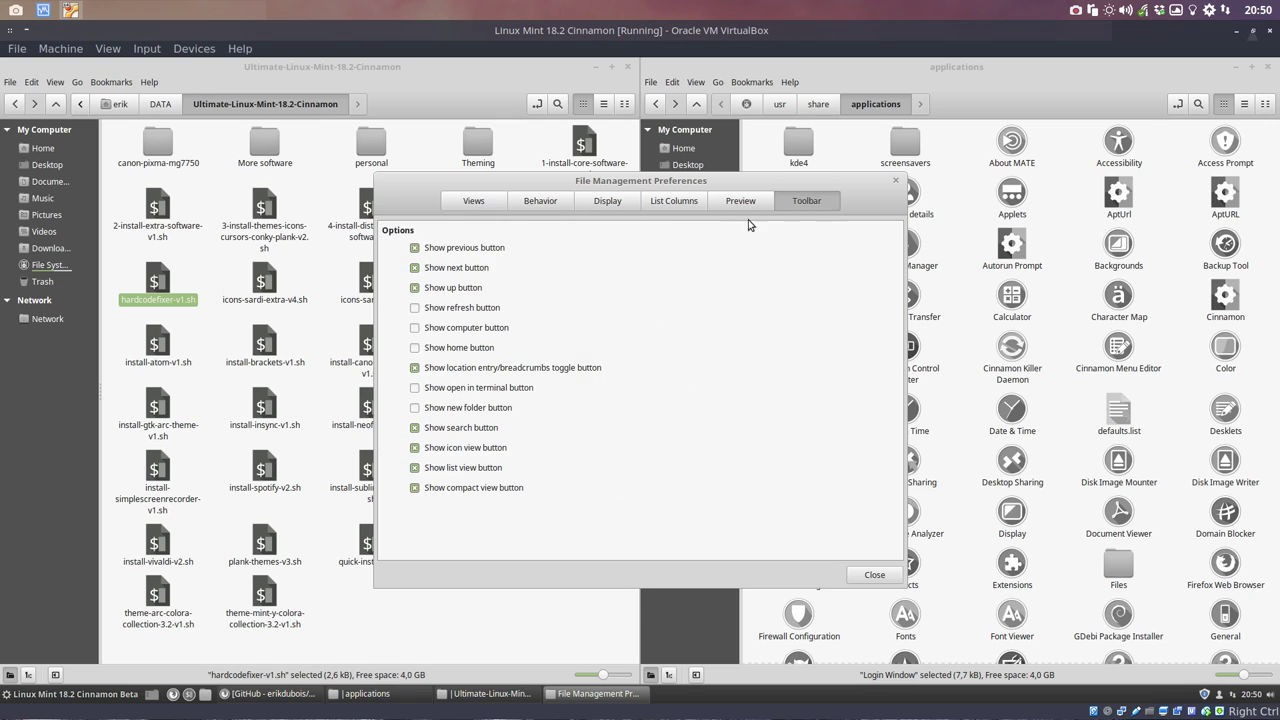
pyautogui.click(452, 307)
pyautogui.click(450, 327)
pyautogui.click(446, 347)
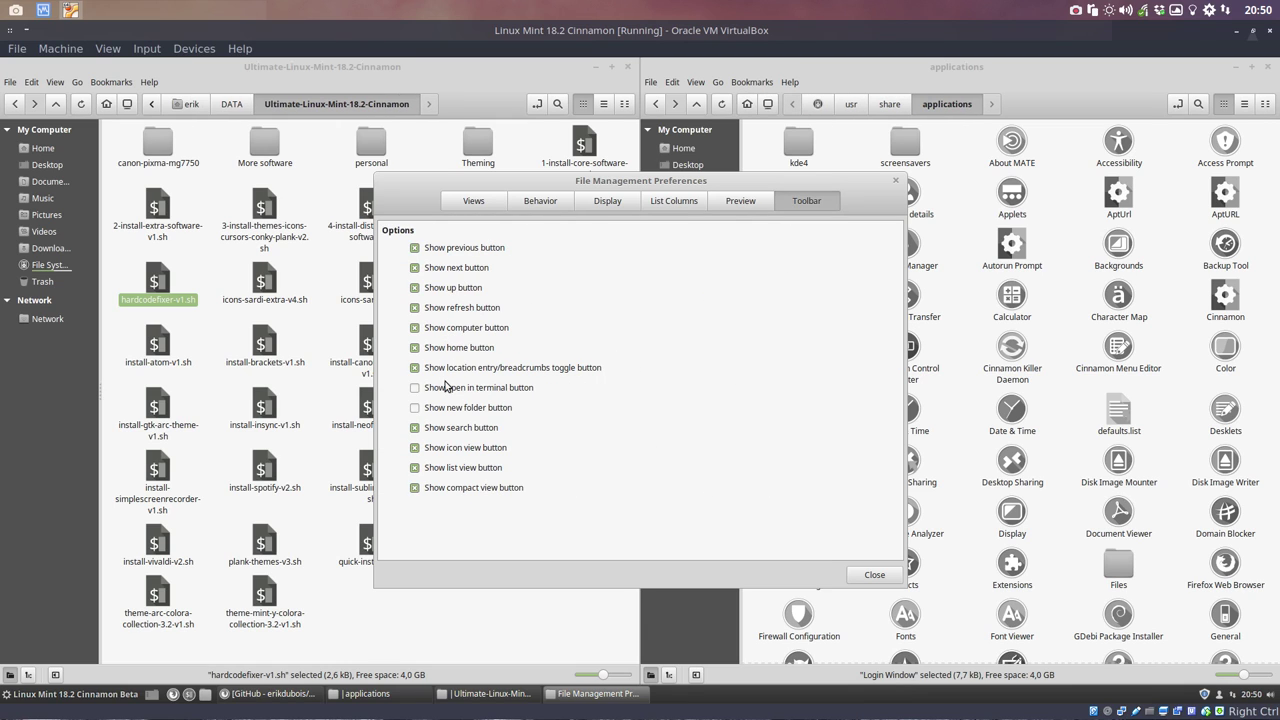
pyautogui.click(448, 387)
pyautogui.click(446, 408)
pyautogui.click(872, 575)
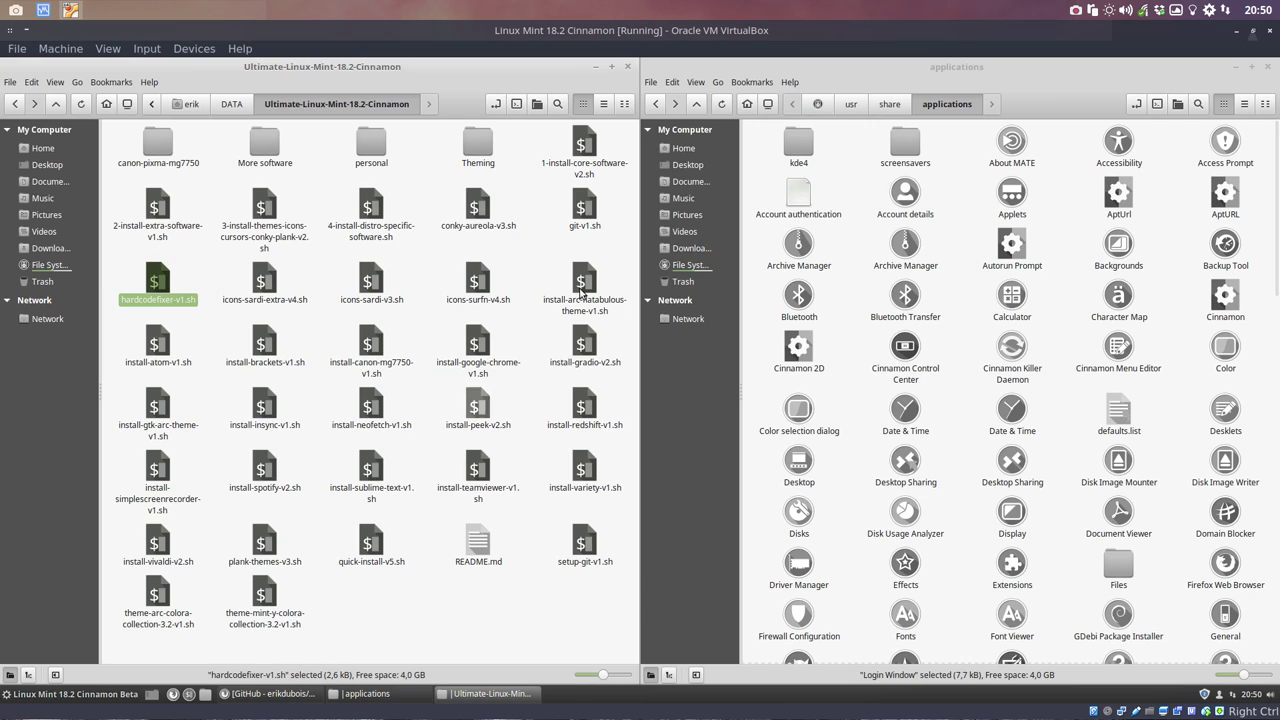
# Step: Run ./hardcodefixer-v1.sh from a terminal in the scripts folder, entering the account password
pyautogui.click(516, 104)
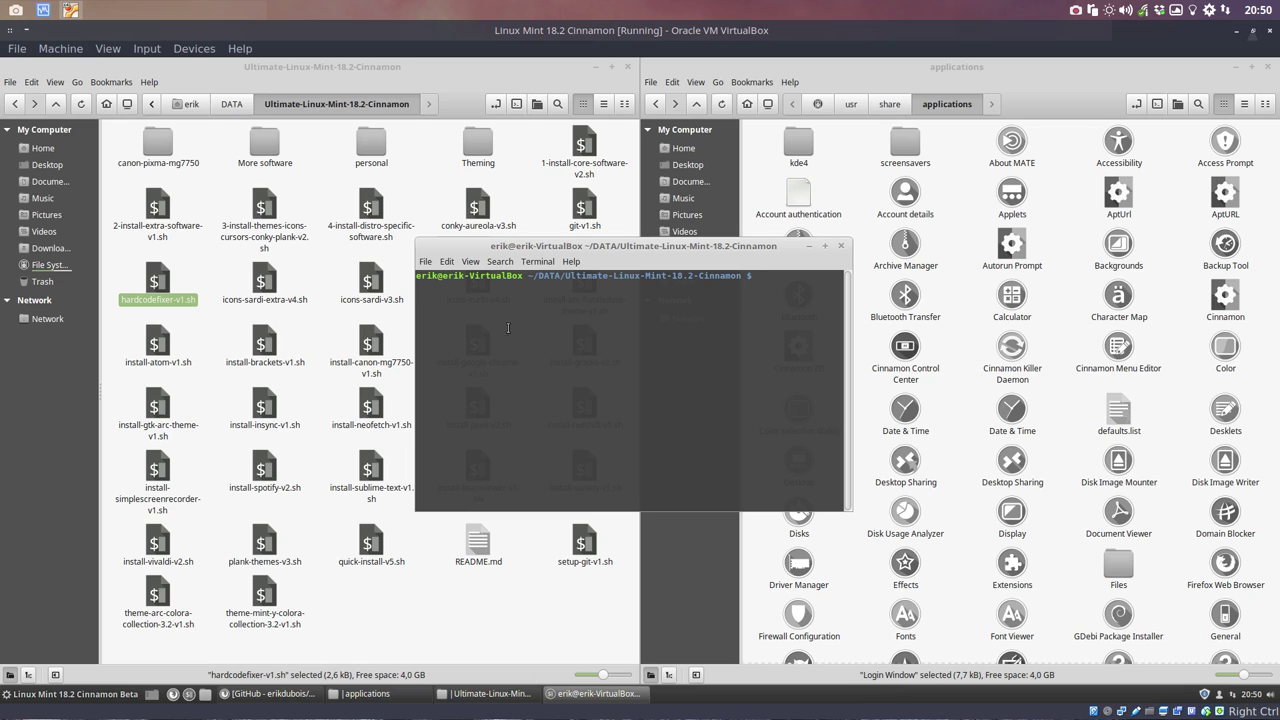
pyautogui.write('./har')
pyautogui.press('Tab')
pyautogui.moveTo(706, 246); pyautogui.dragTo(384, 263)
pyautogui.scroll(-15, 821, 480)
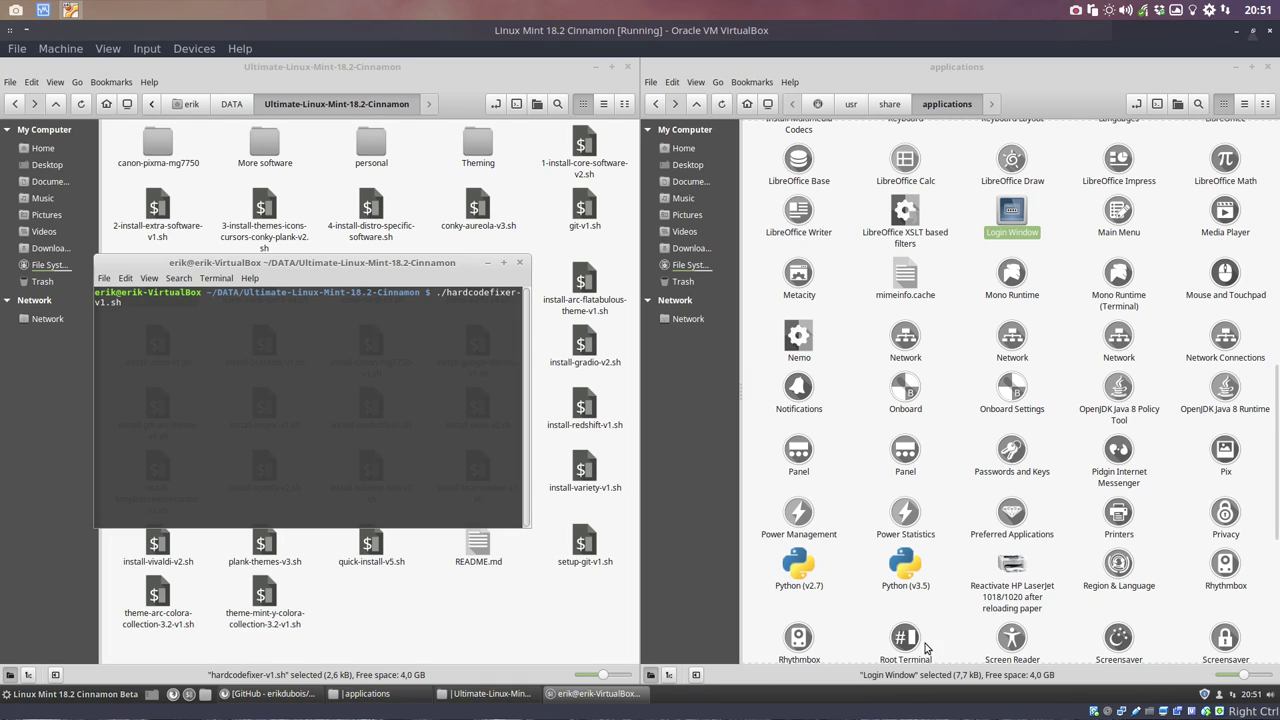
pyautogui.press('Return')
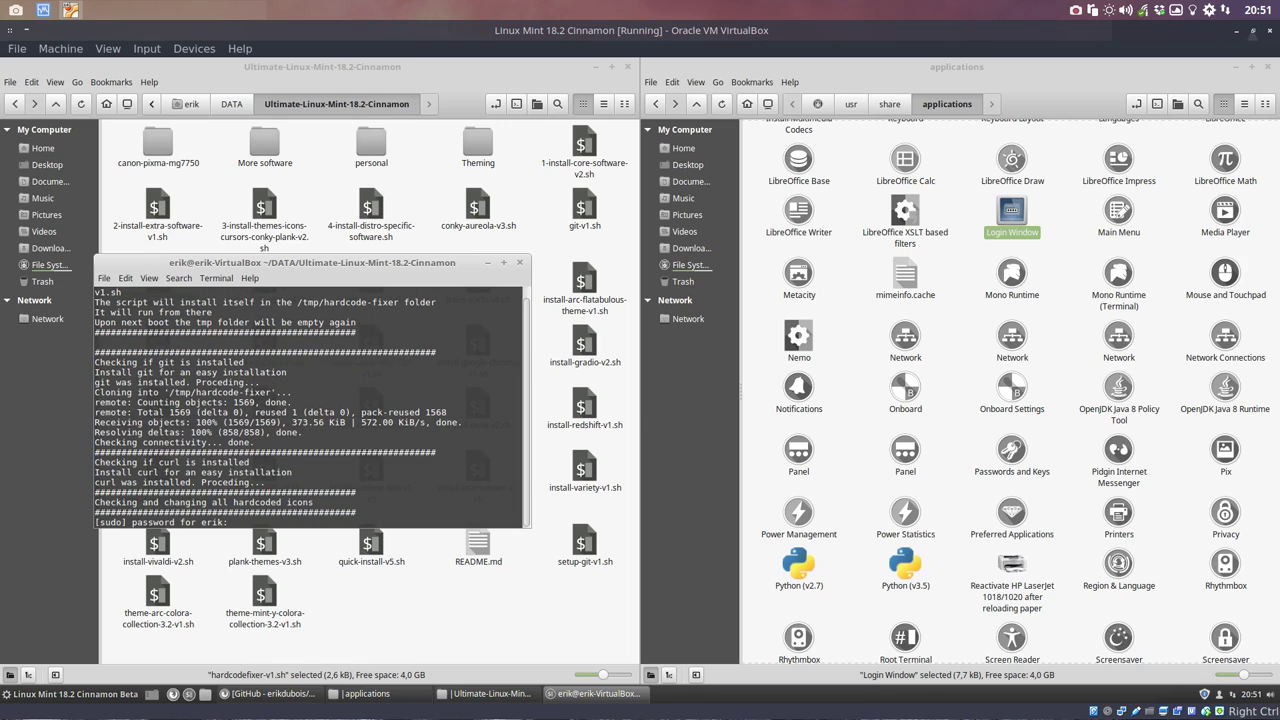
pyautogui.press('Return')
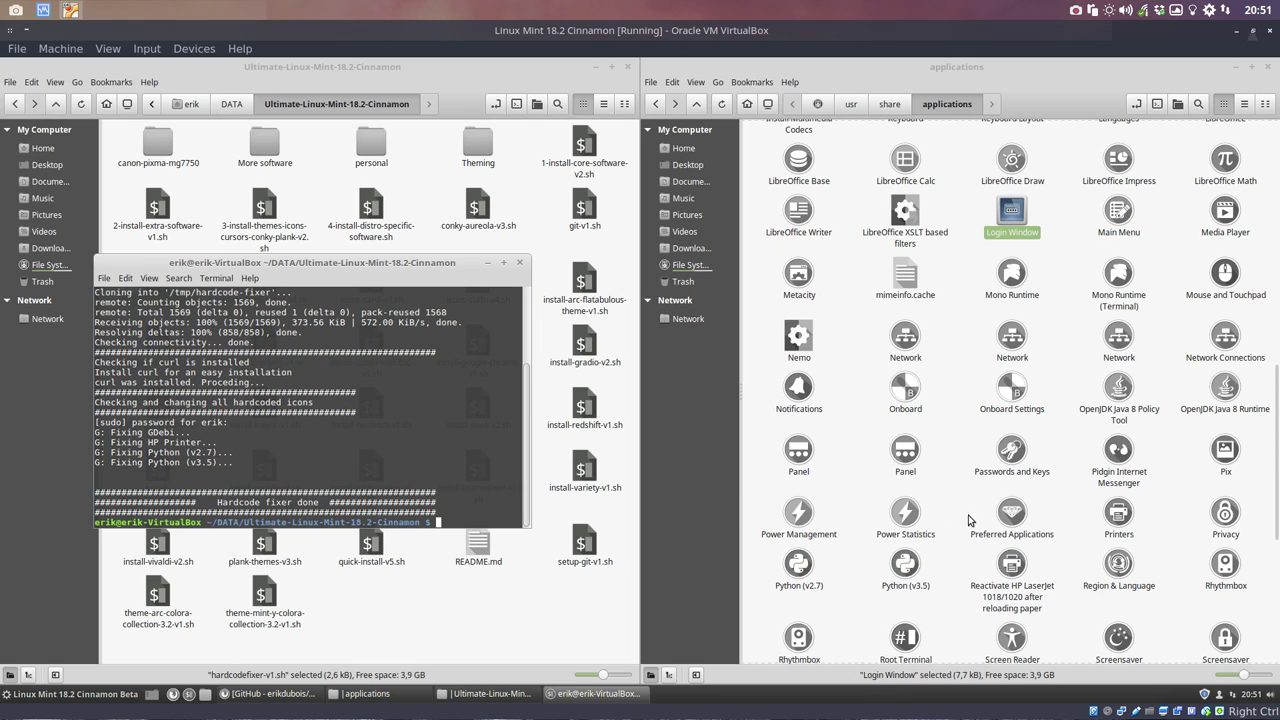
# Step: Review the hardcode-fixer output, close its terminal and clear the file selections
pyautogui.scroll(-7, 993, 575)
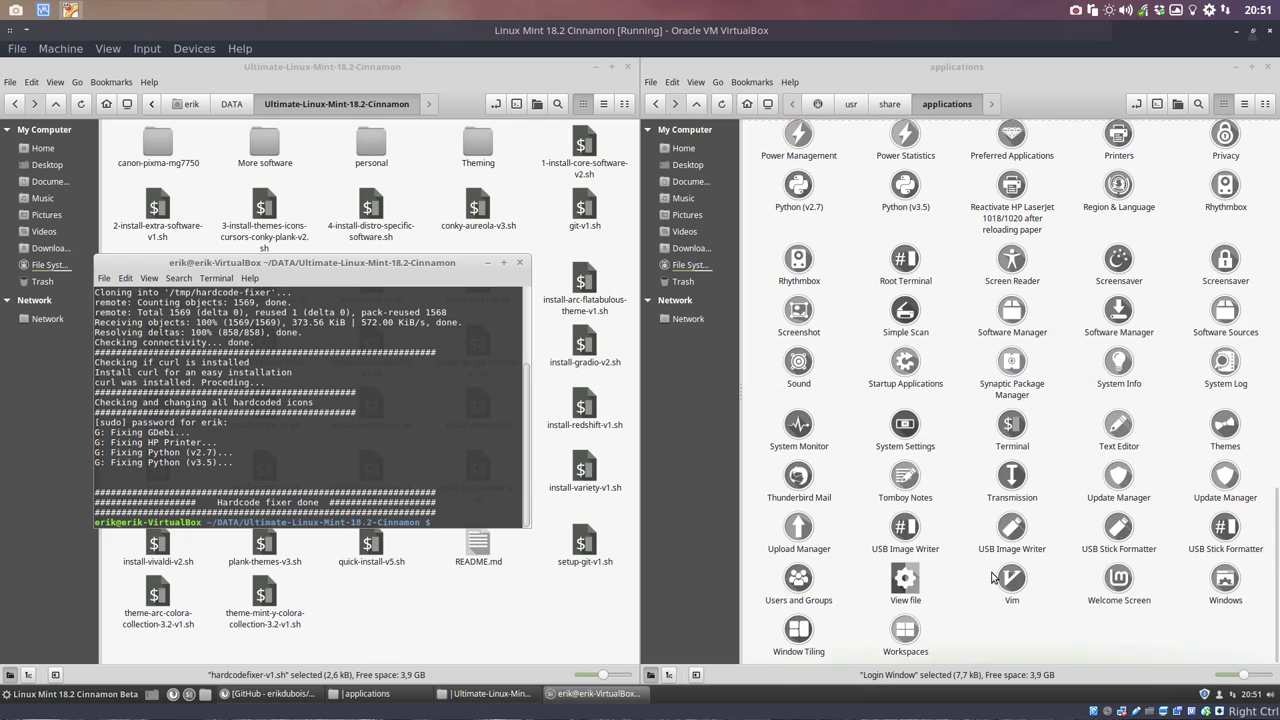
pyautogui.scroll(15, 993, 577)
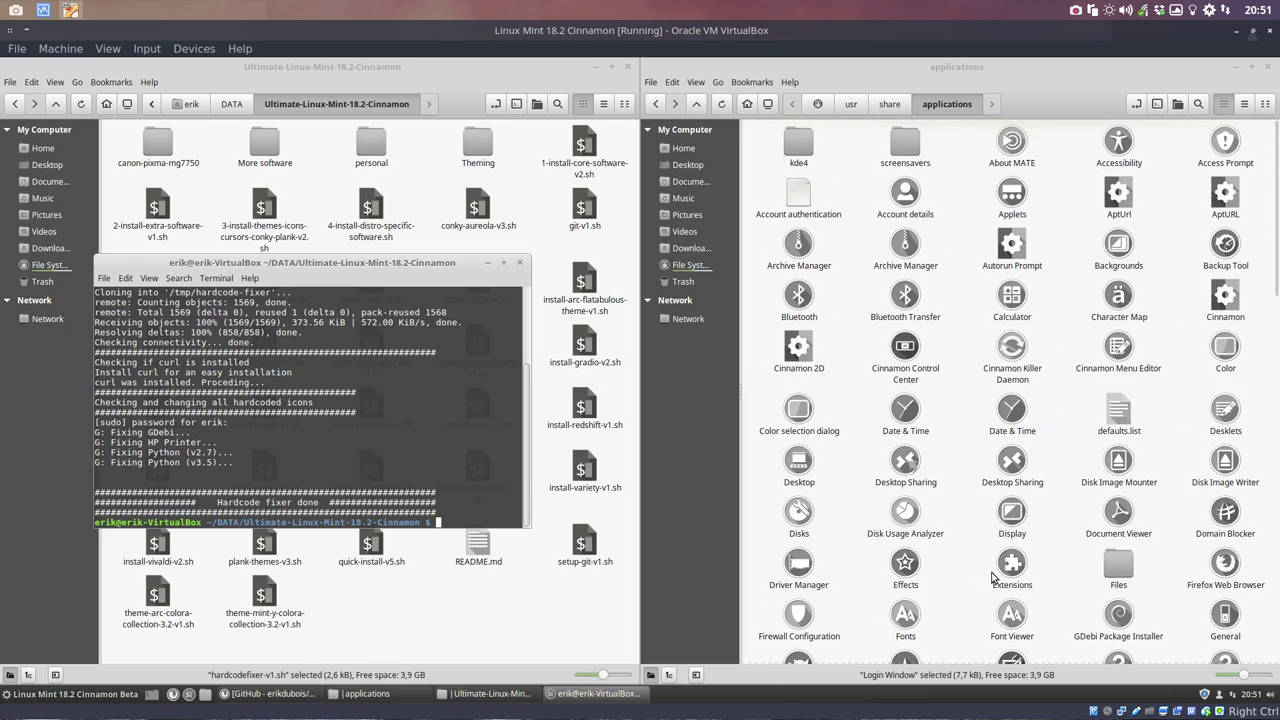
pyautogui.scroll(-12, 993, 577)
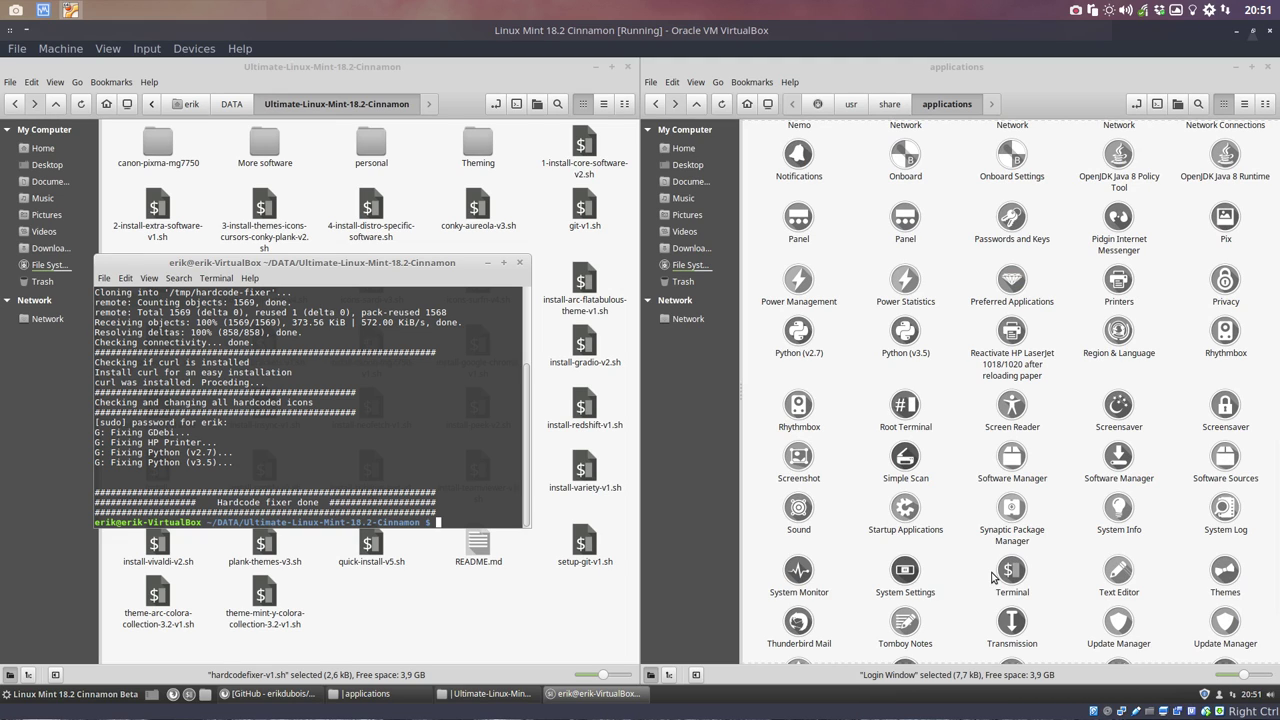
pyautogui.click(519, 262)
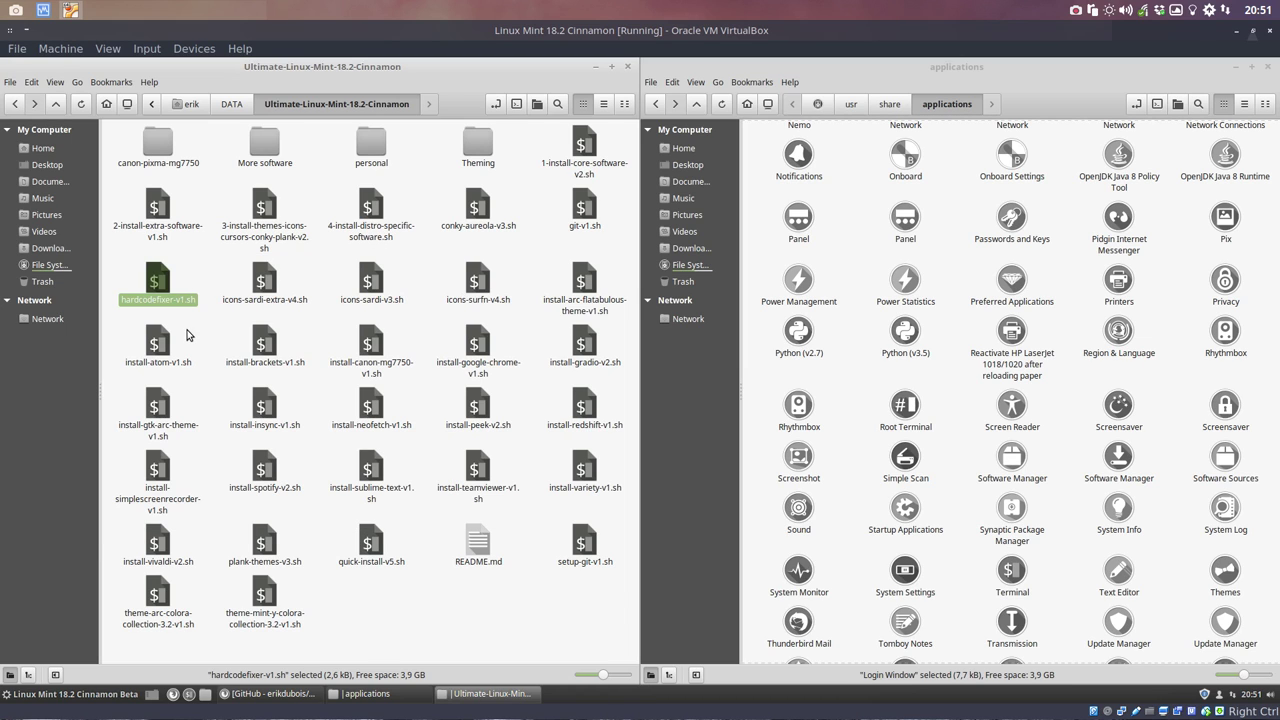
pyautogui.click(216, 311)
pyautogui.scroll(10, 965, 472)
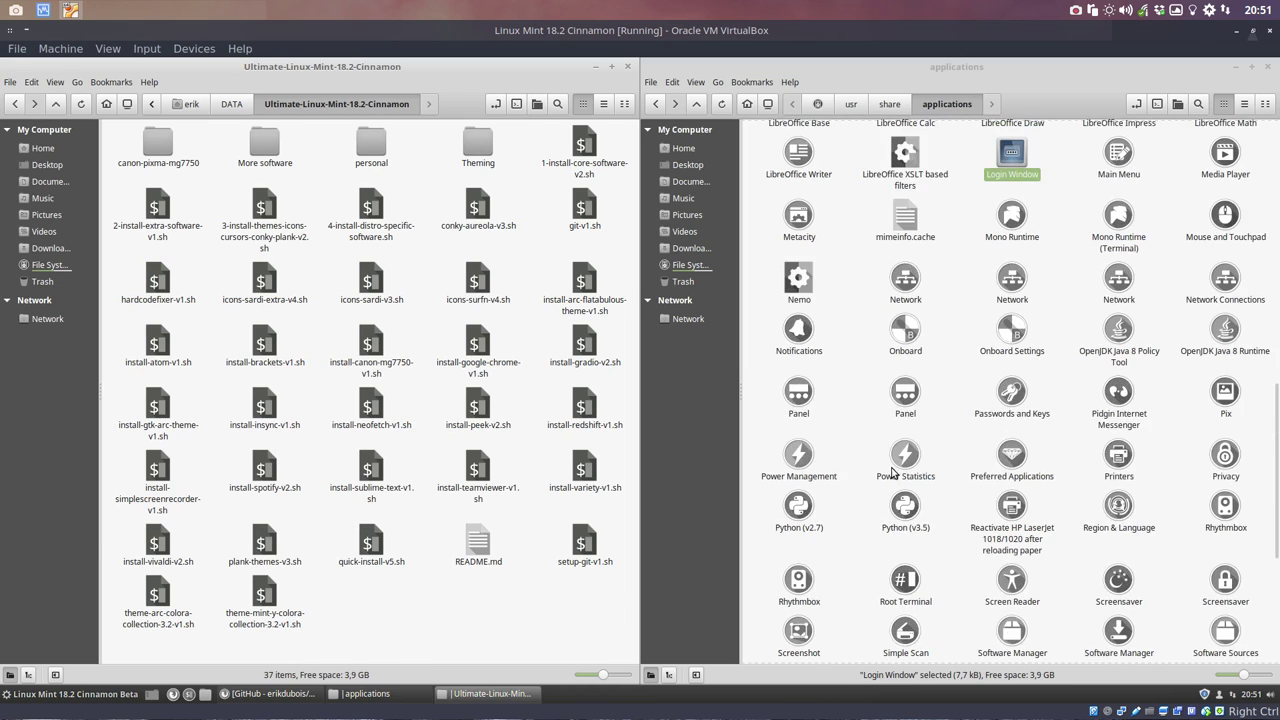
pyautogui.rightClick(1012, 512)
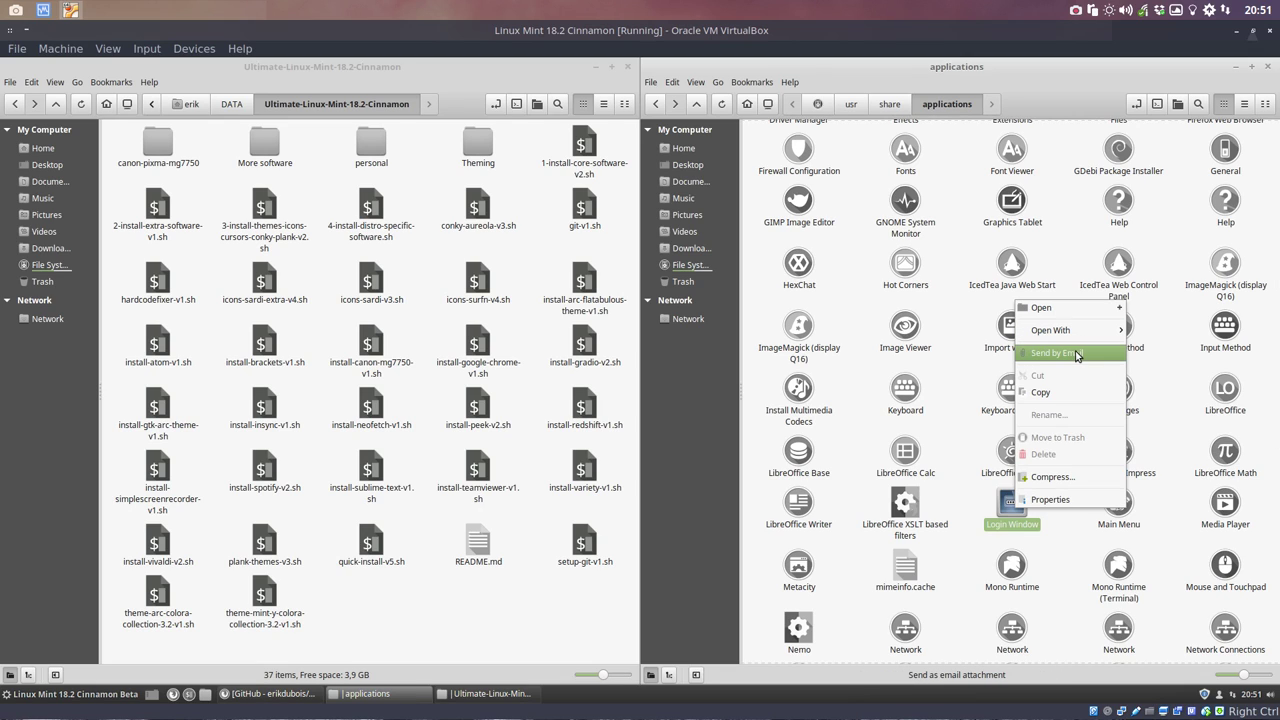
pyautogui.click(955, 508)
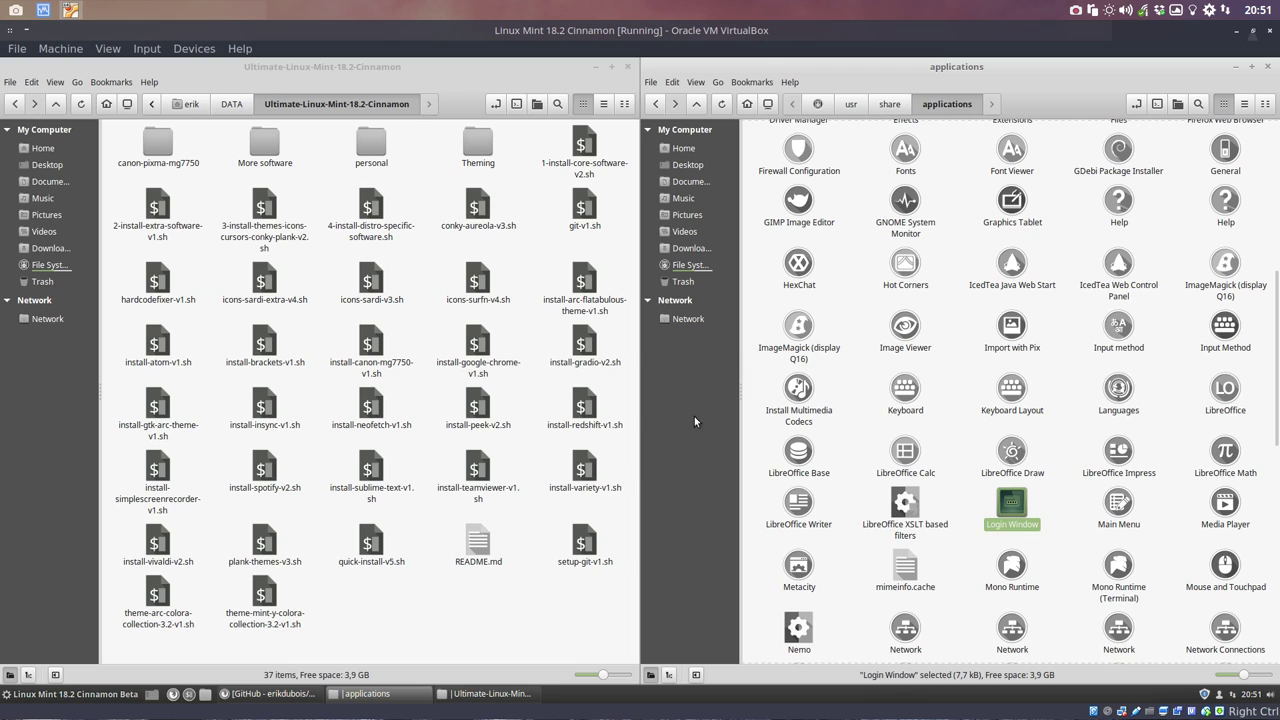
# Step: Run ./icons-surfn-v4.sh from a terminal in the scripts folder, then close the finished terminal
pyautogui.rightClick(507, 605)
pyautogui.click(450, 613)
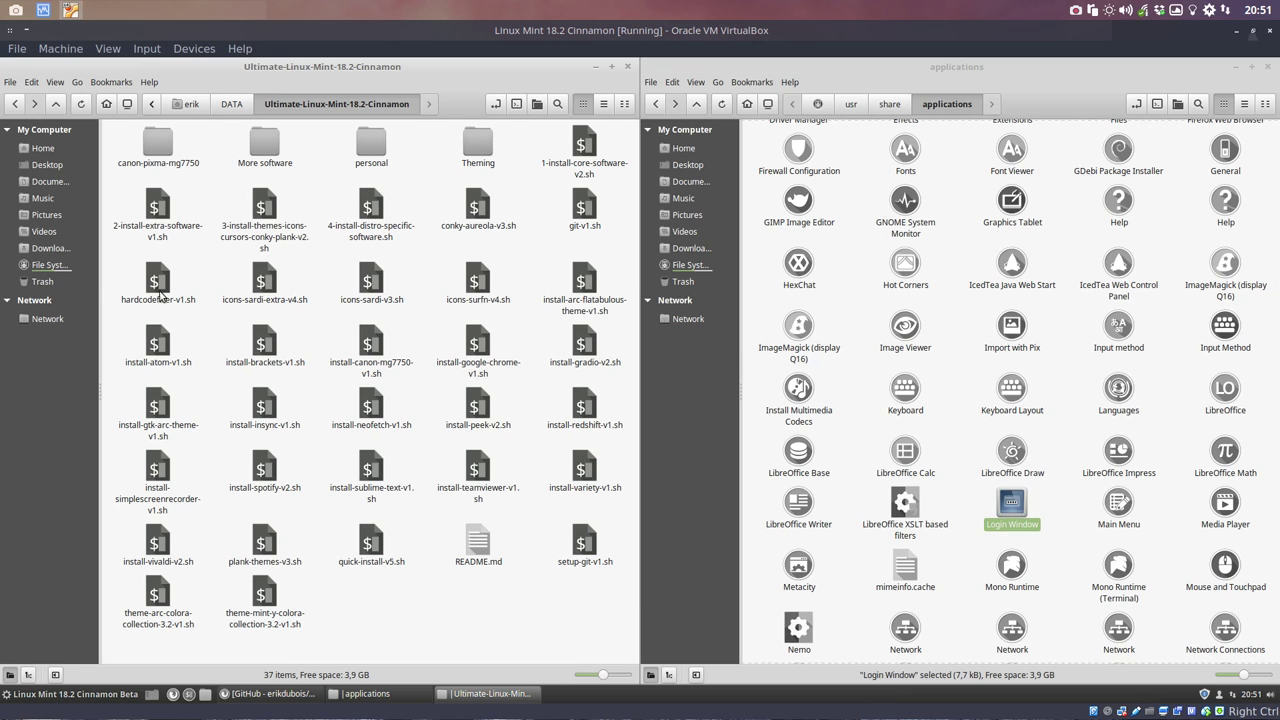
pyautogui.click(483, 283)
pyautogui.rightClick(495, 640)
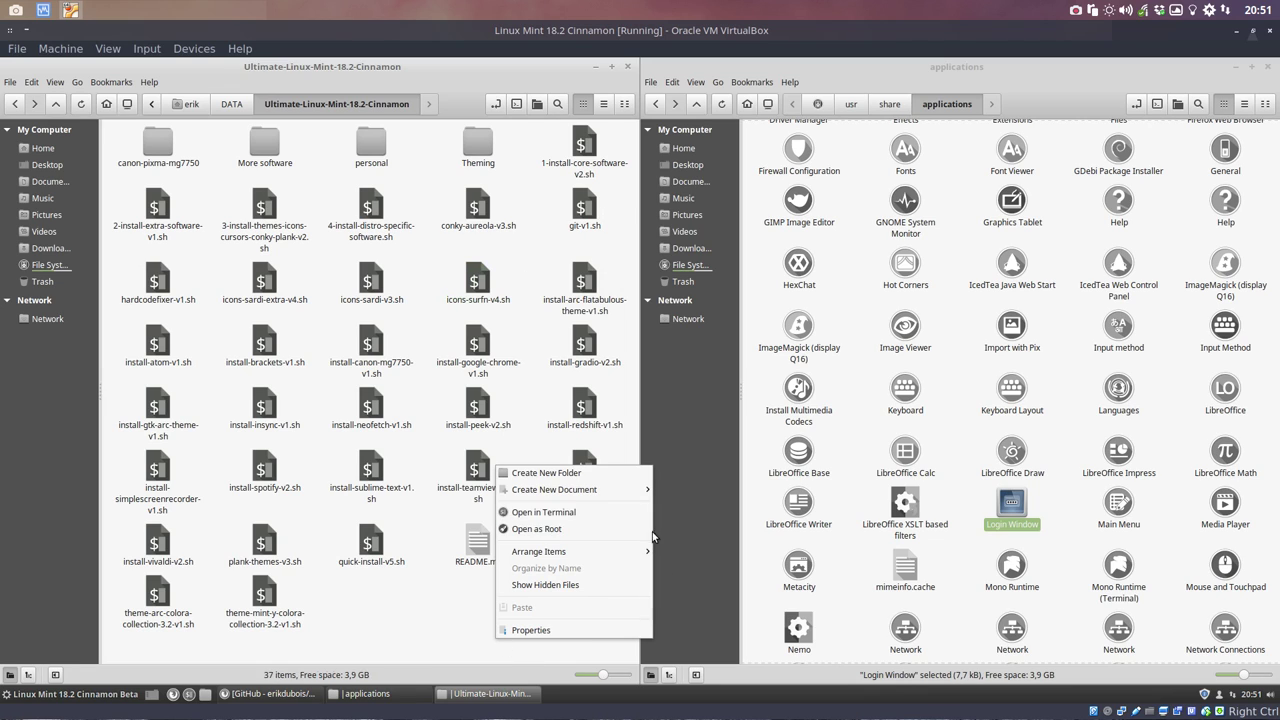
pyautogui.click(603, 512)
pyautogui.write('./icons-su')
pyautogui.press('Tab')
pyautogui.press('Return')
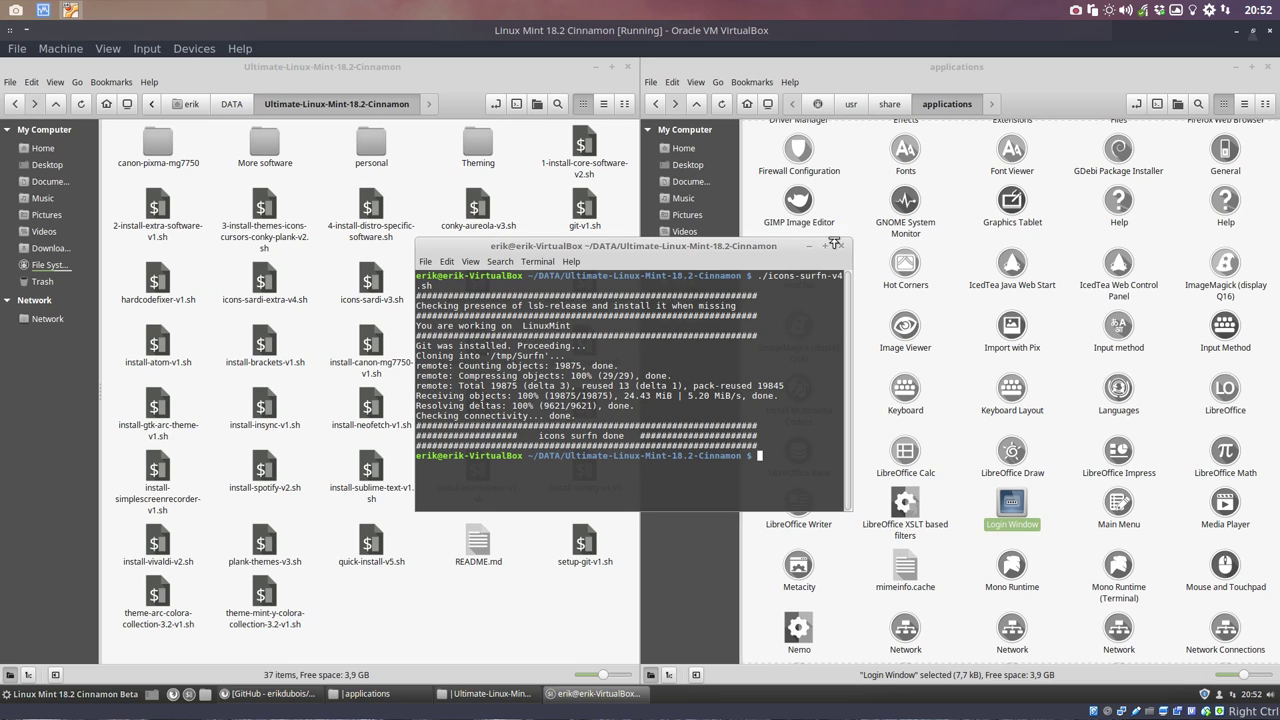
pyautogui.click(840, 245)
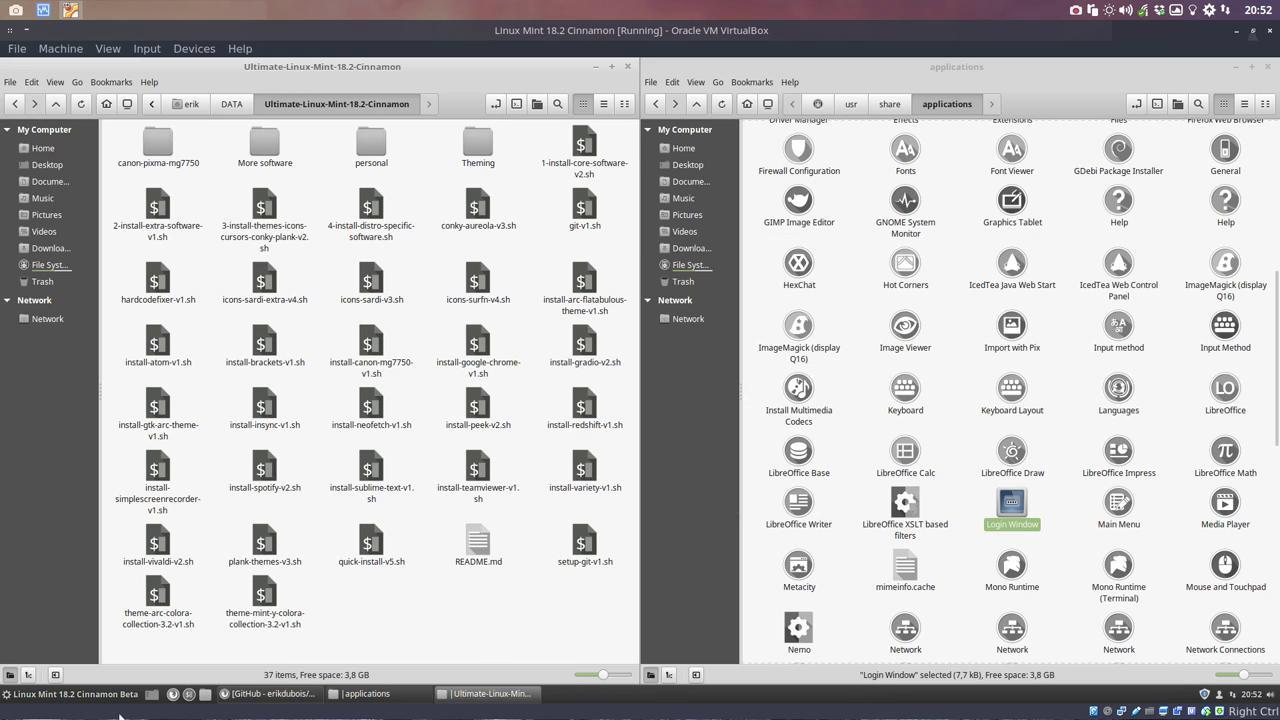
# Step: Apply the Surfn-Luv-Red icon theme in Themes and close the window
pyautogui.click(65, 693)
pyautogui.click(33, 352)
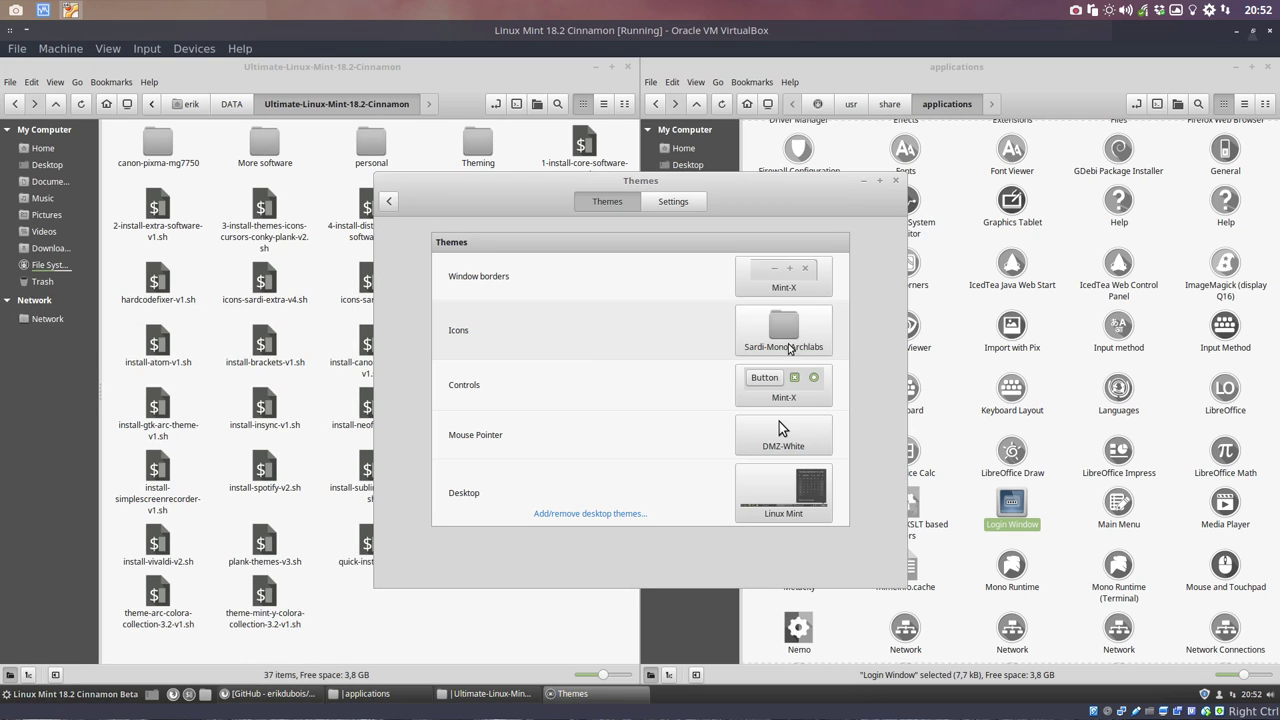
pyautogui.click(800, 340)
pyautogui.scroll(-1, 967, 476)
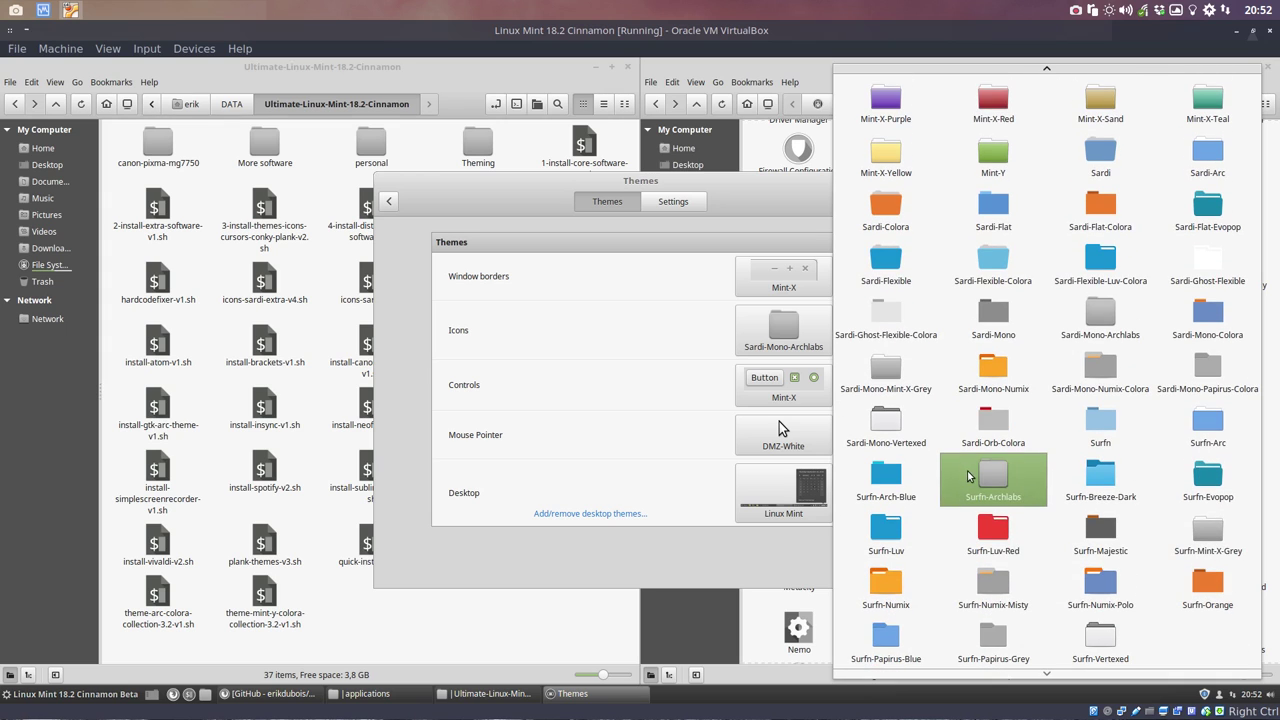
pyautogui.click(990, 532)
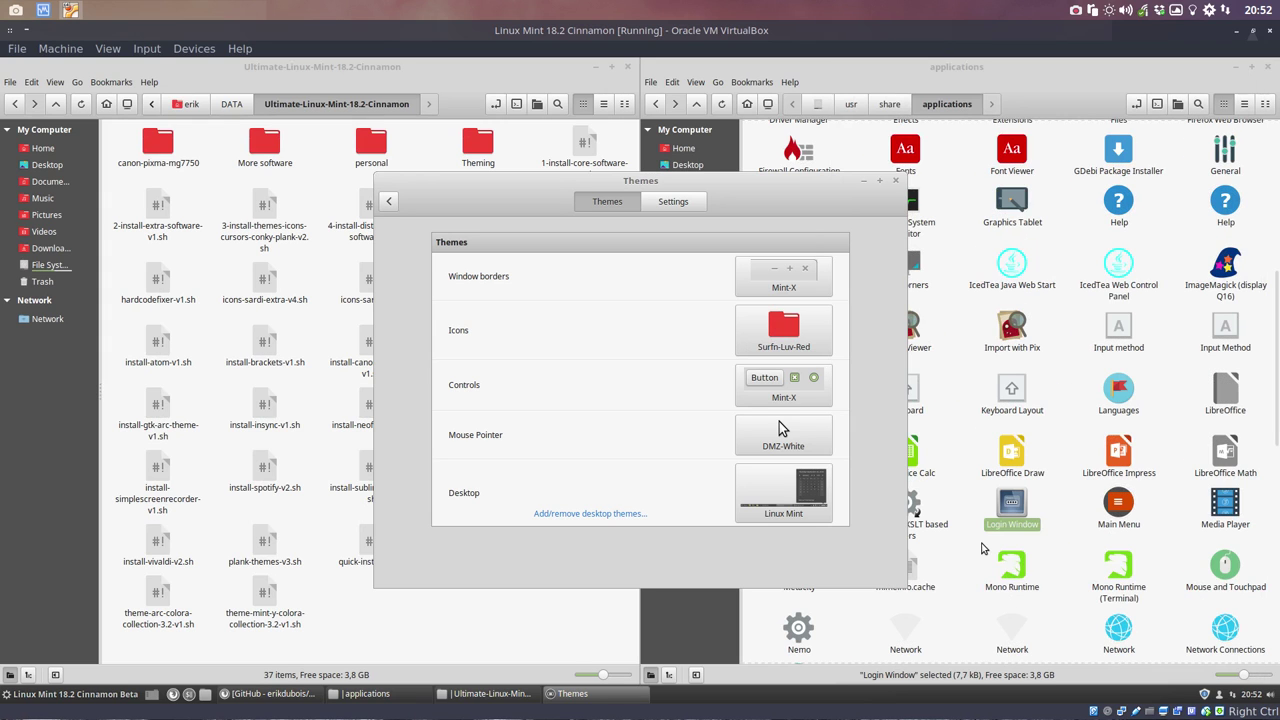
pyautogui.click(896, 183)
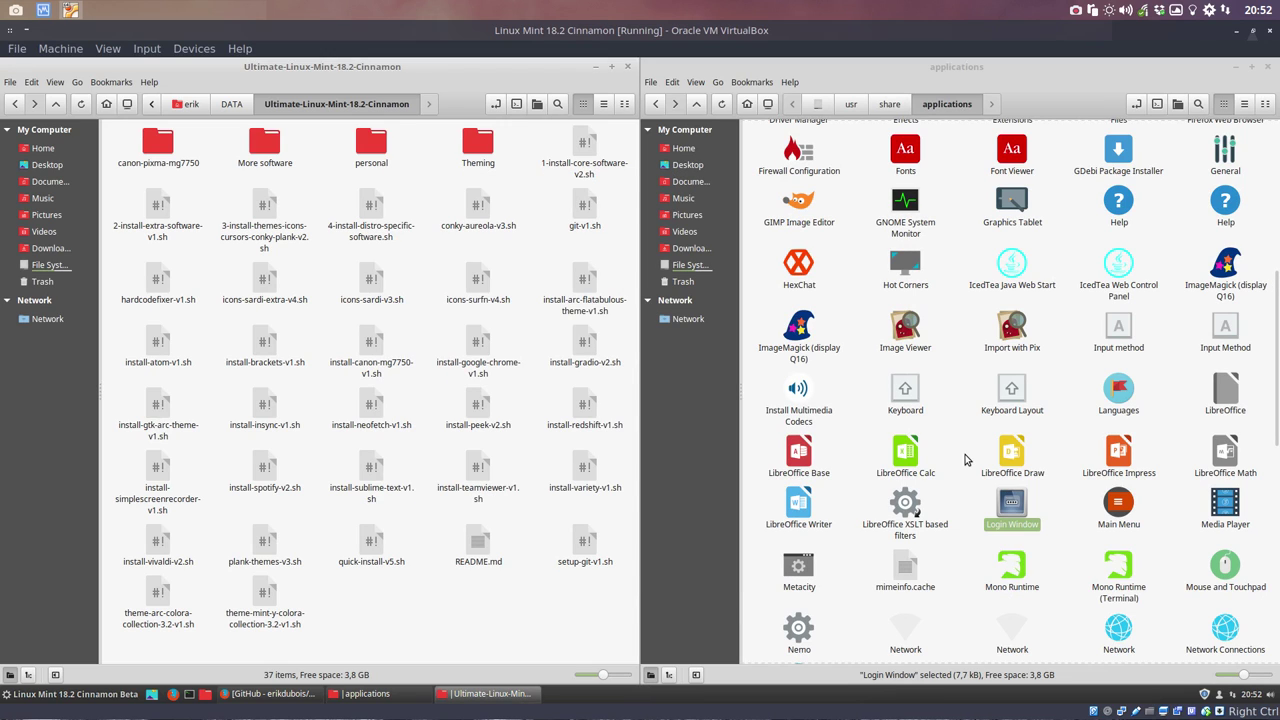
# Step: Check the new red Surfn icons in the applications folder and the application menu
pyautogui.click(1012, 505)
pyautogui.moveTo(962, 492); pyautogui.dragTo(1049, 561)
pyautogui.click(1063, 563)
pyautogui.scroll(-5, 1063, 565)
pyautogui.scroll(-3, 1063, 565)
pyautogui.scroll(12, 1063, 565)
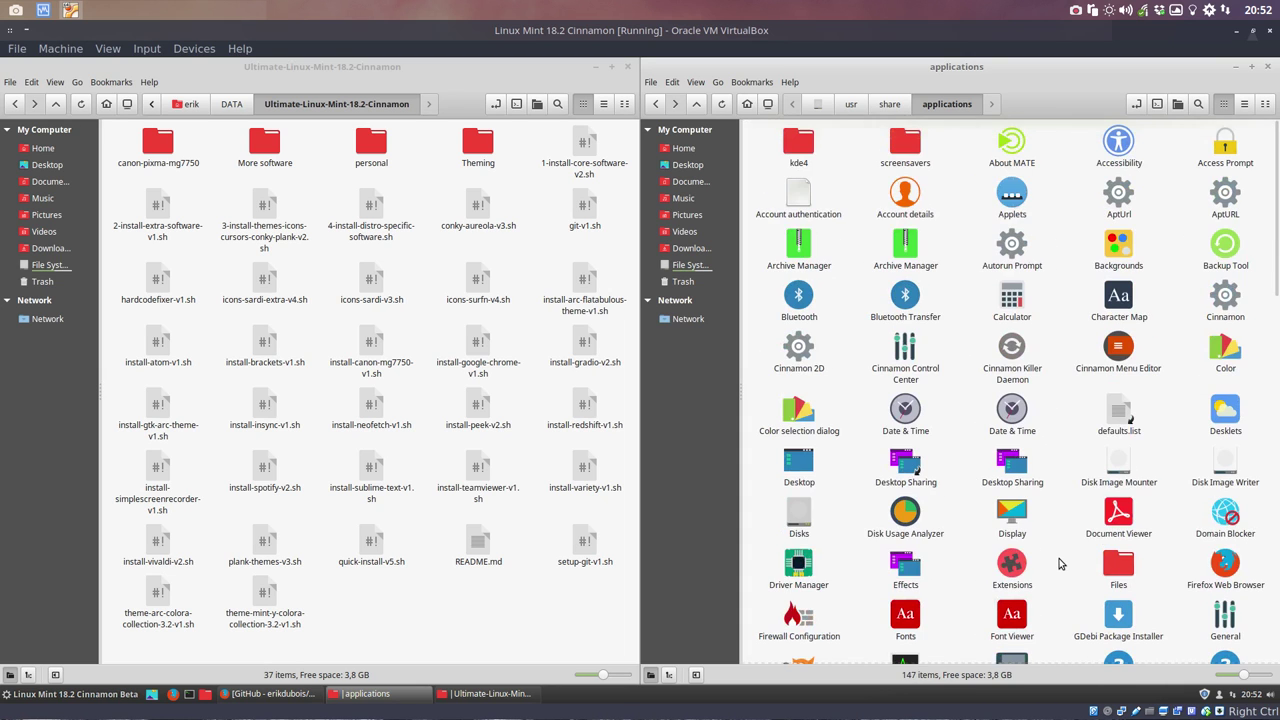
pyautogui.click(66, 697)
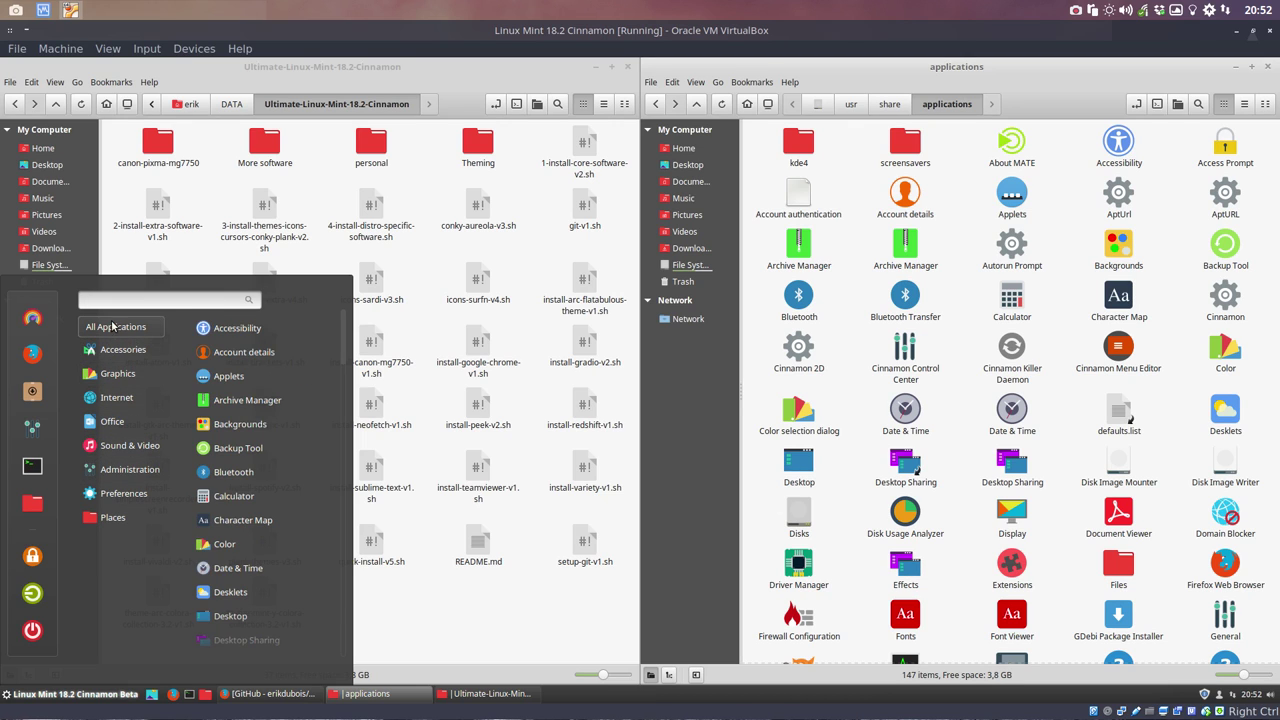
pyautogui.moveTo(115, 383)
pyautogui.moveTo(118, 520)
pyautogui.click(540, 655)
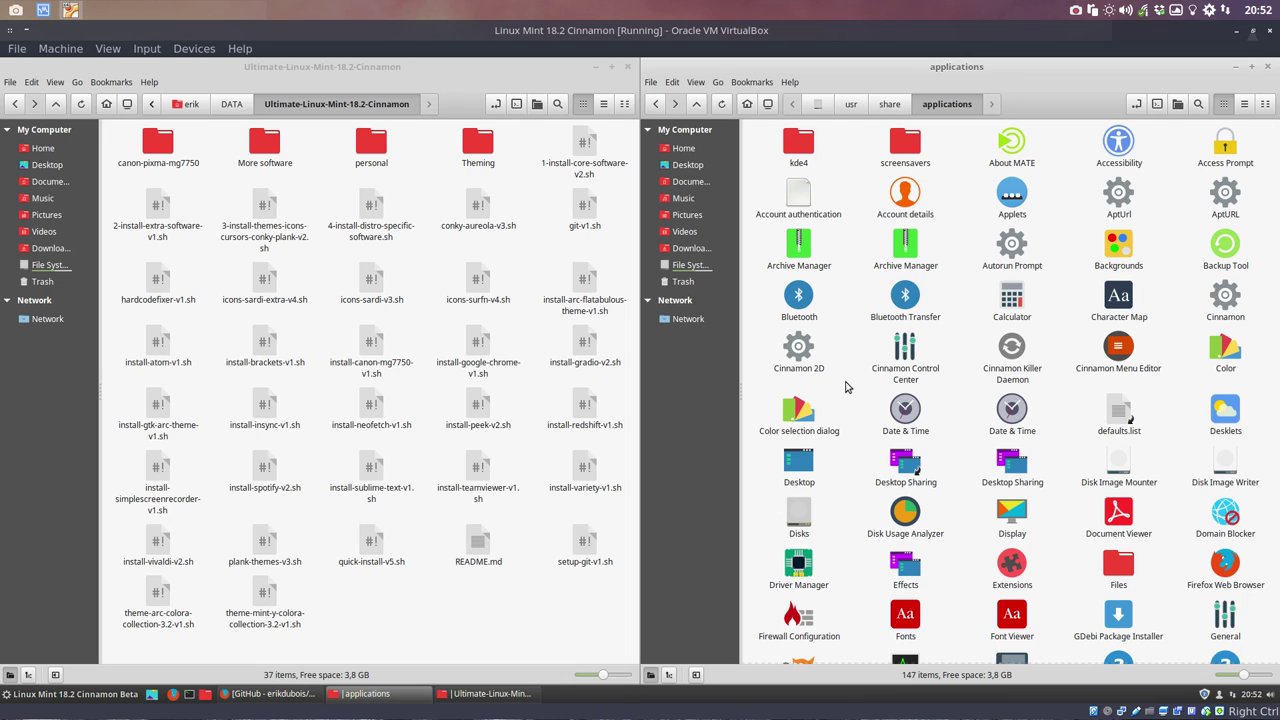
# Step: Look over the scripts folder, selecting plank-themes-v3.sh and the two colora theme scripts
pyautogui.click(420, 635)
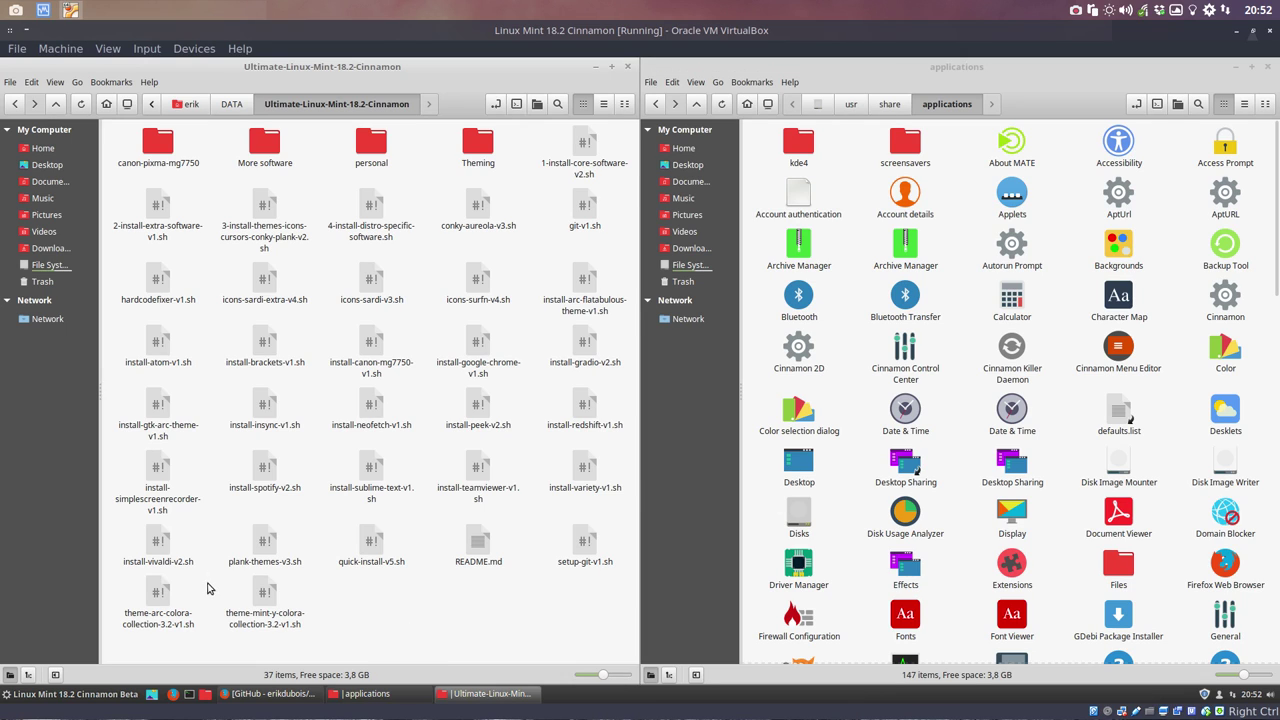
pyautogui.click(268, 548)
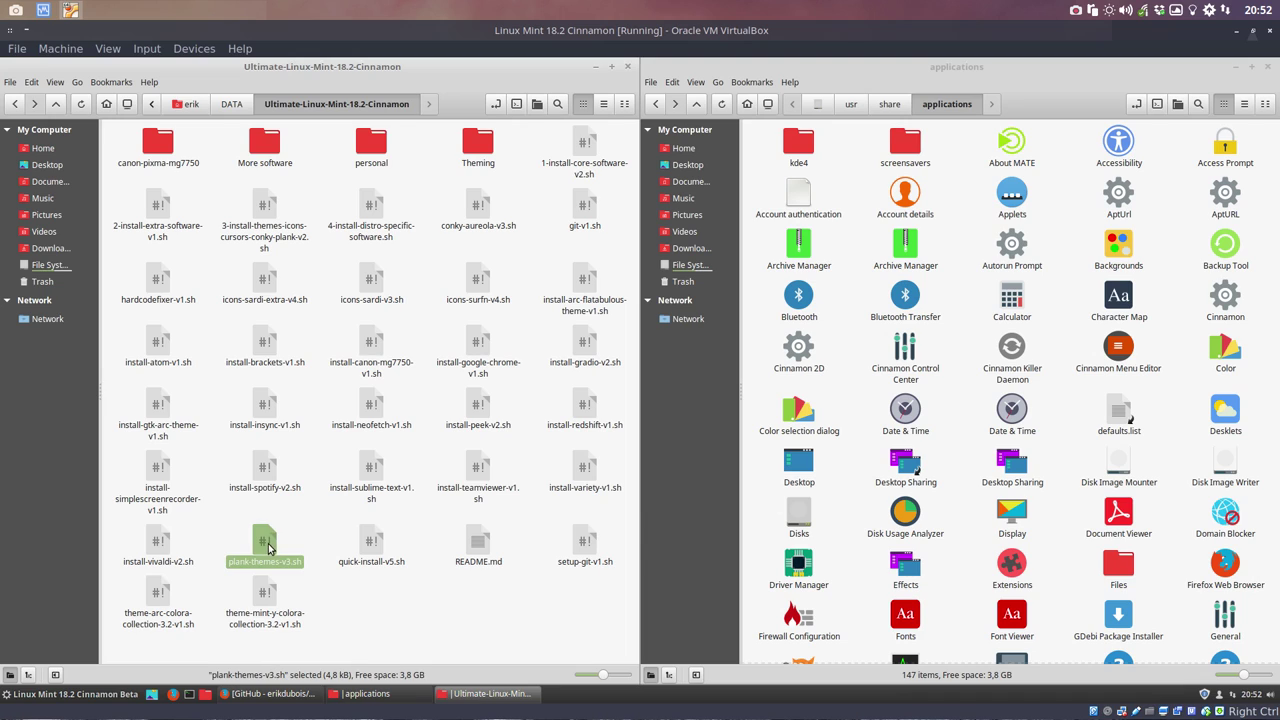
pyautogui.click(372, 599)
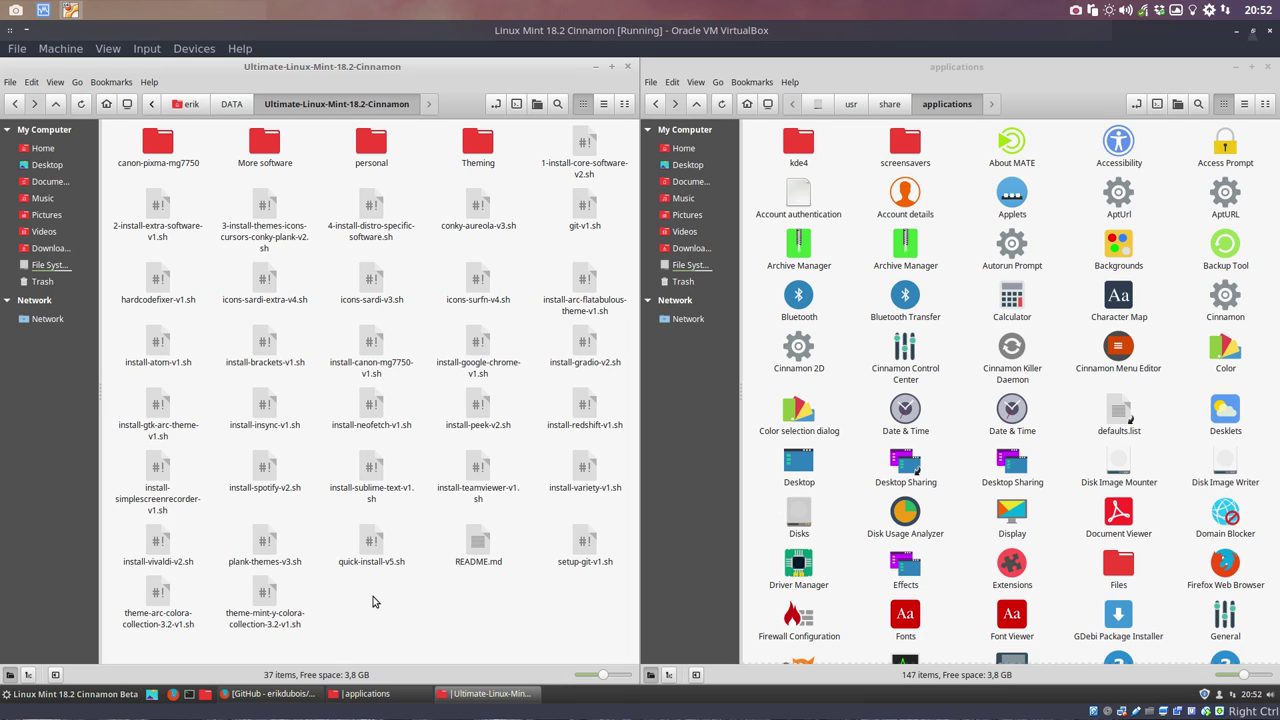
pyautogui.moveTo(137, 646); pyautogui.dragTo(316, 578)
pyautogui.click(400, 616)
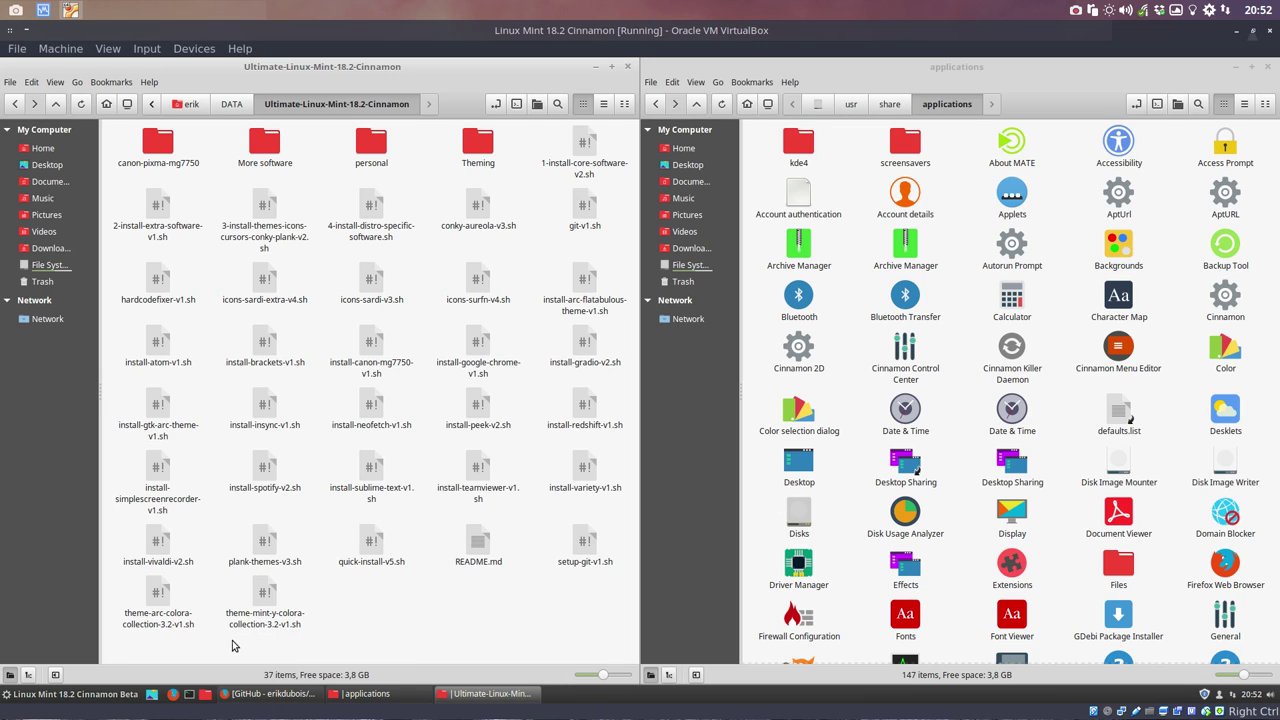
pyautogui.click(44, 694)
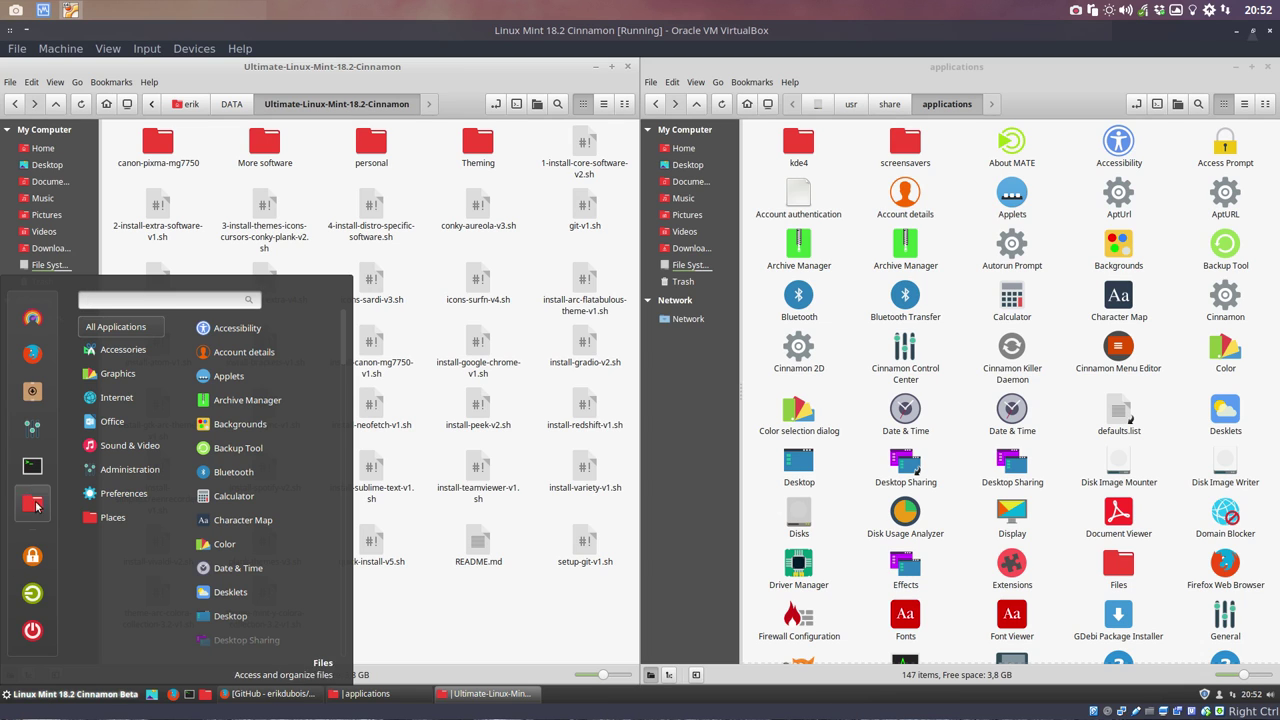
# Step: Choose Mint-Y-Dark for window borders, controls and desktop in Themes, then close it
pyautogui.click(40, 332)
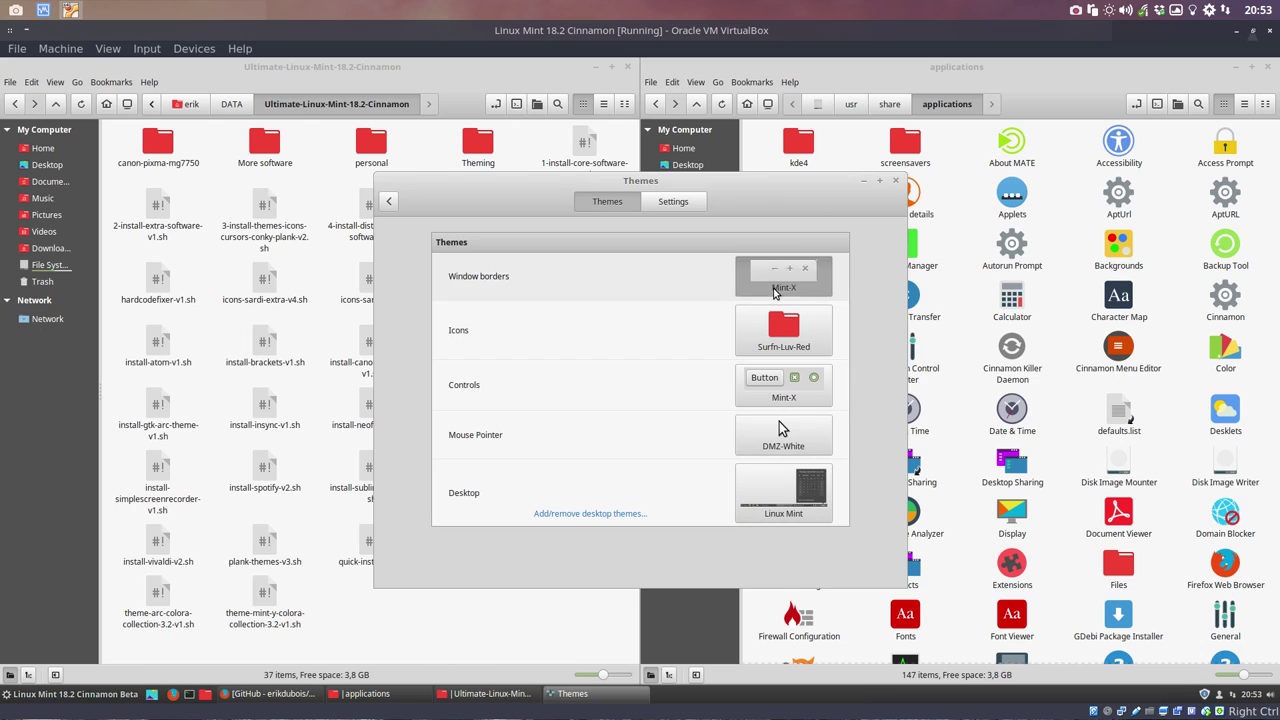
pyautogui.click(783, 276)
pyautogui.click(985, 372)
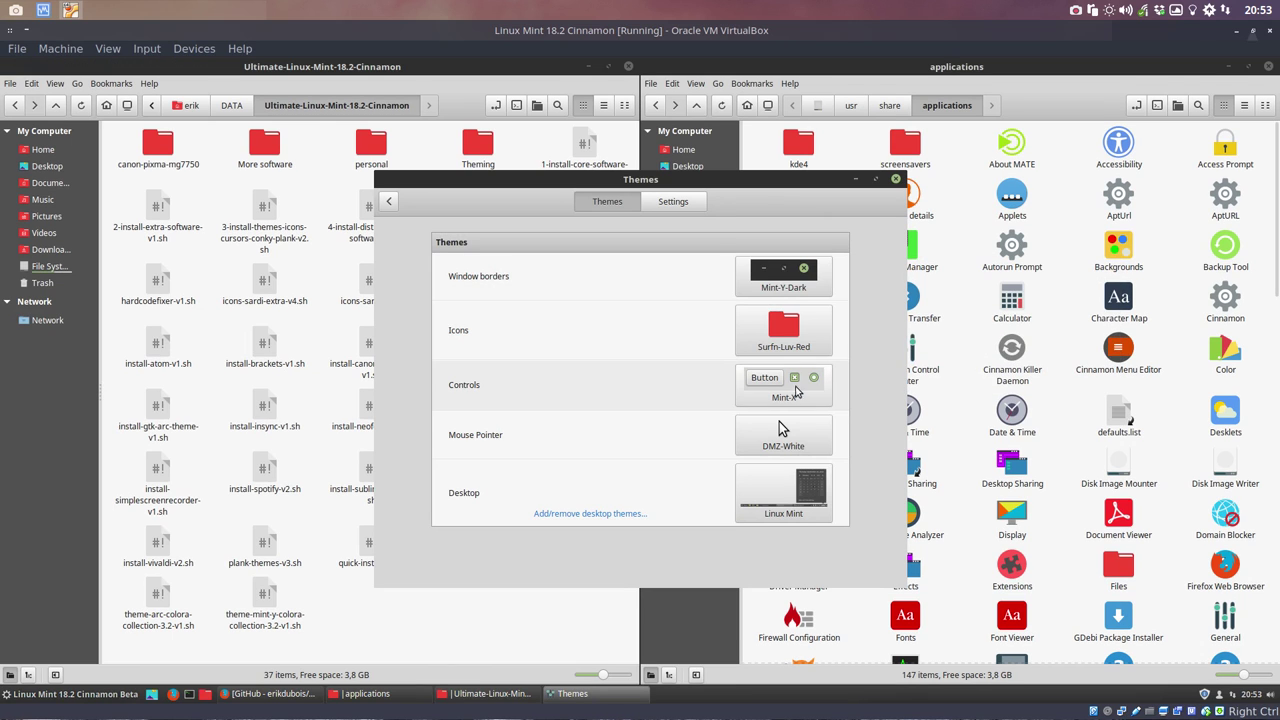
pyautogui.click(784, 390)
pyautogui.click(1020, 442)
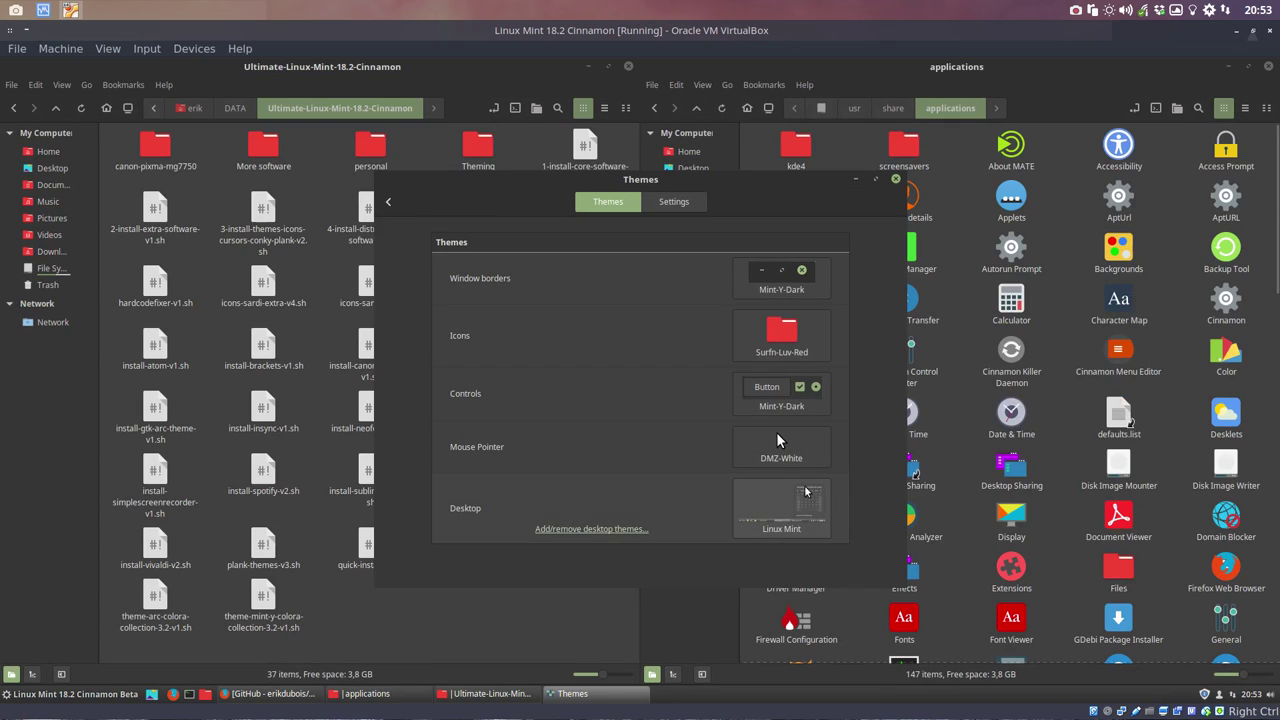
pyautogui.click(783, 490)
pyautogui.click(980, 514)
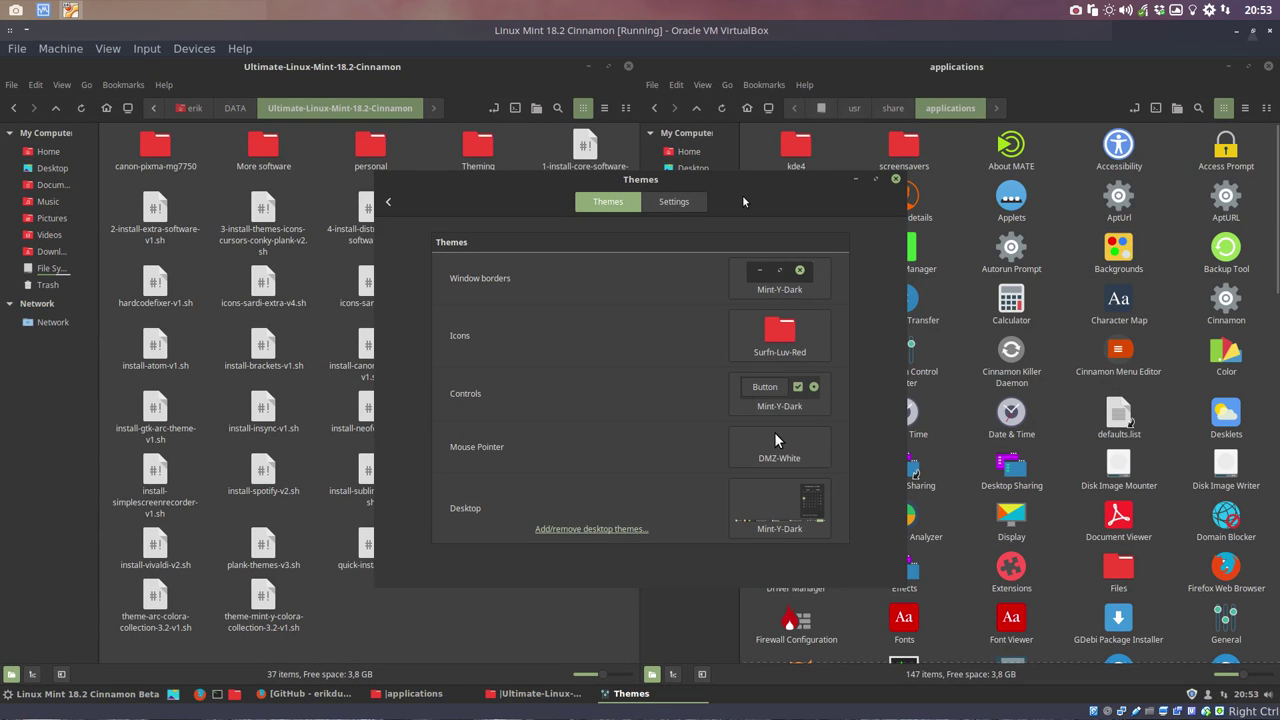
pyautogui.moveTo(733, 182); pyautogui.dragTo(797, 173)
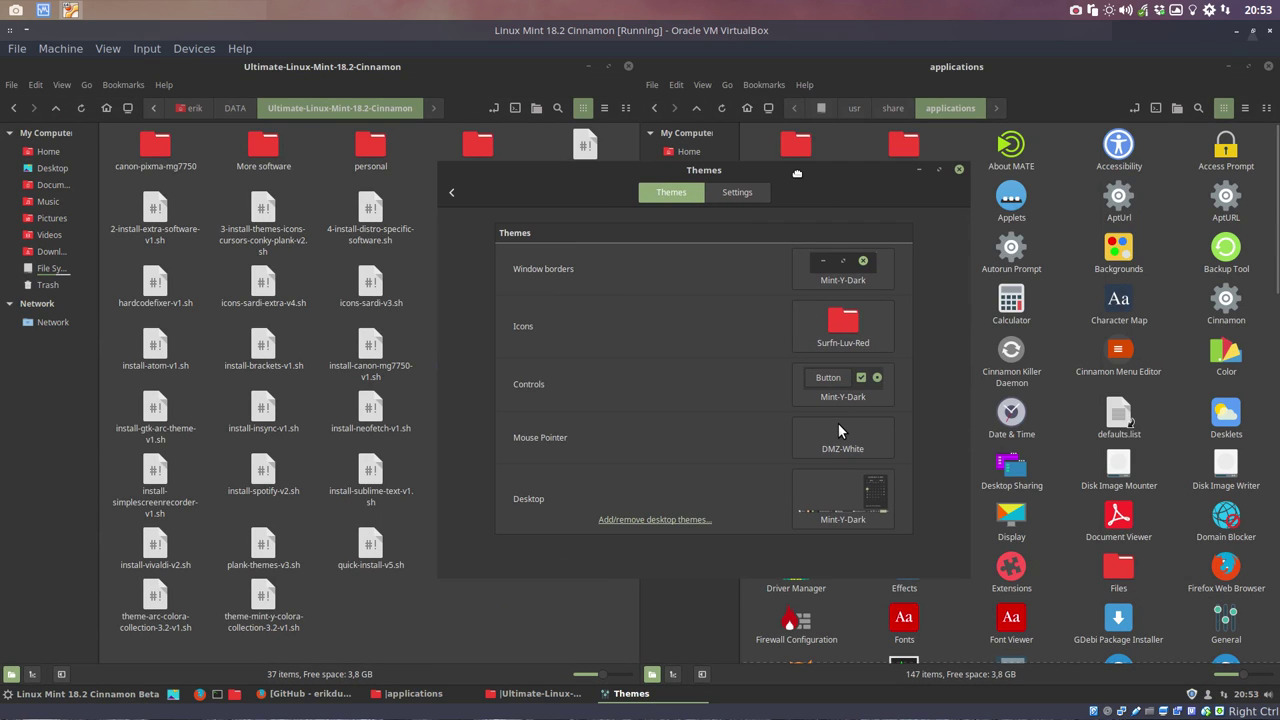
pyautogui.click(849, 403)
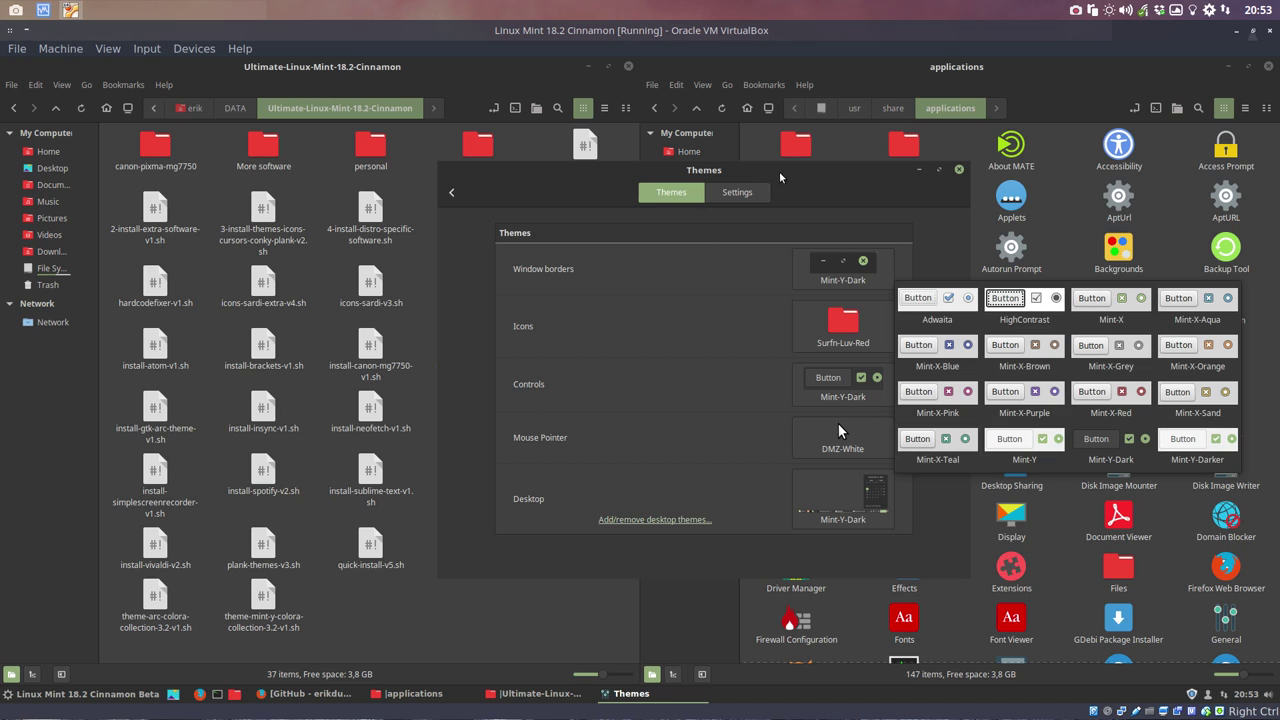
pyautogui.click(805, 189)
pyautogui.click(959, 170)
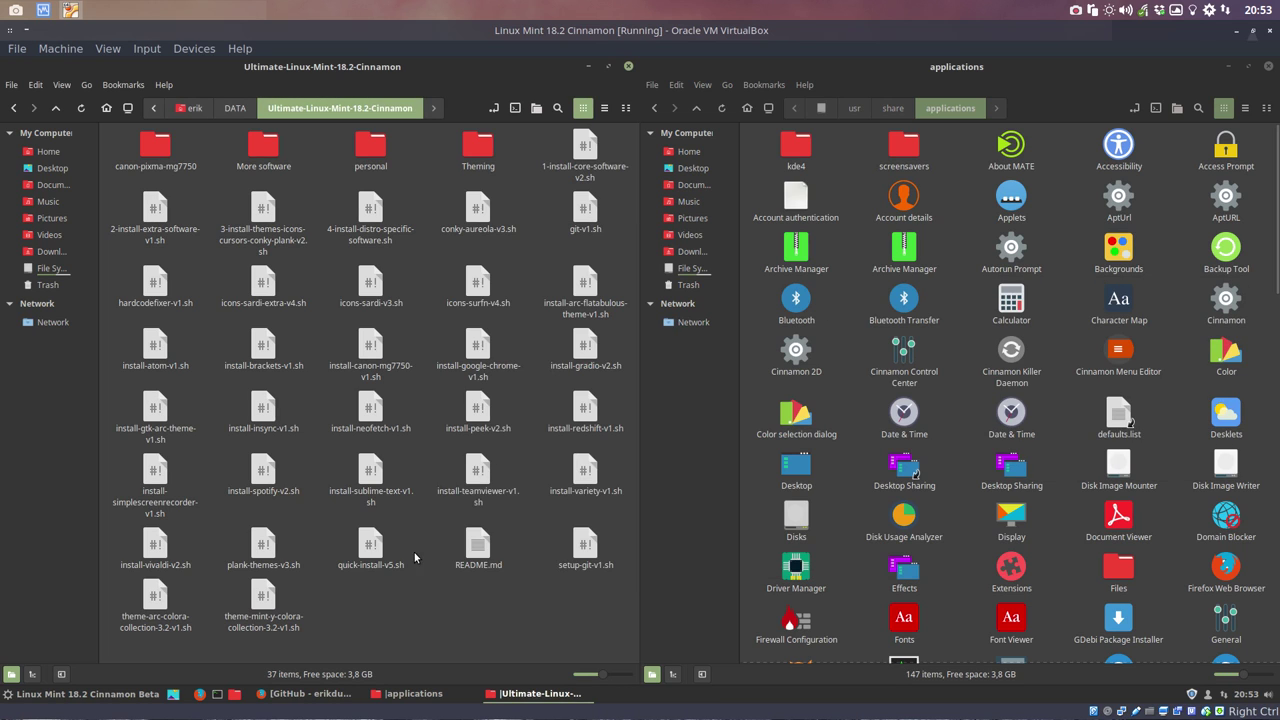
# Step: Run theme-arc-colora-collection-3.2-v1.sh in a terminal opened from the scripts folder
pyautogui.rightClick(403, 588)
pyautogui.click(405, 468)
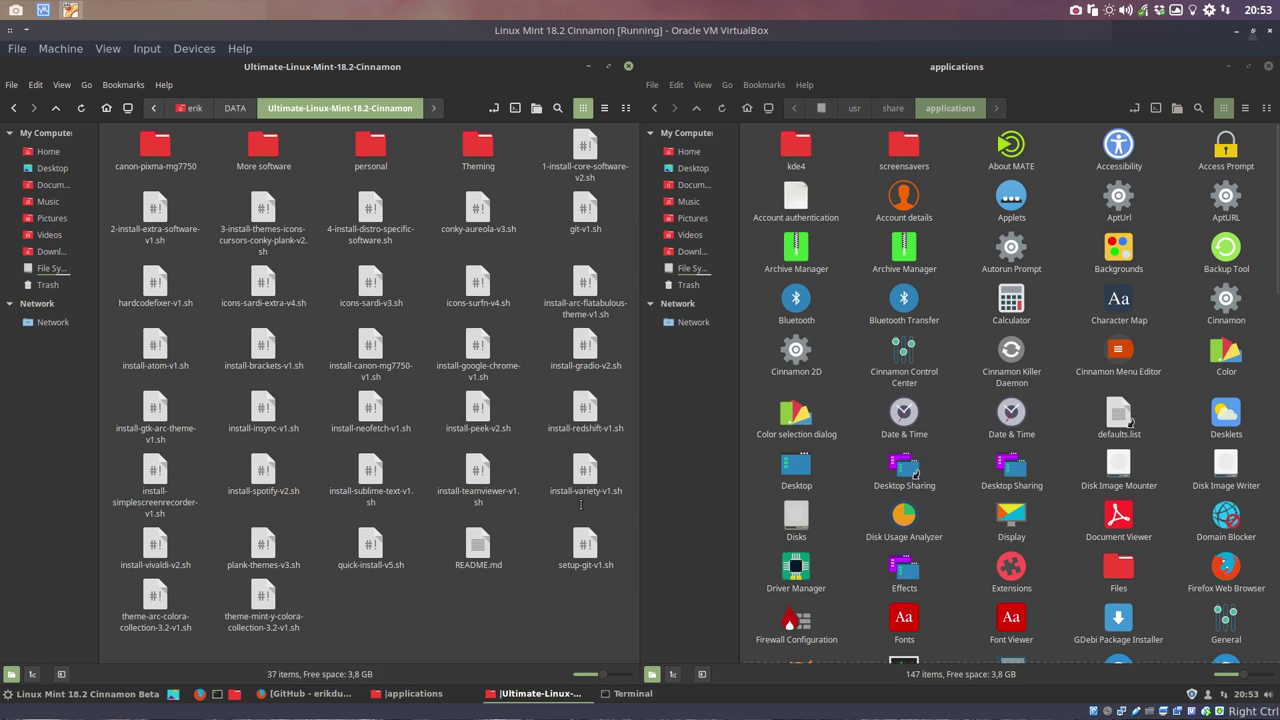
pyautogui.write('./ty')
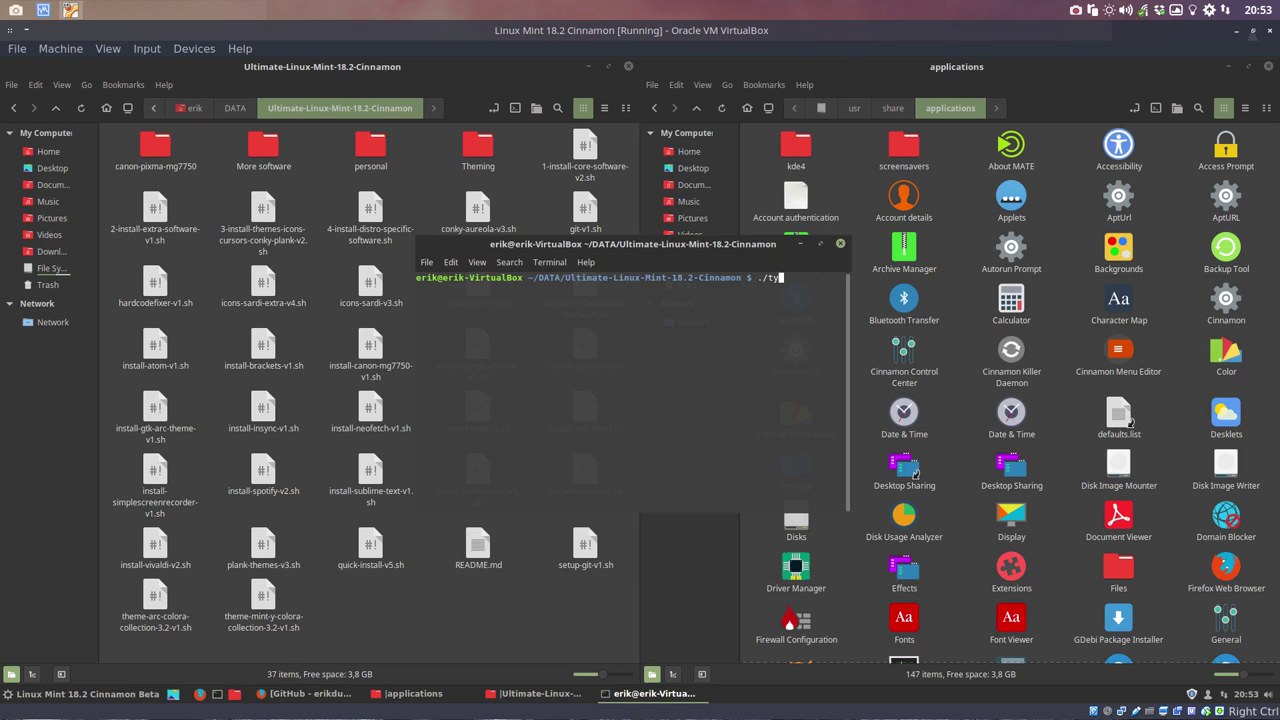
pyautogui.write('h')
pyautogui.write('he')
pyautogui.write('me-ar')
pyautogui.press('Tab')
pyautogui.press('Return')
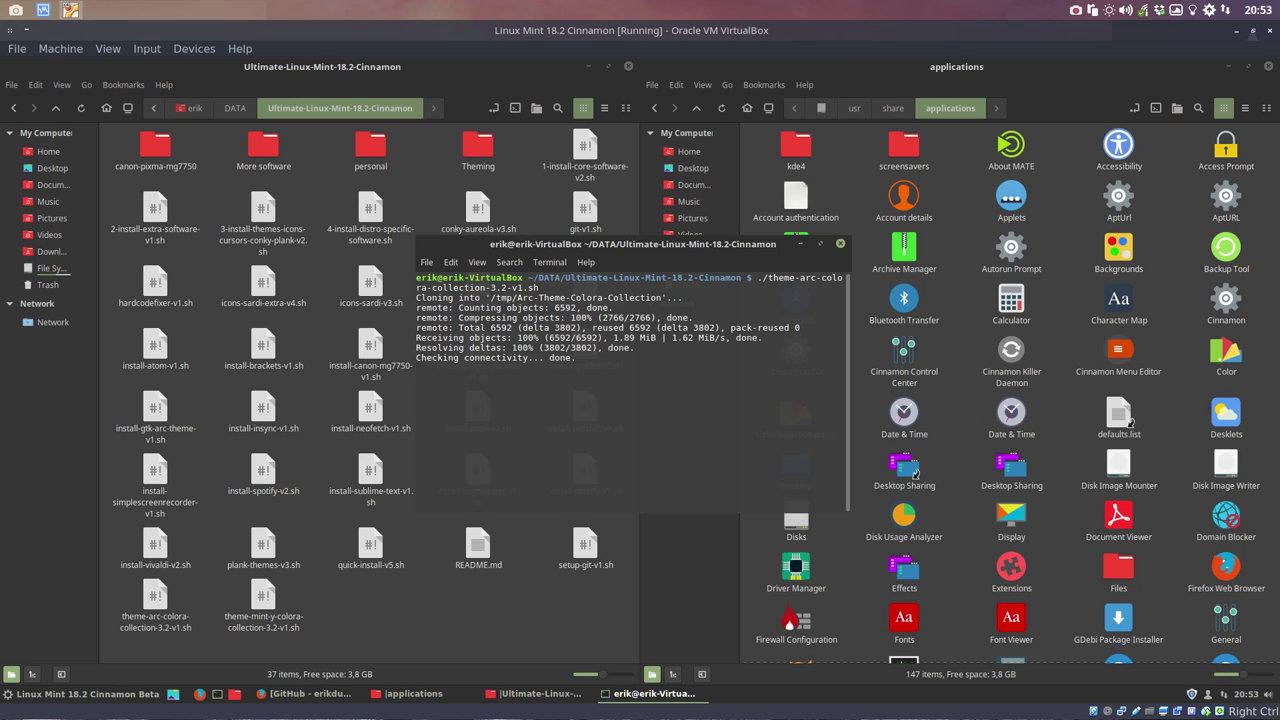
pyautogui.click(588, 632)
pyautogui.rightClick(589, 634)
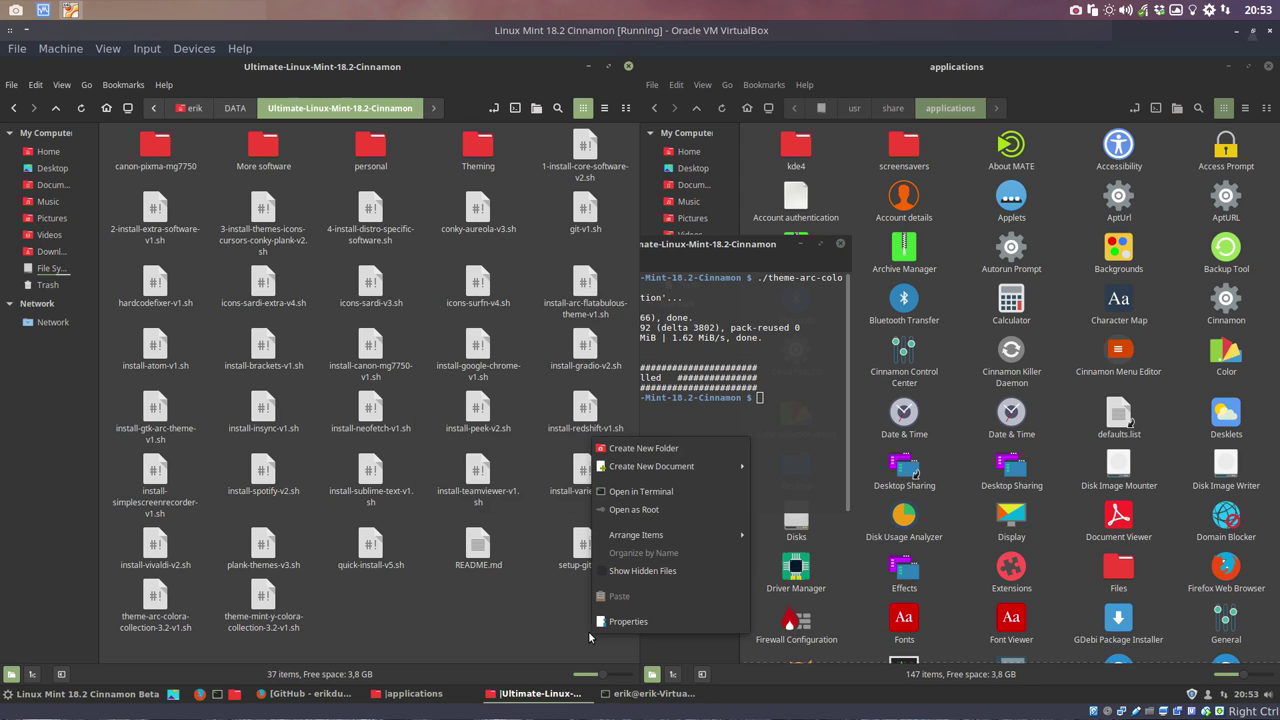
# Step: In Themes settings, set window borders and controls to Arc-Dark-Watusi
pyautogui.click(53, 692)
pyautogui.click(53, 692)
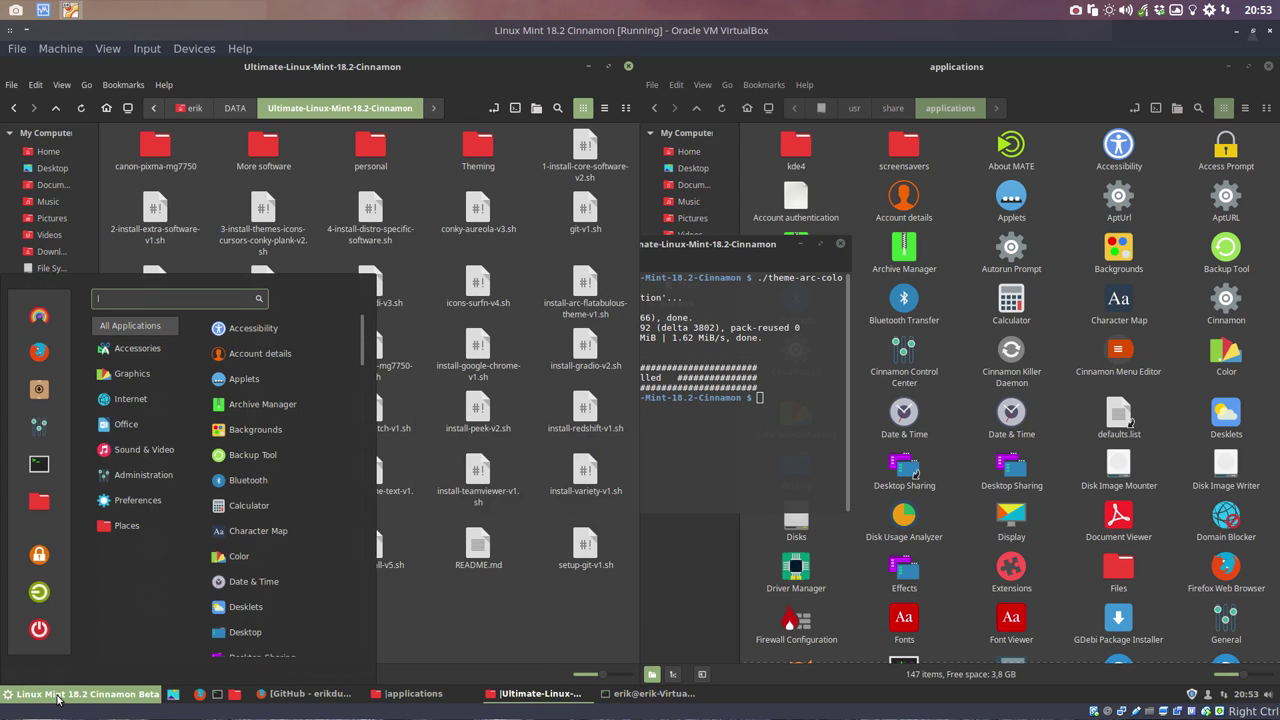
pyautogui.click(39, 316)
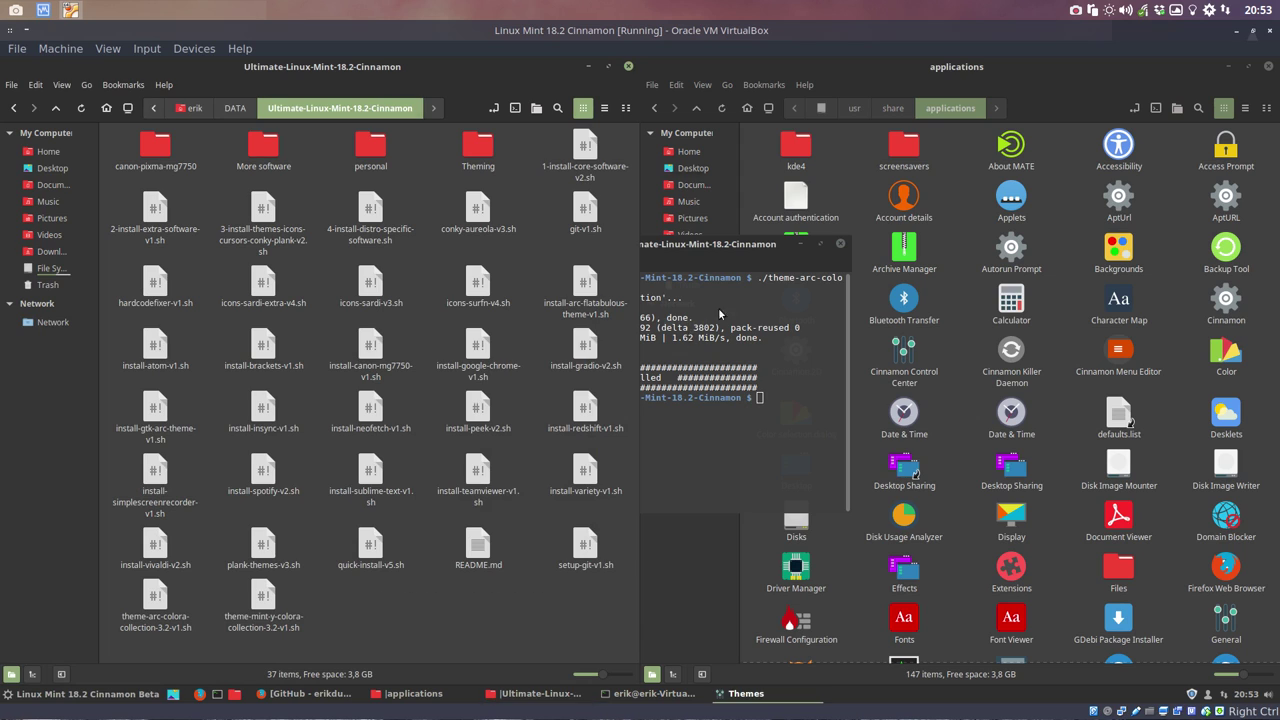
pyautogui.click(783, 290)
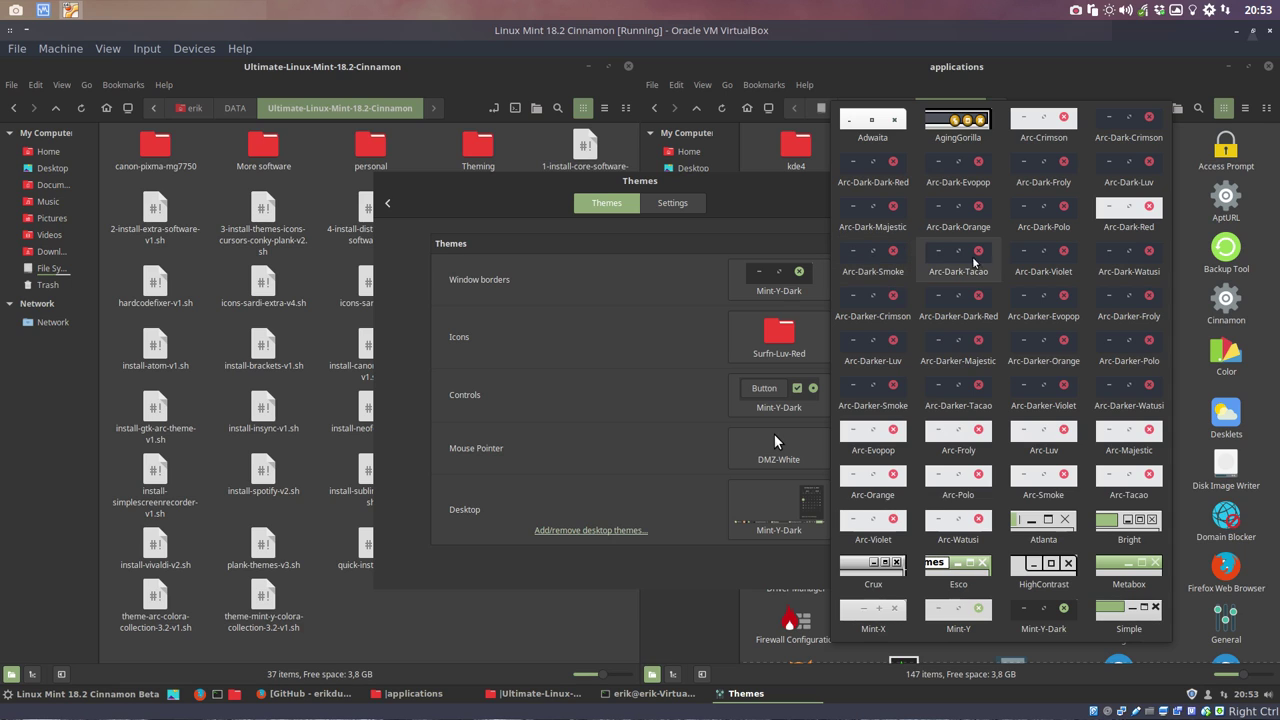
pyautogui.click(1124, 266)
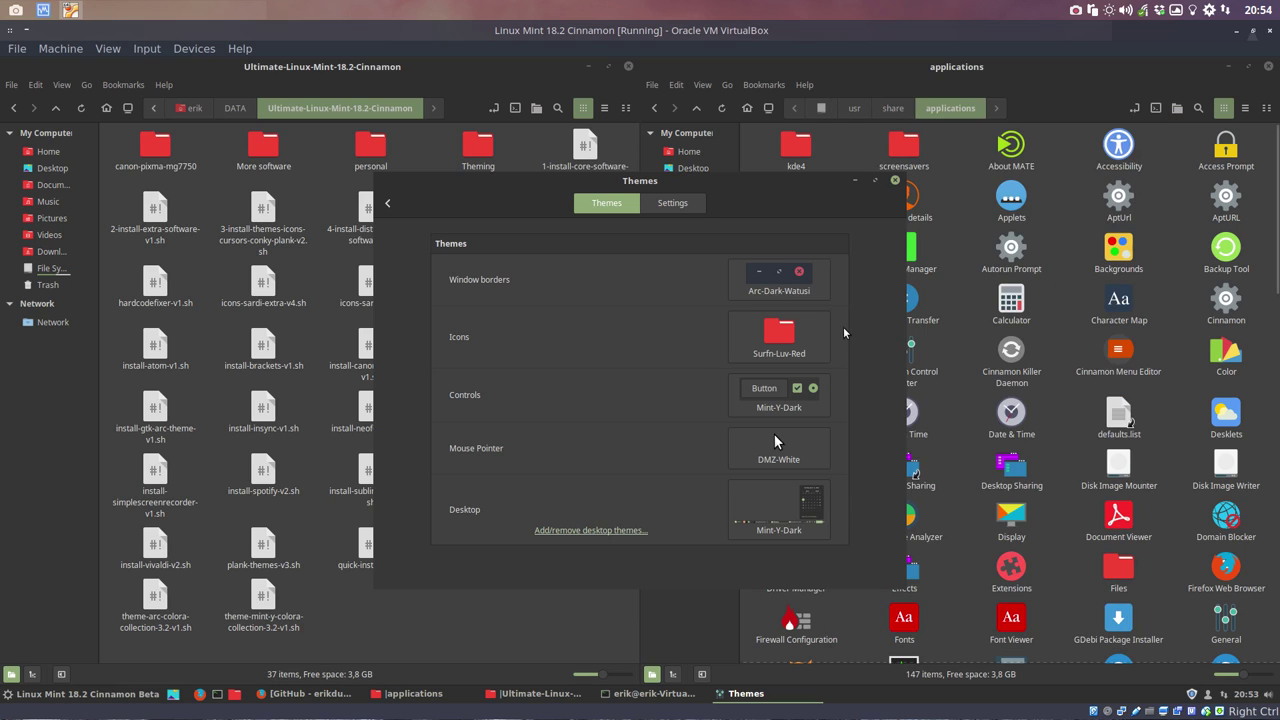
pyautogui.click(788, 398)
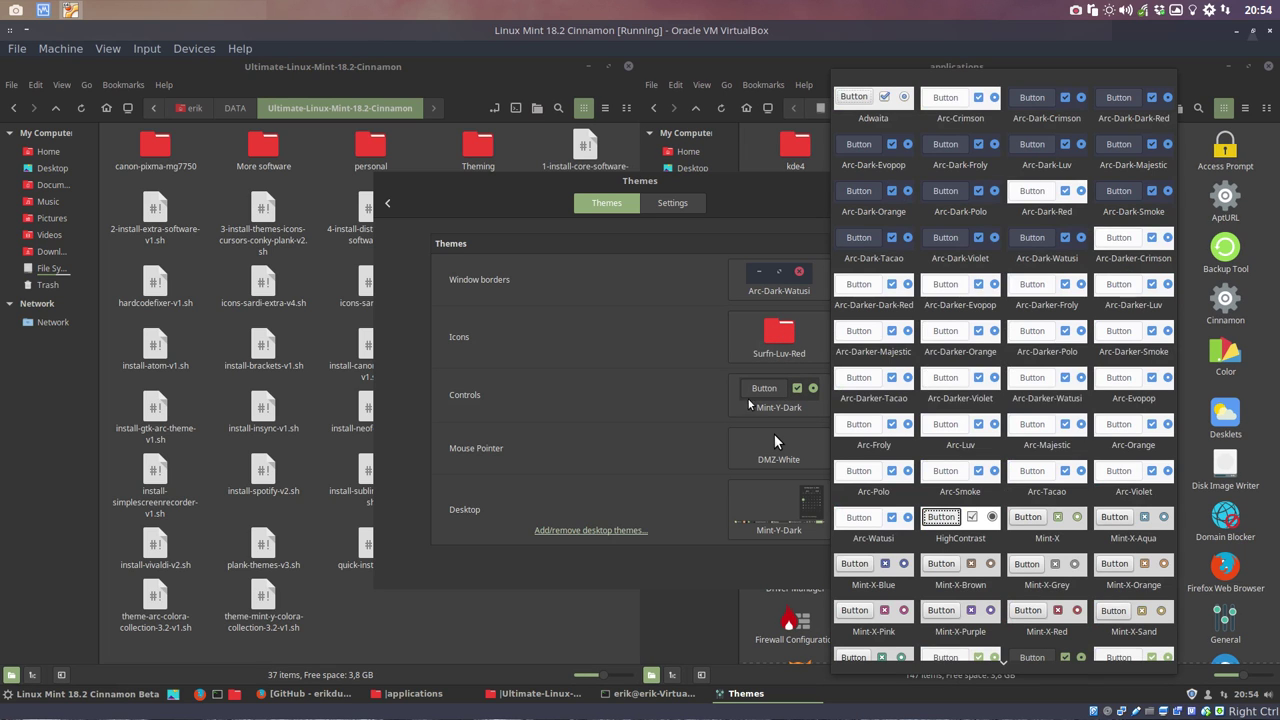
pyautogui.click(1046, 250)
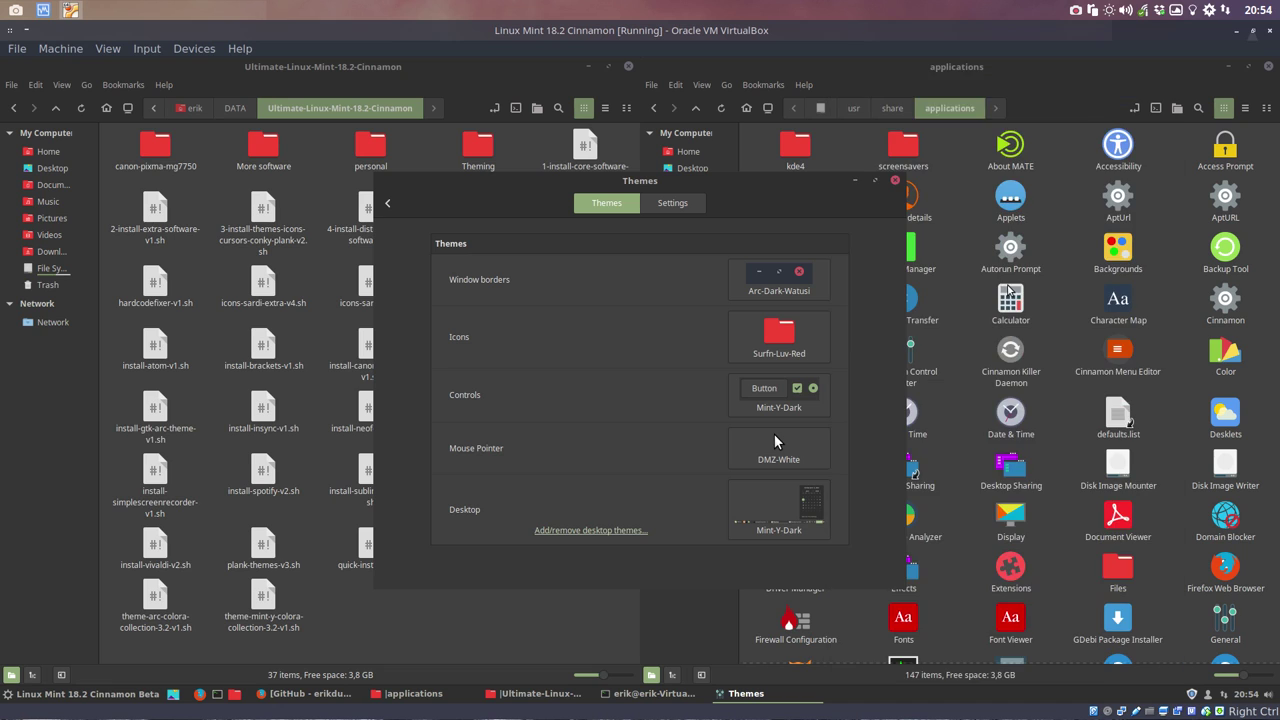
# Step: Set the icon theme to Sardi-Flat and the desktop theme to Arc-Dark-Watusi
pyautogui.click(779, 337)
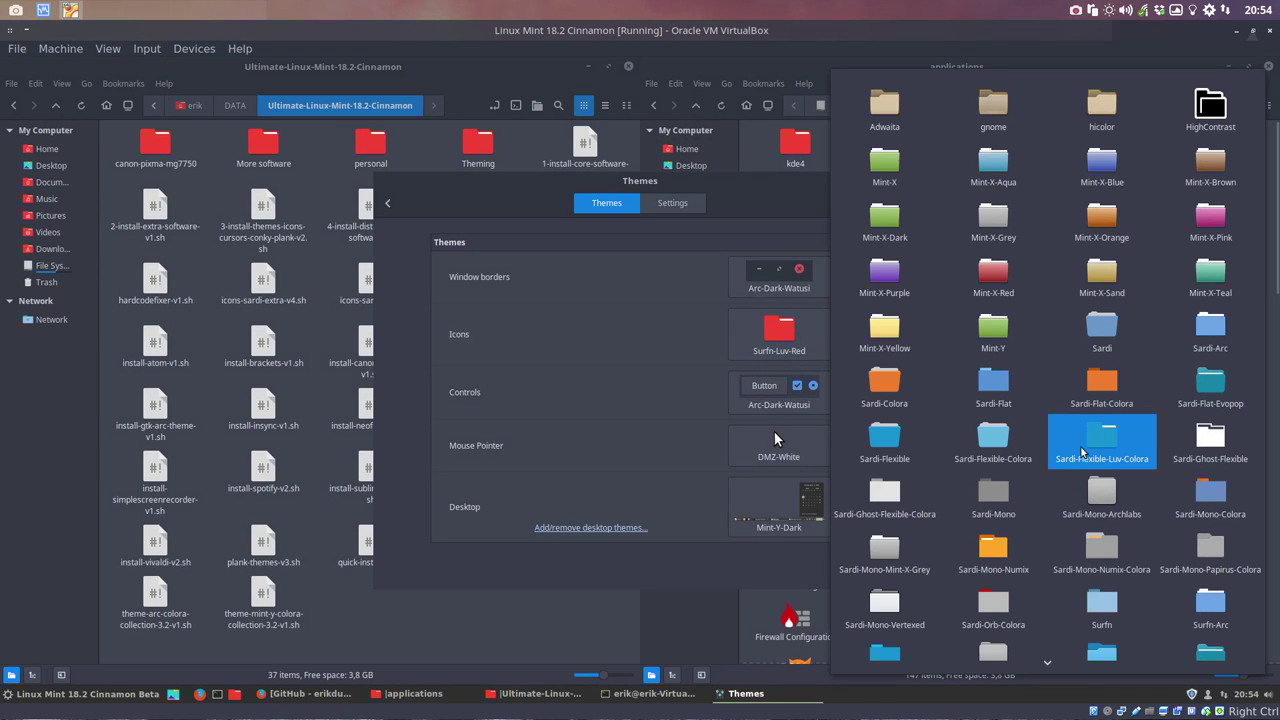
pyautogui.scroll(-3, 1080, 454)
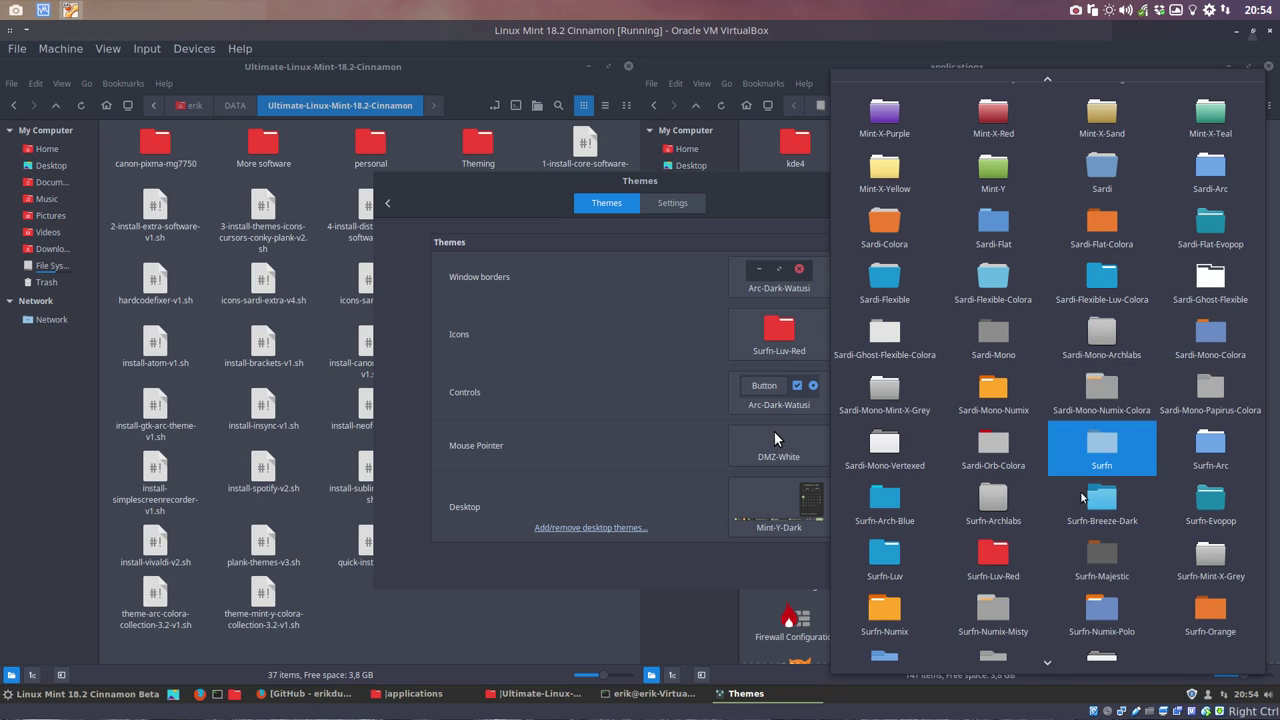
pyautogui.click(897, 556)
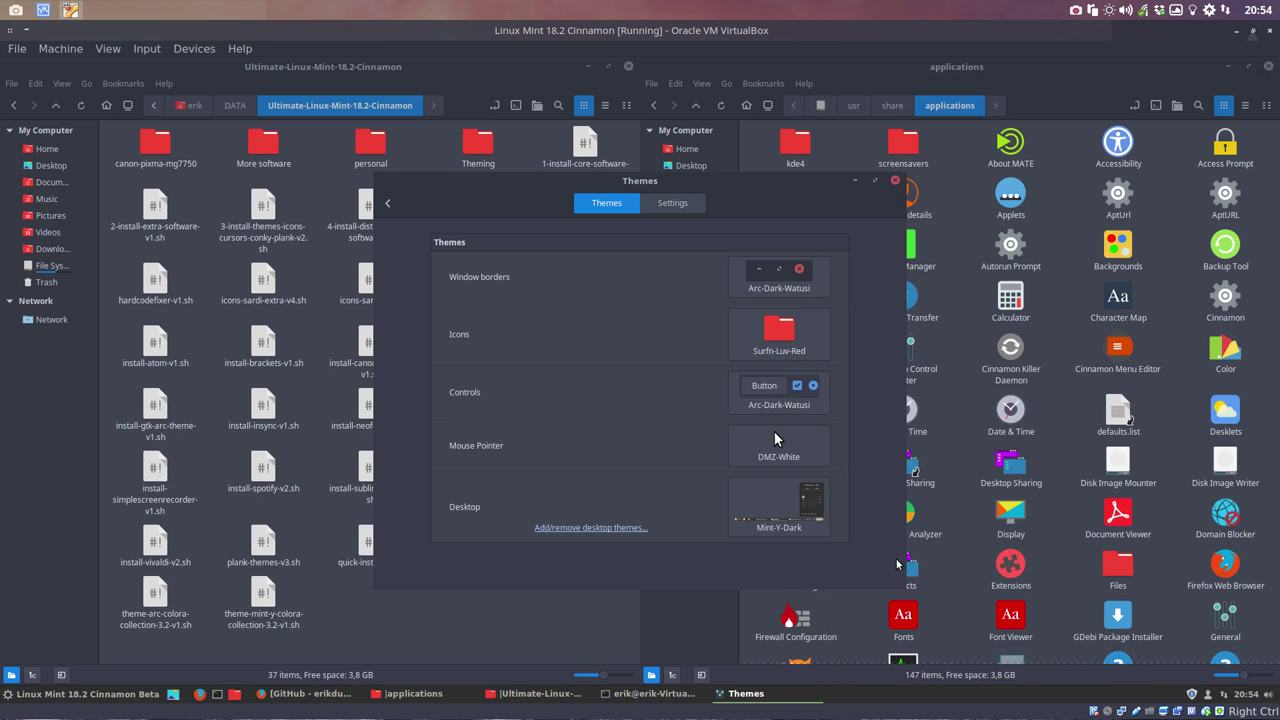
pyautogui.click(777, 323)
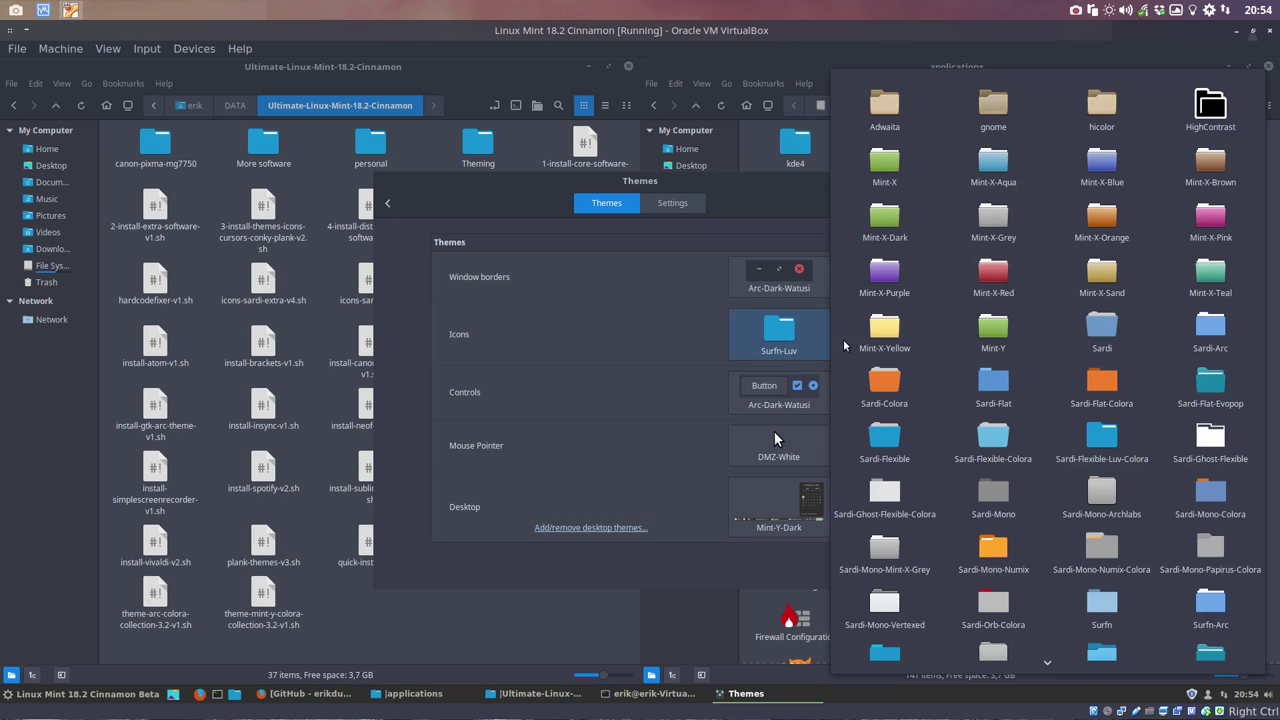
pyautogui.click(1001, 390)
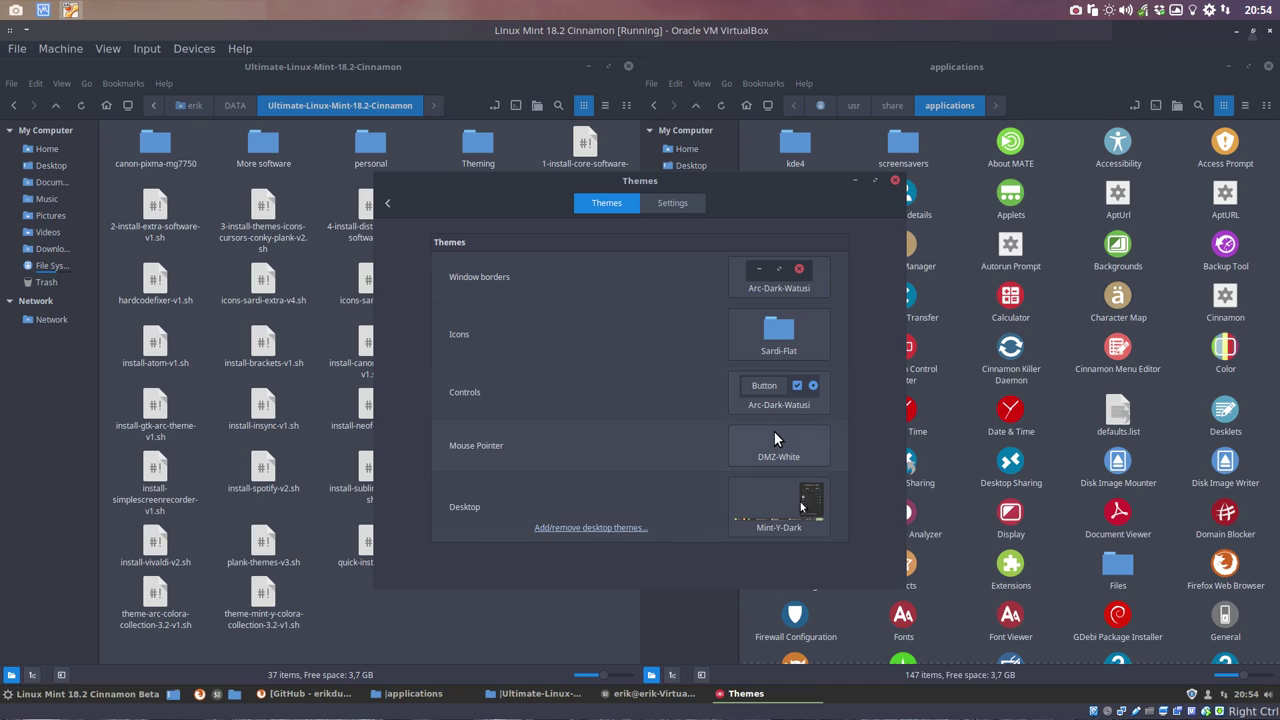
pyautogui.click(799, 510)
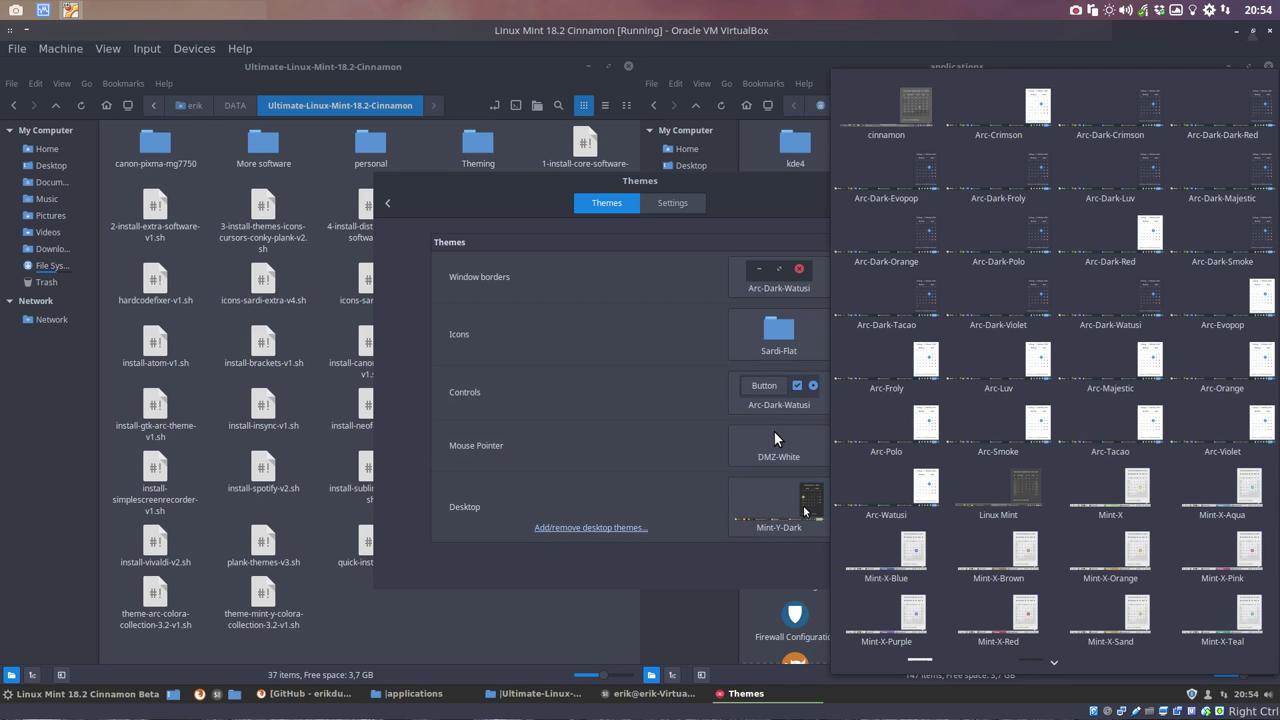
pyautogui.click(1110, 298)
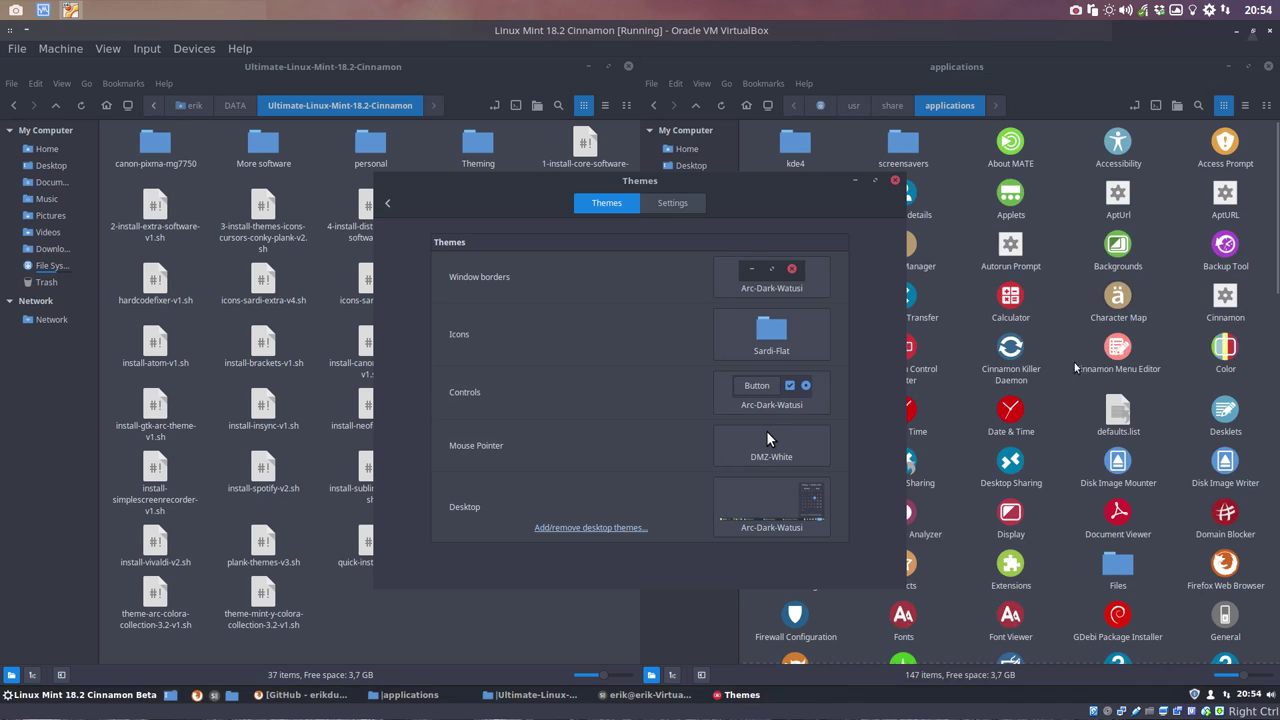
# Step: Preview the new icons in the application menu and check the miscellaneous theme options
pyautogui.click(58, 698)
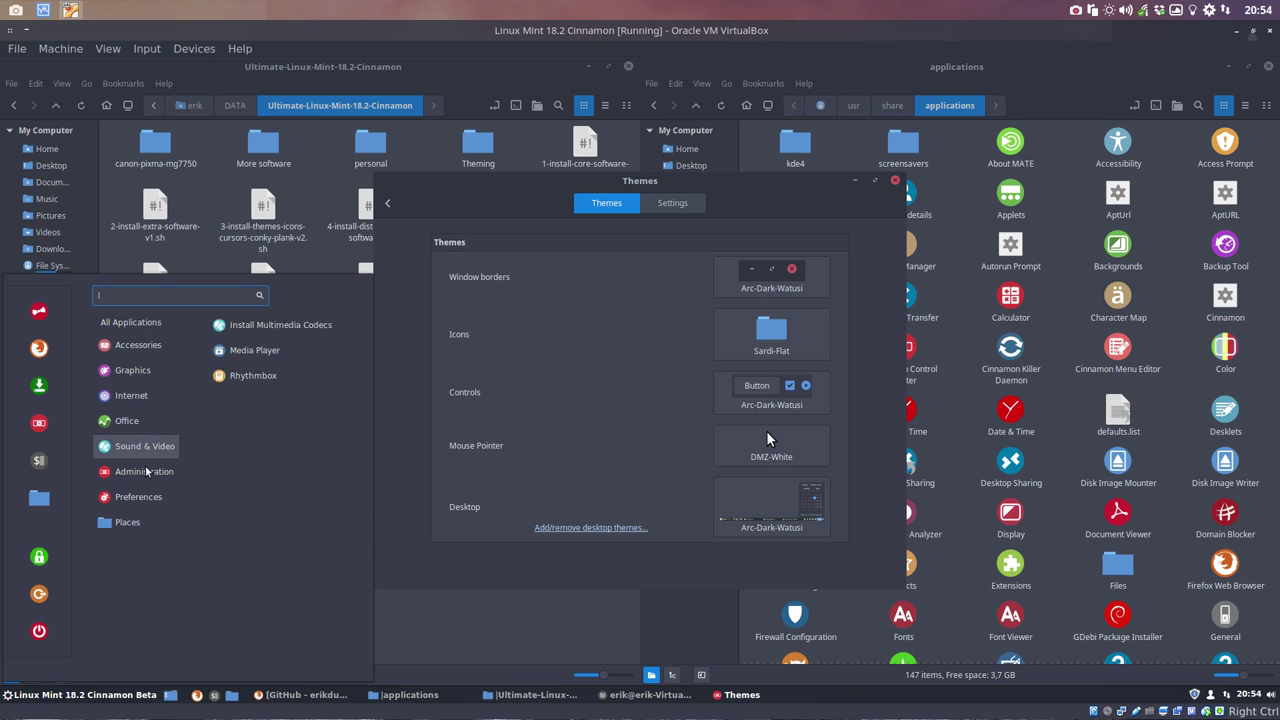
pyautogui.moveTo(149, 522)
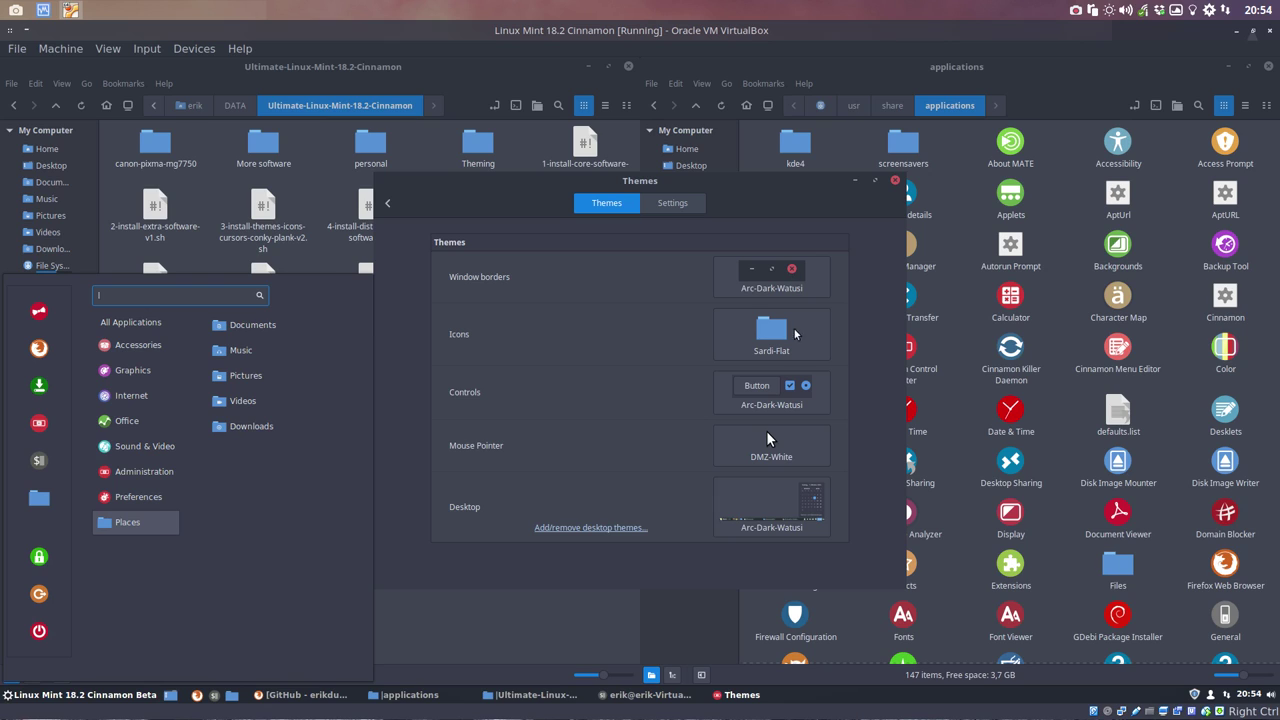
pyautogui.click(746, 189)
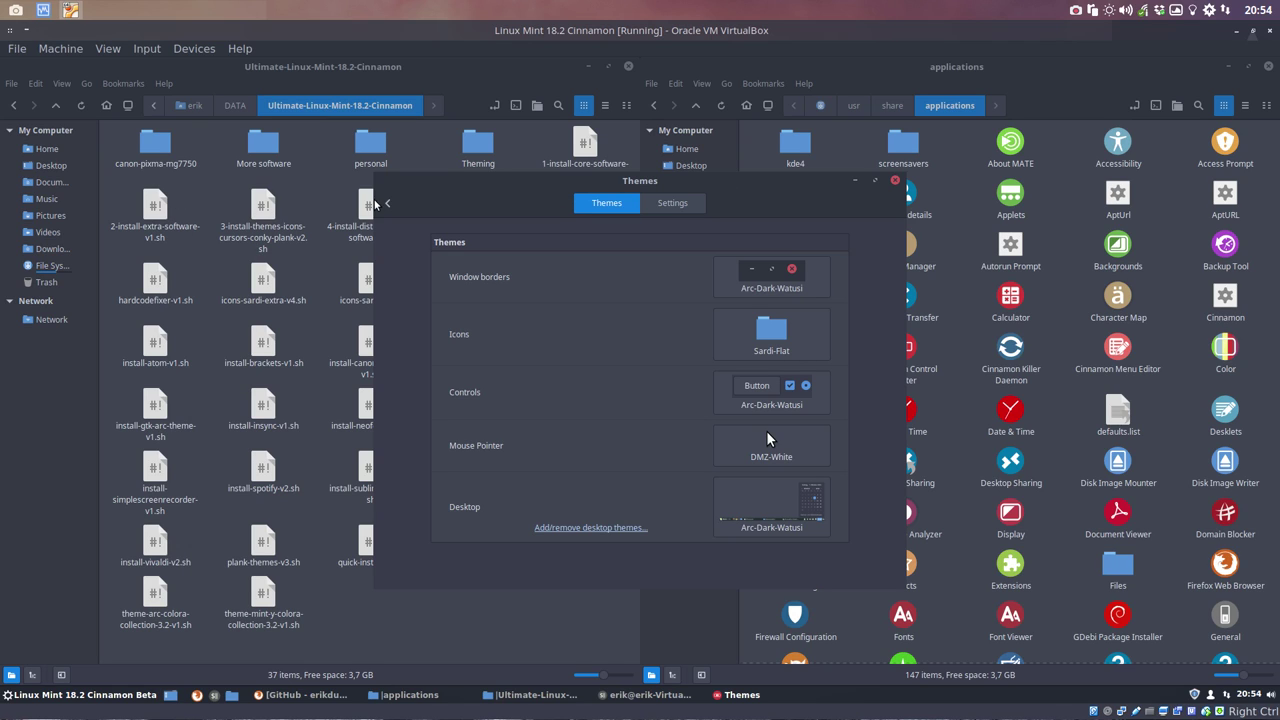
pyautogui.click(672, 203)
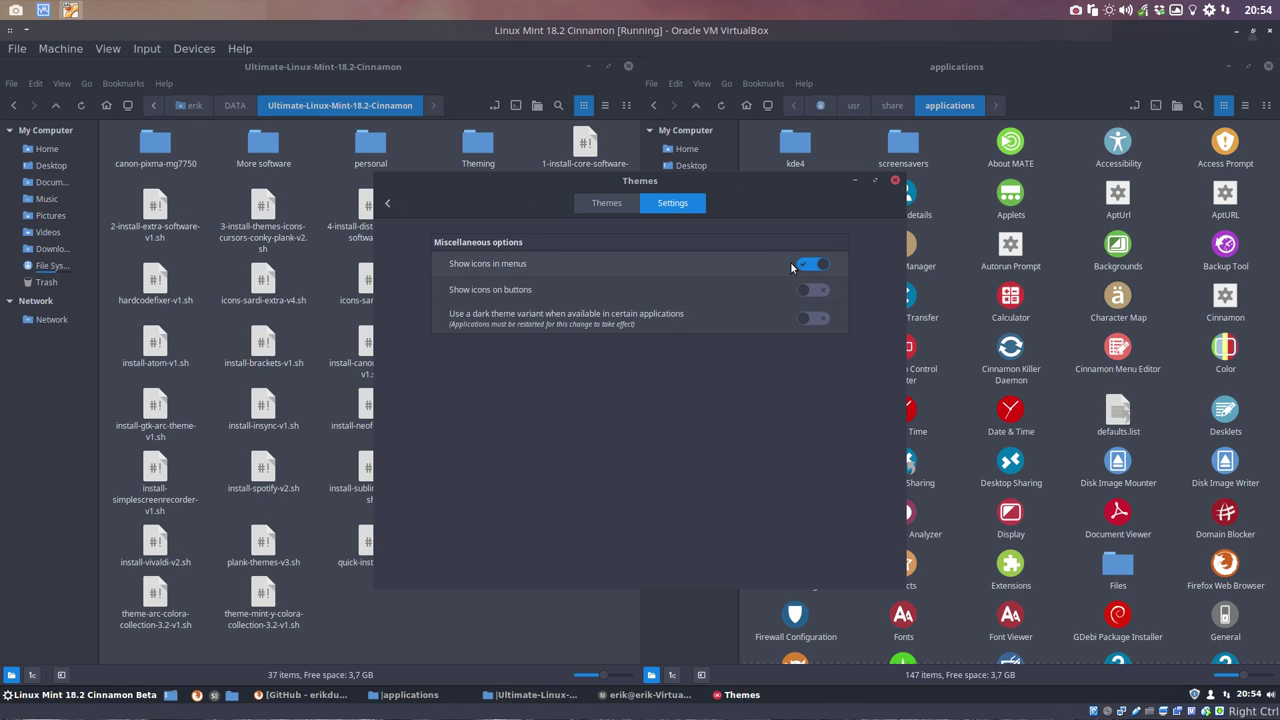
pyautogui.click(606, 208)
pyautogui.click(16, 48)
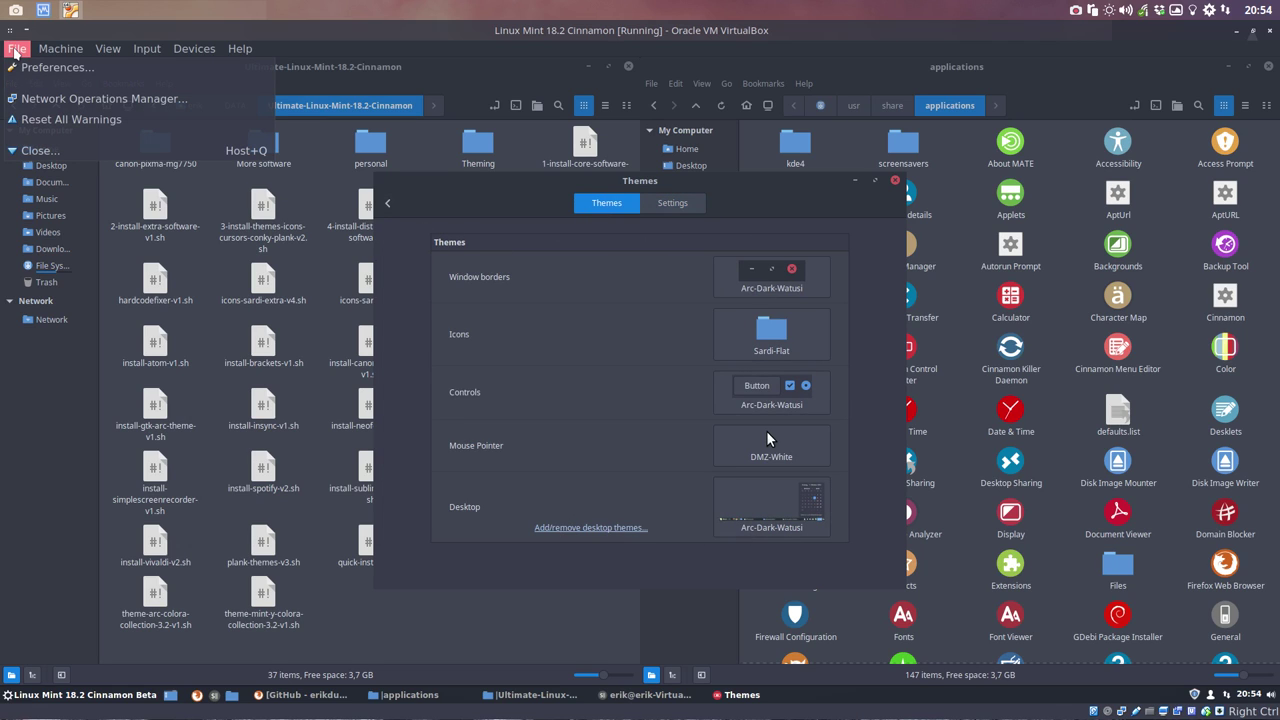
pyautogui.click(376, 42)
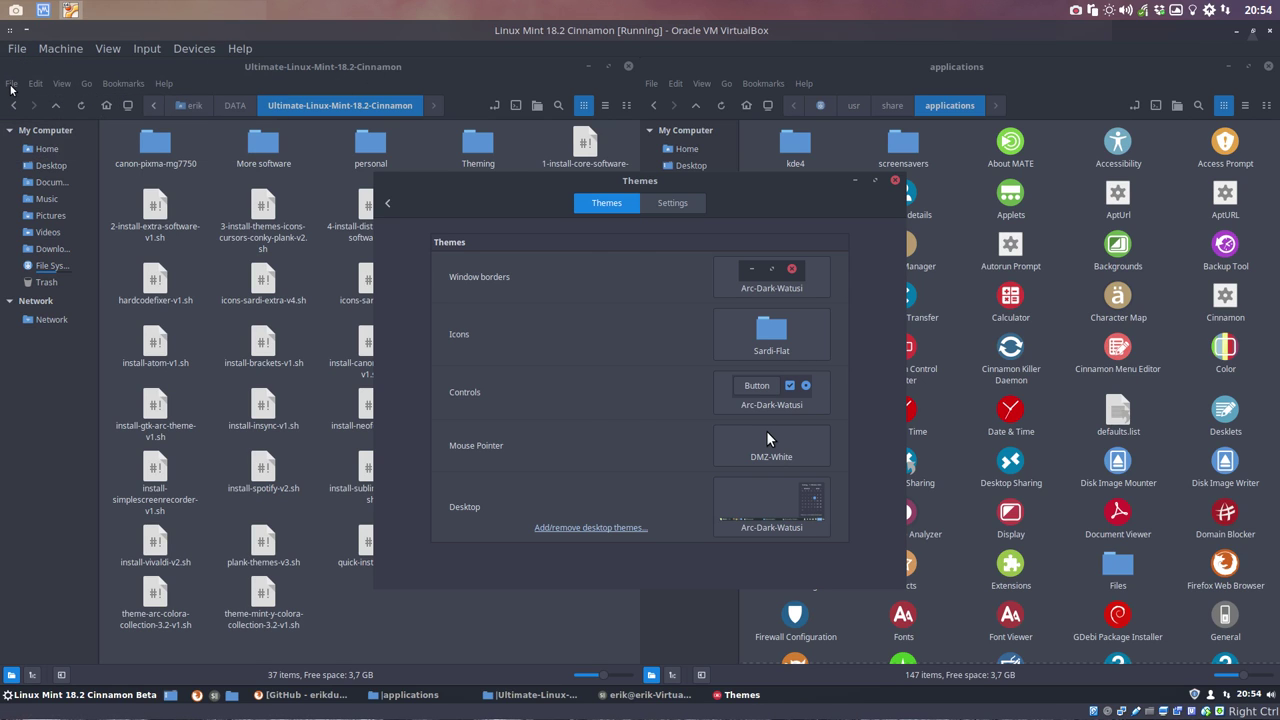
# Step: Check the new styling in the file manager's menus, then close the Themes settings
pyautogui.click(11, 84)
pyautogui.click(36, 84)
pyautogui.click(62, 84)
pyautogui.click(88, 85)
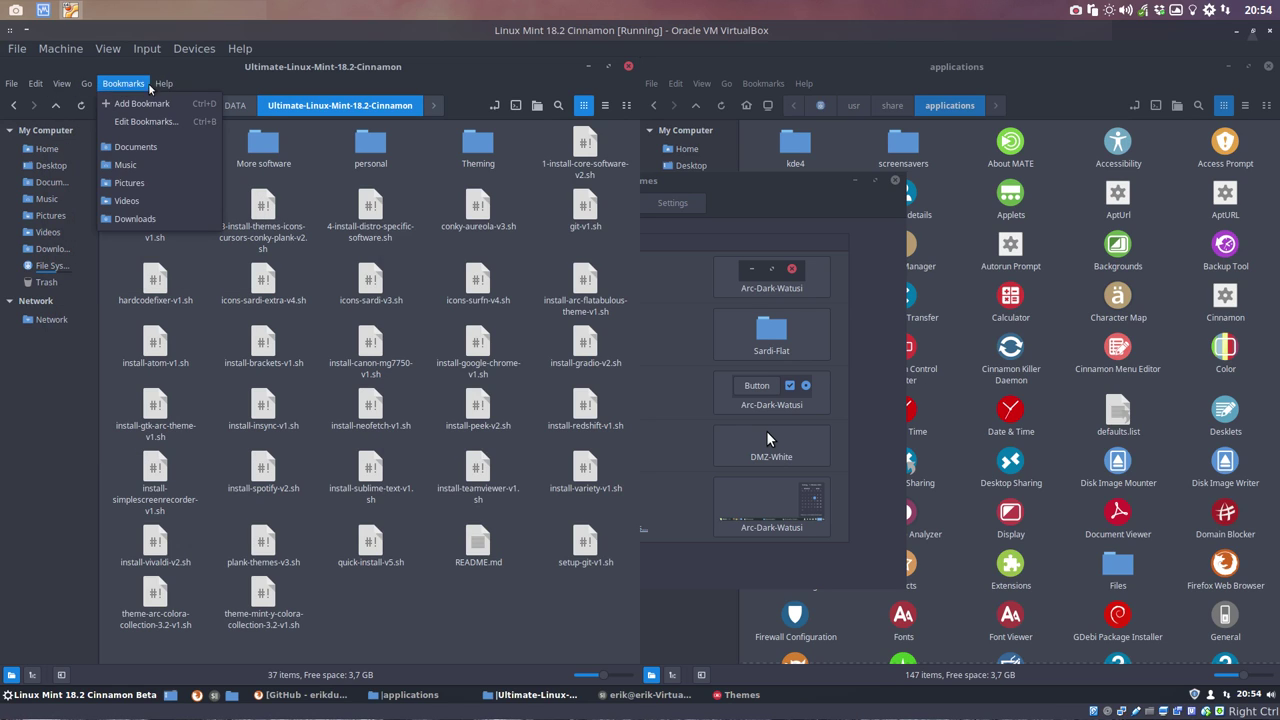
pyautogui.moveTo(163, 85)
pyautogui.click(363, 86)
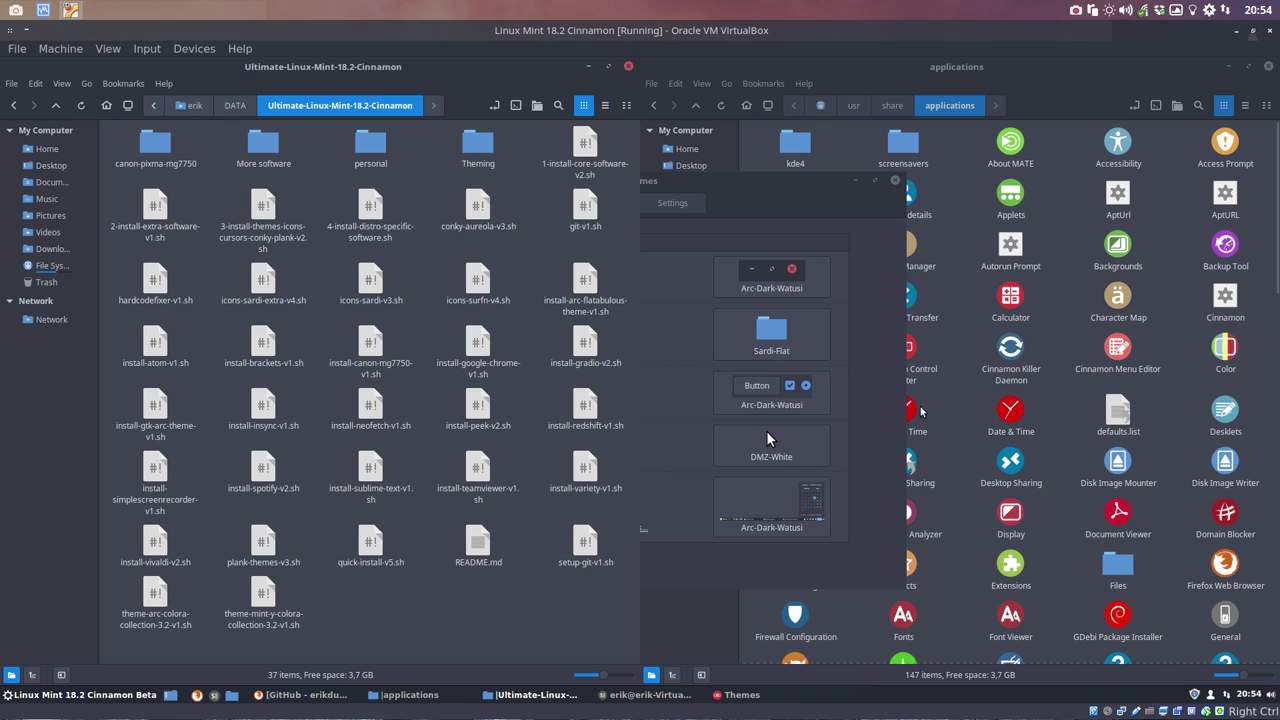
pyautogui.click(874, 300)
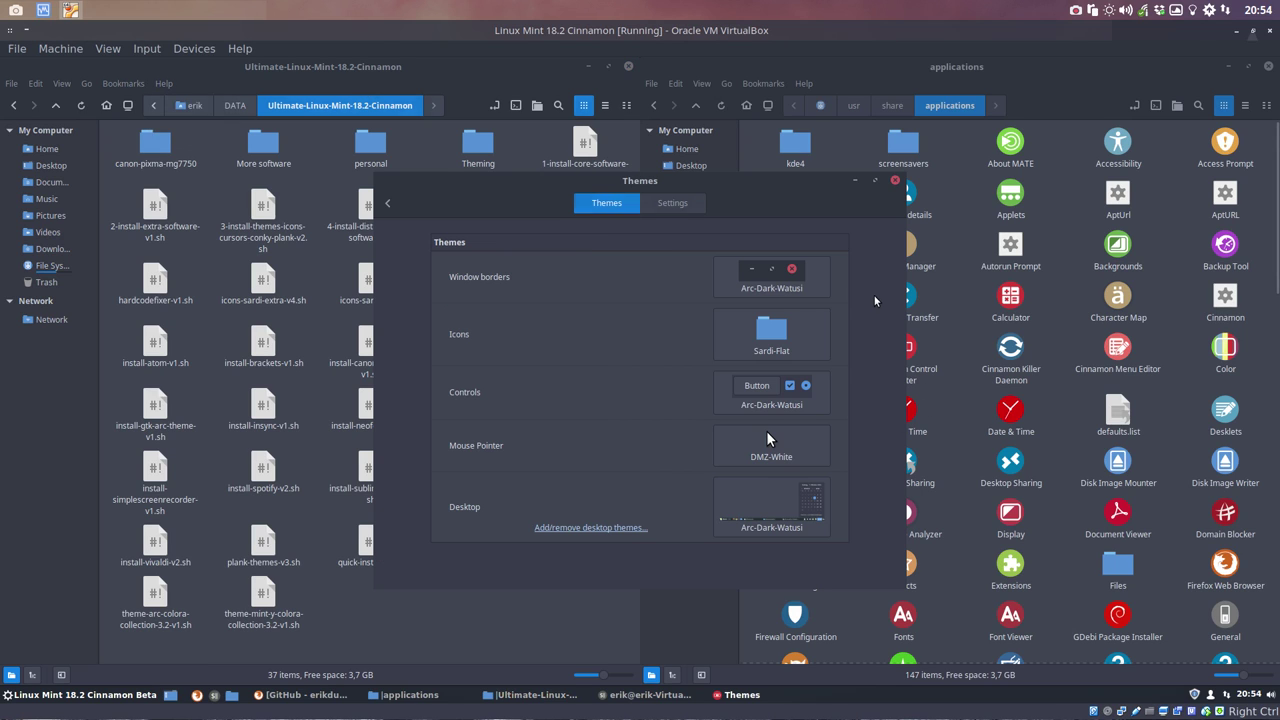
pyautogui.click(895, 180)
pyautogui.click(713, 405)
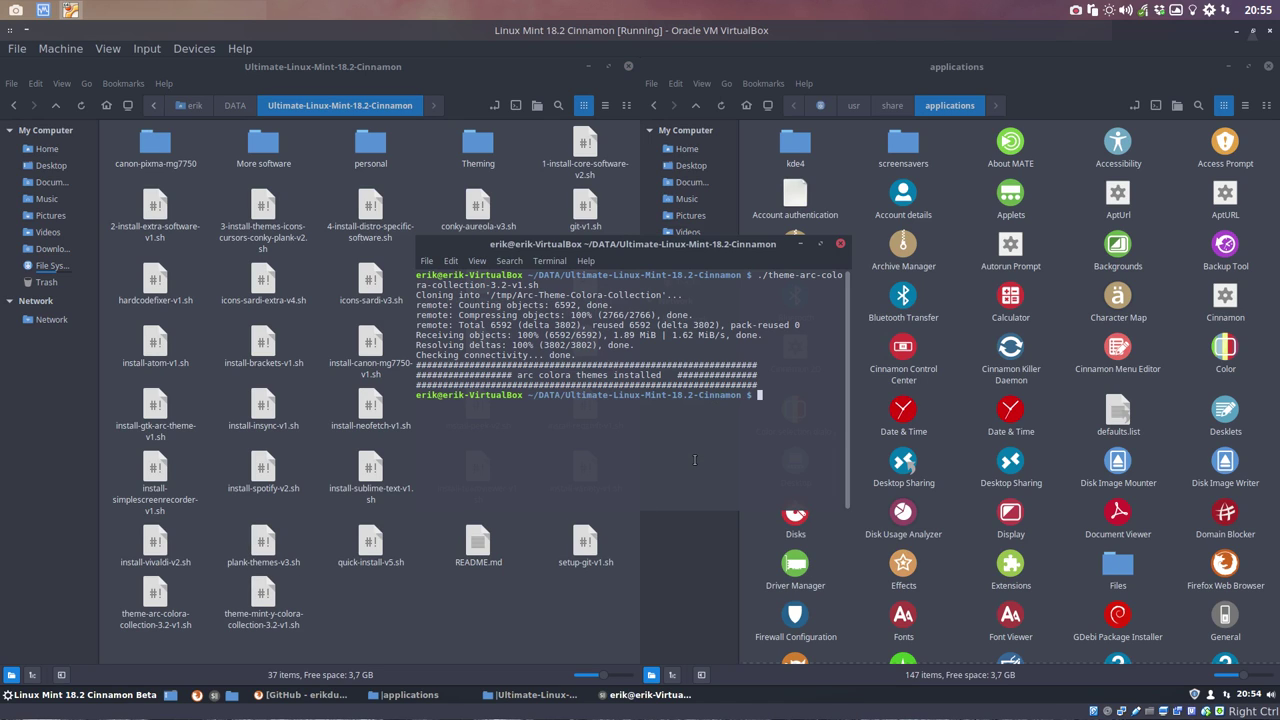
# Step: Run theme-mint-y-colora-collection-3.2-v1.sh until it reports 'mint-y-themes installed', then close the terminal
pyautogui.write('./theme-mi')
pyautogui.press('Tab')
pyautogui.press('Return')
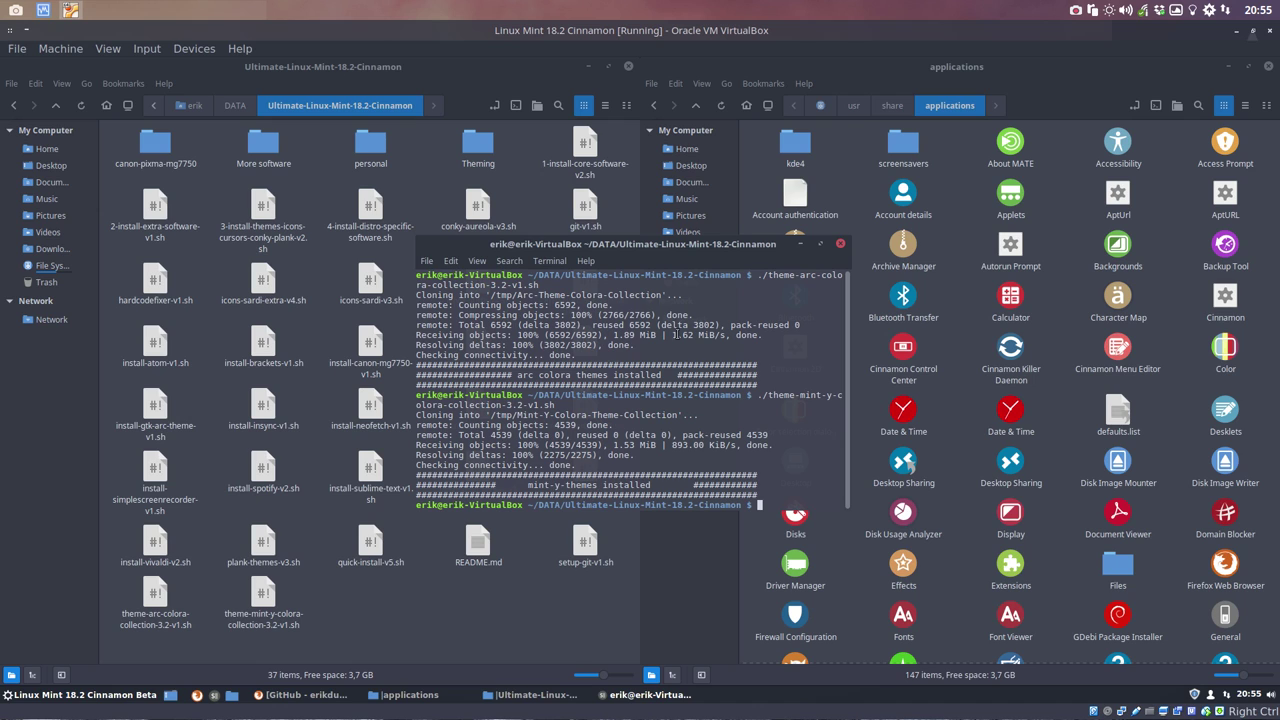
pyautogui.moveTo(680, 246); pyautogui.dragTo(614, 283)
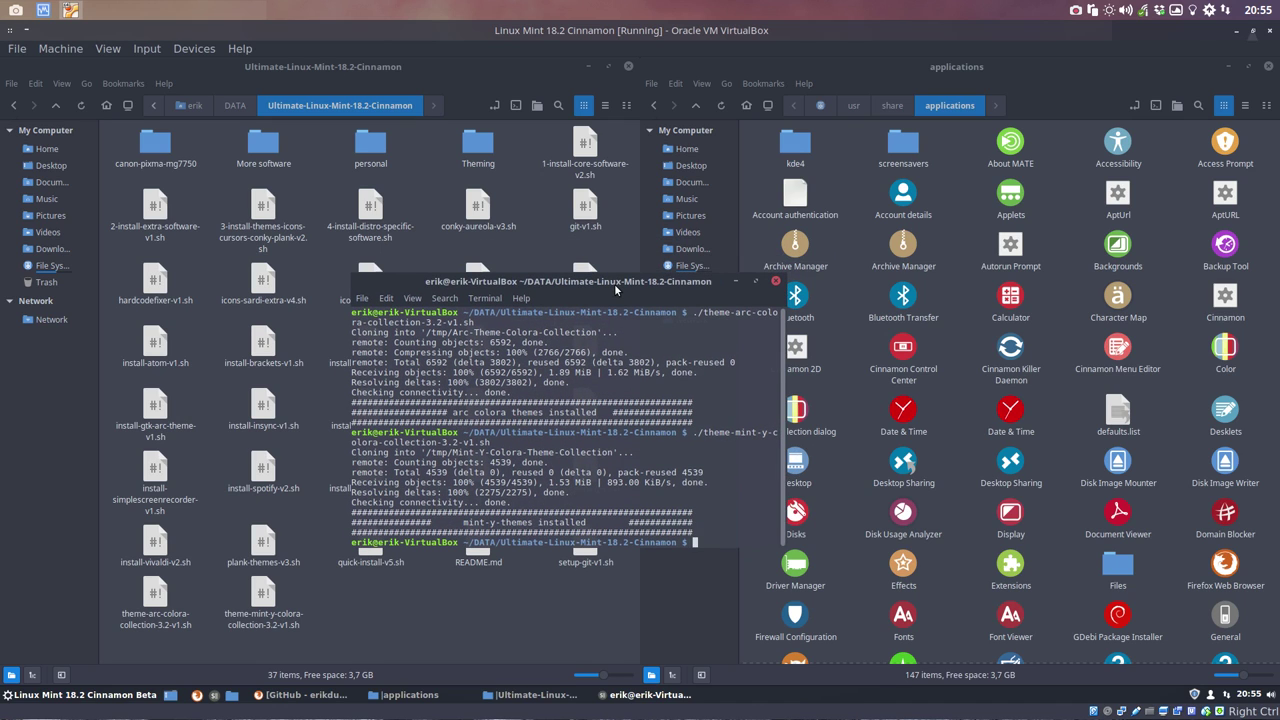
pyautogui.moveTo(455, 532); pyautogui.dragTo(540, 522)
pyautogui.click(775, 281)
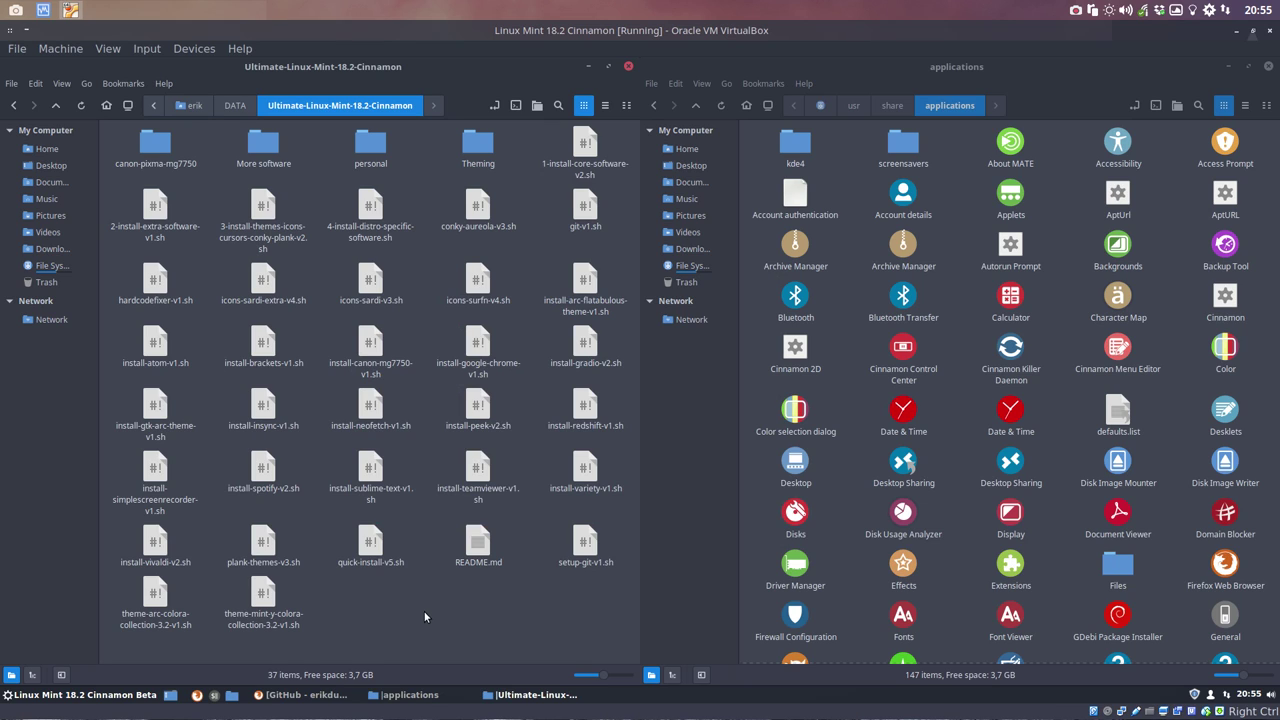
# Step: Set the window borders theme to Mint-Y-Dark-Watusi in Themes settings
pyautogui.press('super')
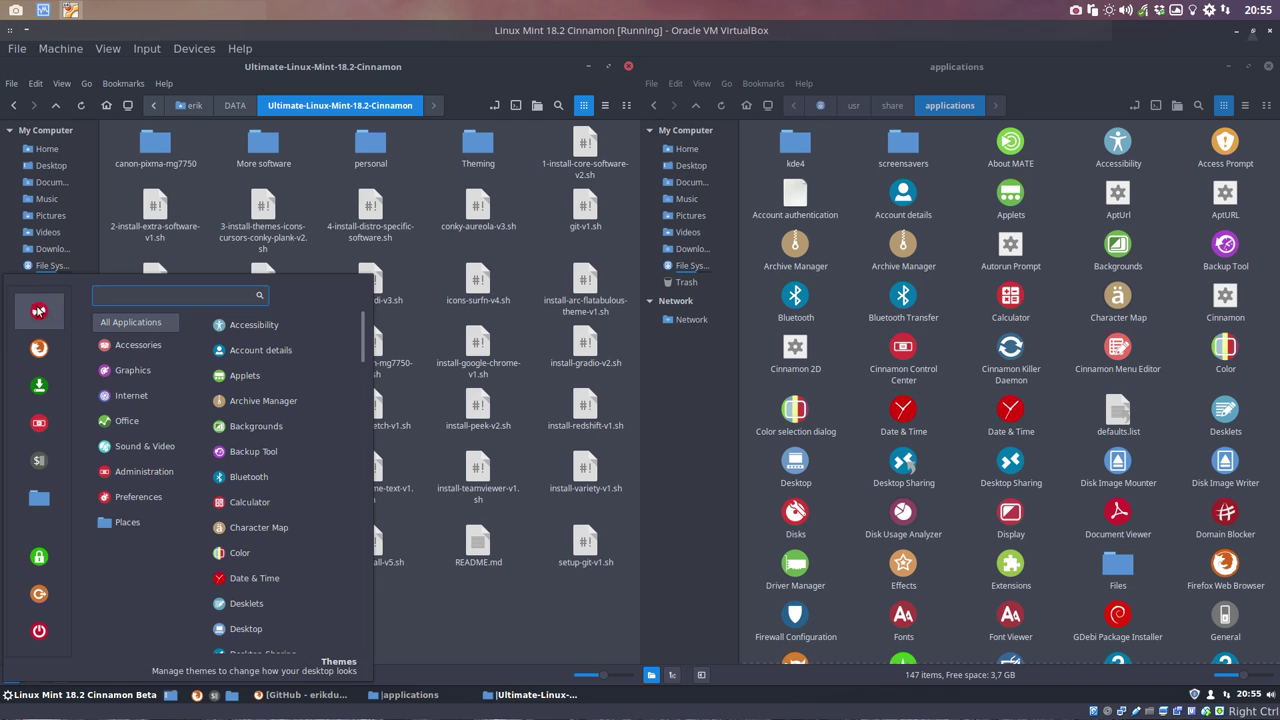
pyautogui.click(37, 316)
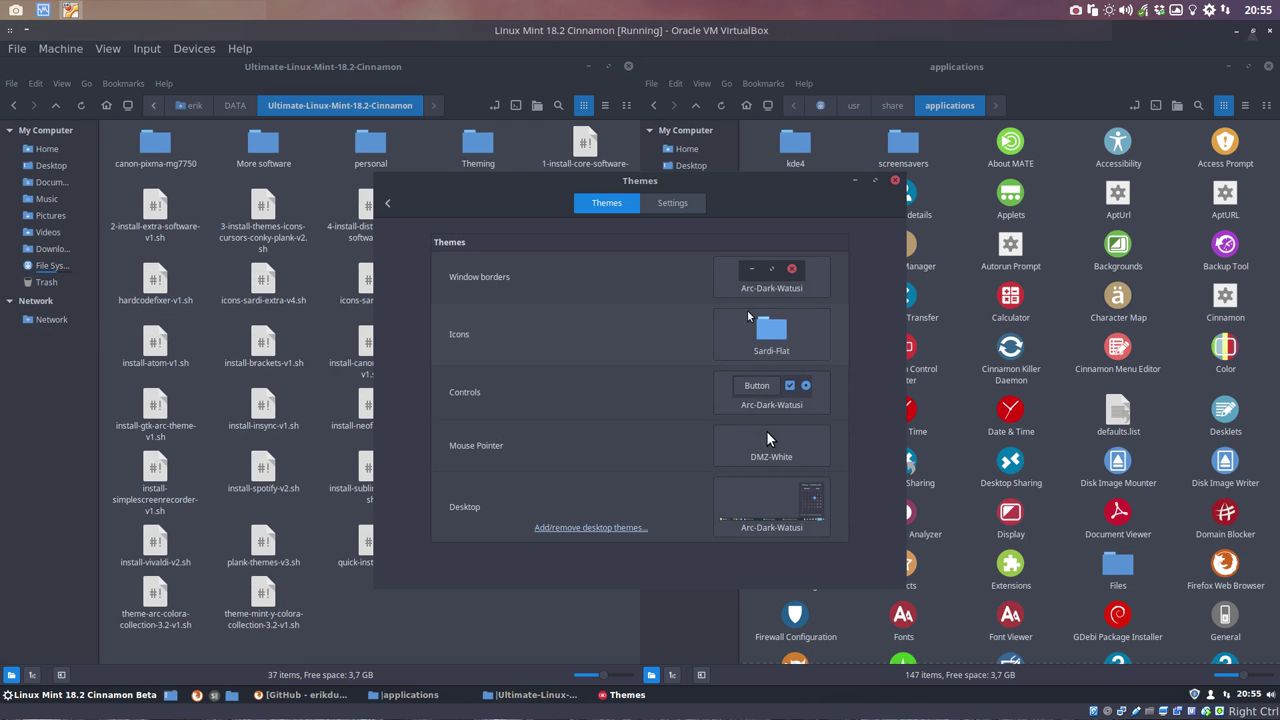
pyautogui.click(787, 285)
pyautogui.scroll(-3, 958, 380)
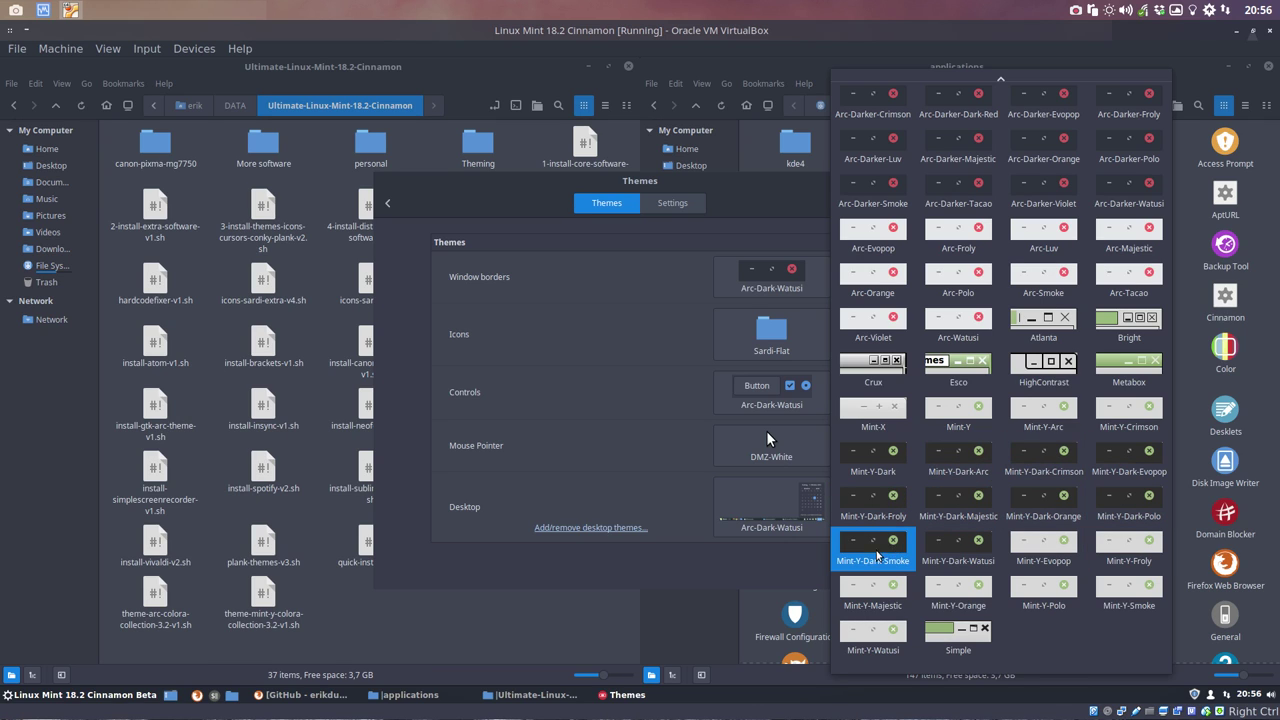
pyautogui.click(964, 544)
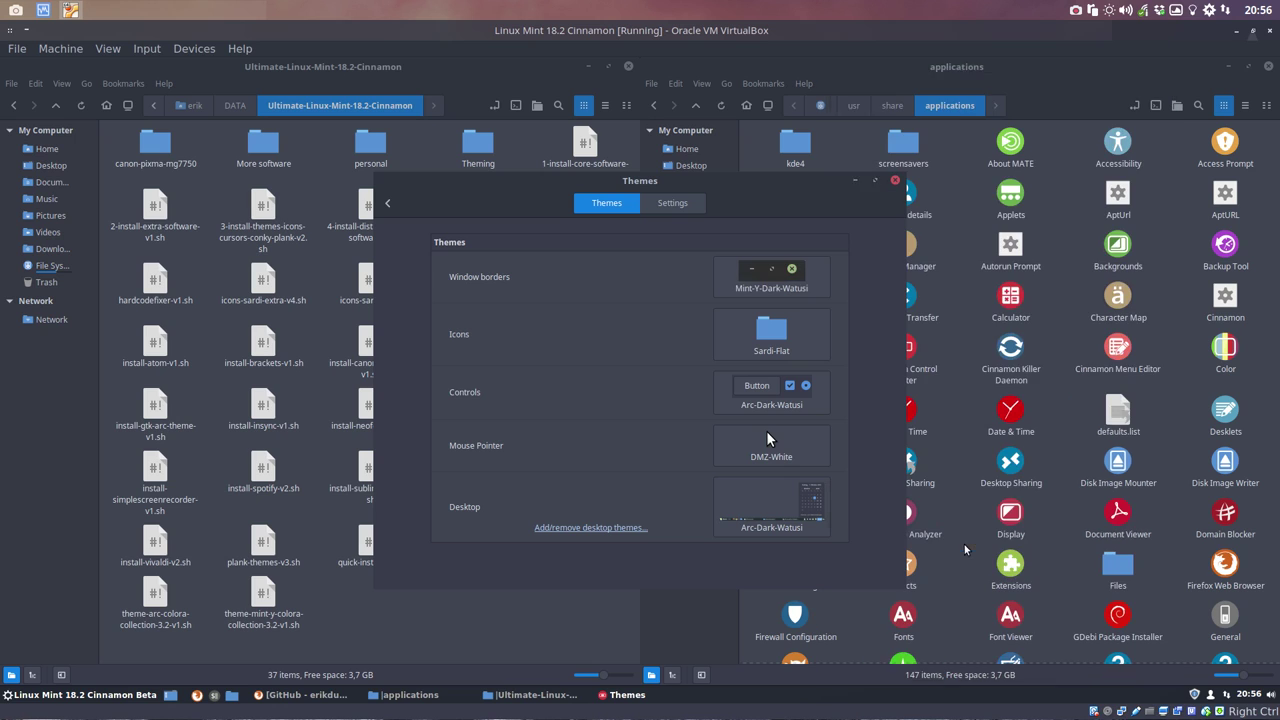
# Step: Set both the controls and the desktop themes to Mint-Y-Dark-Watusi
pyautogui.click(790, 398)
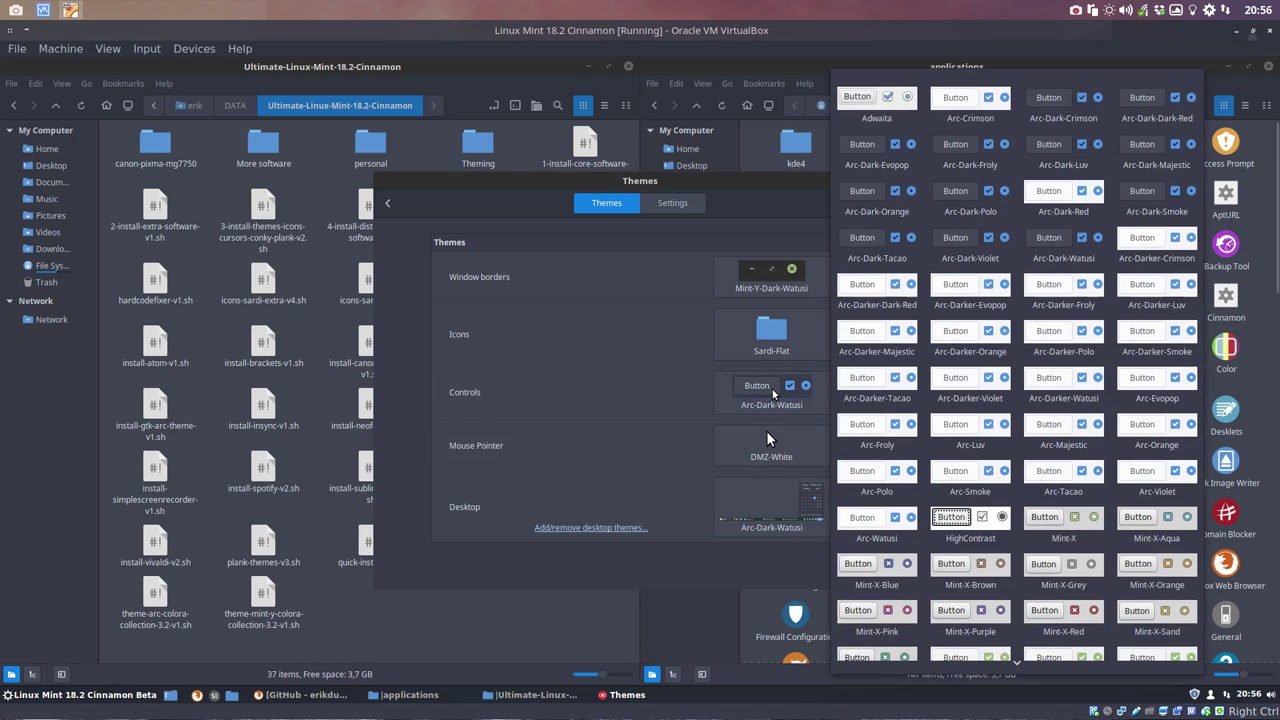
pyautogui.scroll(-5, 1040, 480)
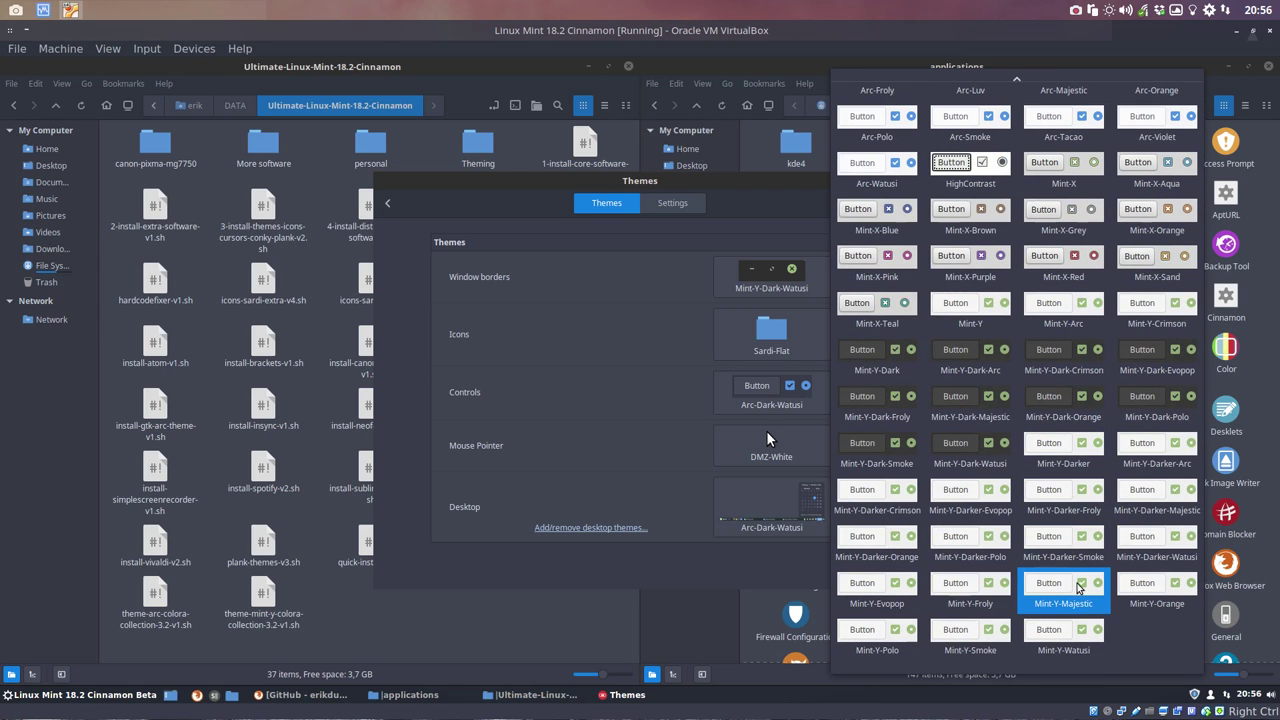
pyautogui.click(1062, 638)
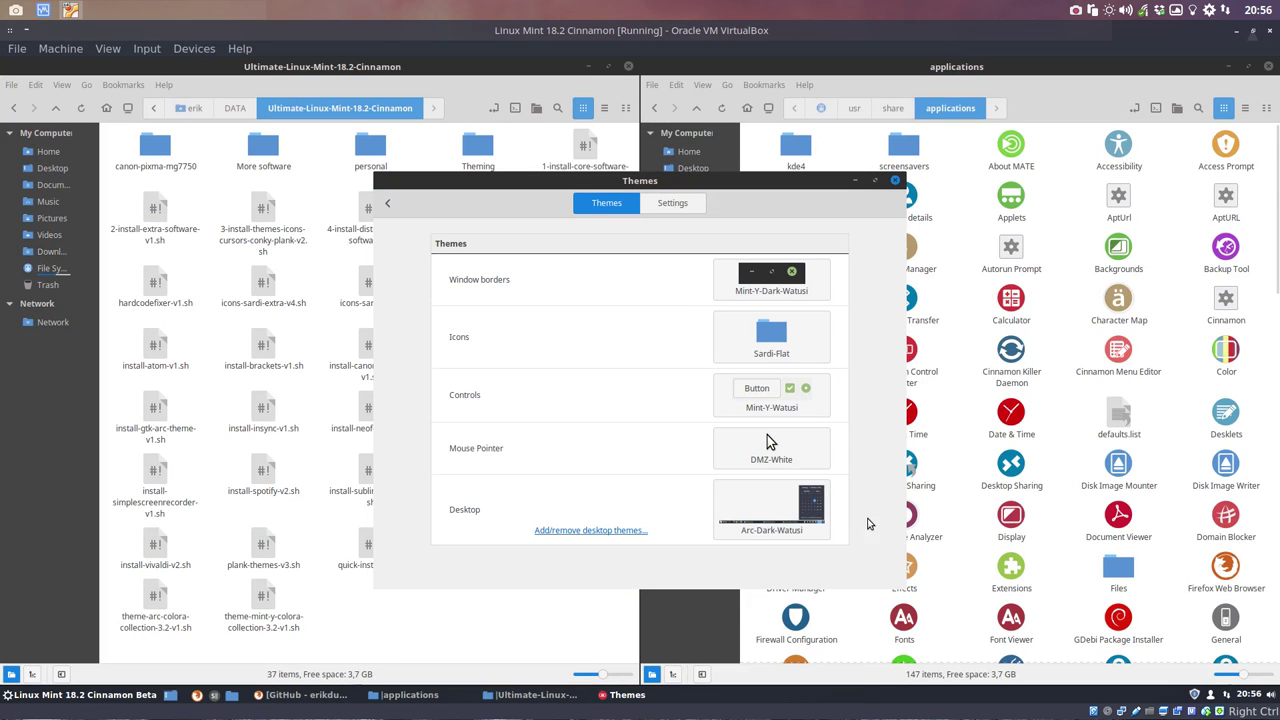
pyautogui.click(801, 388)
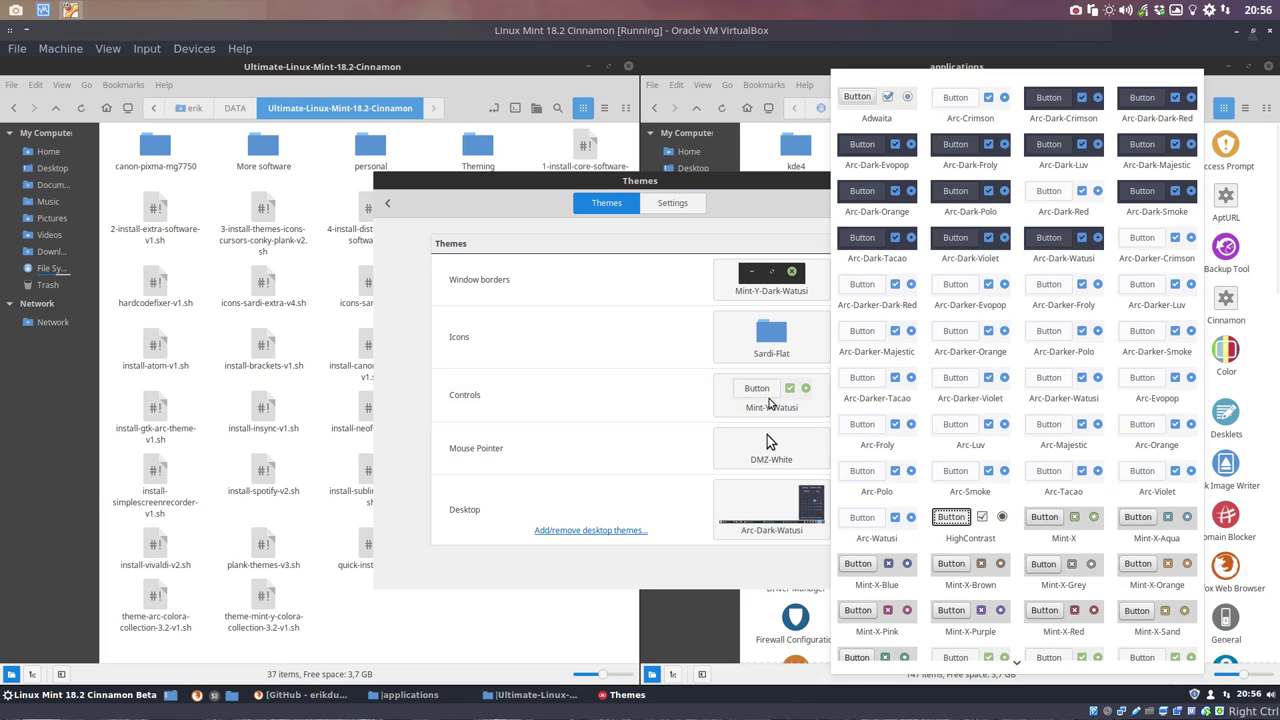
pyautogui.scroll(-5, 1024, 568)
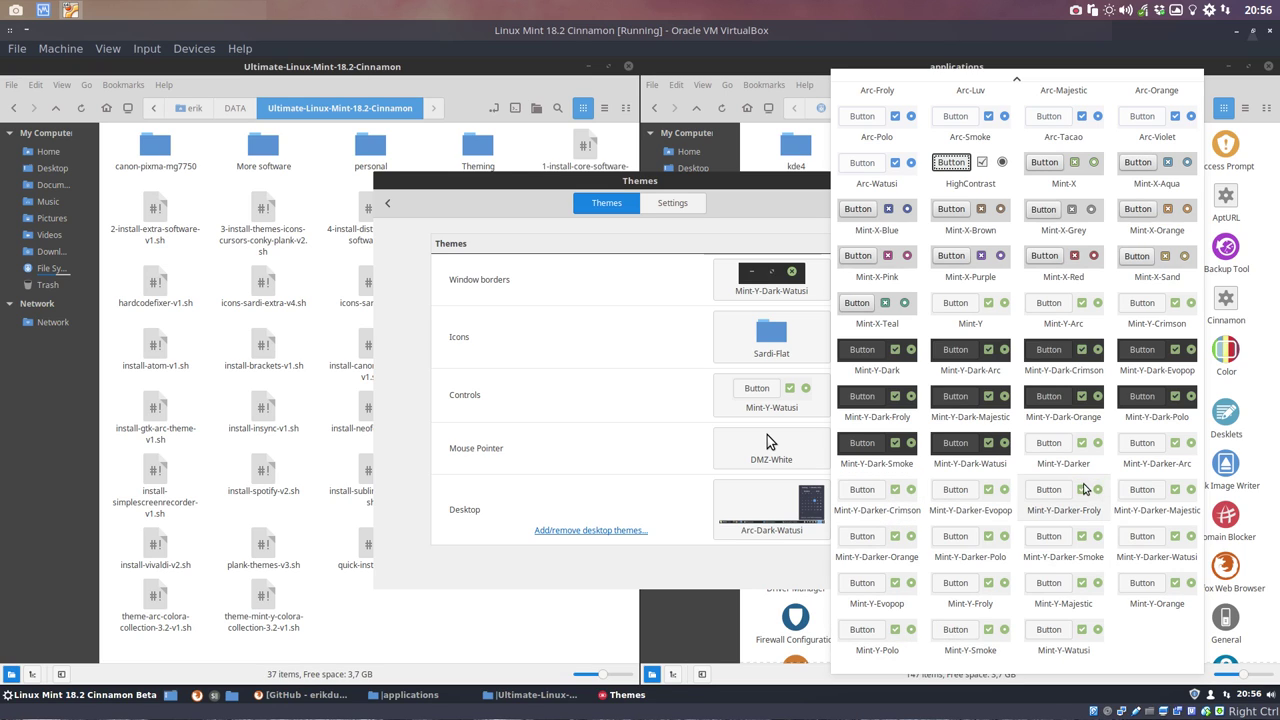
pyautogui.click(966, 450)
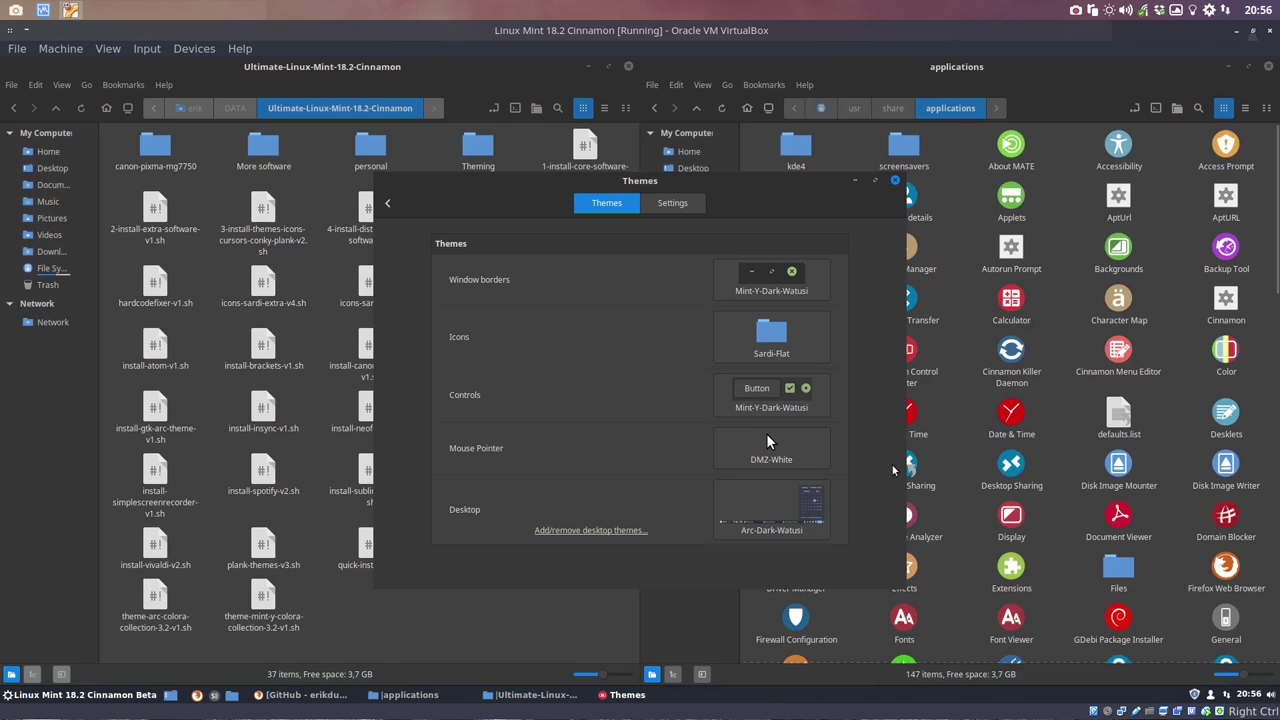
pyautogui.click(771, 520)
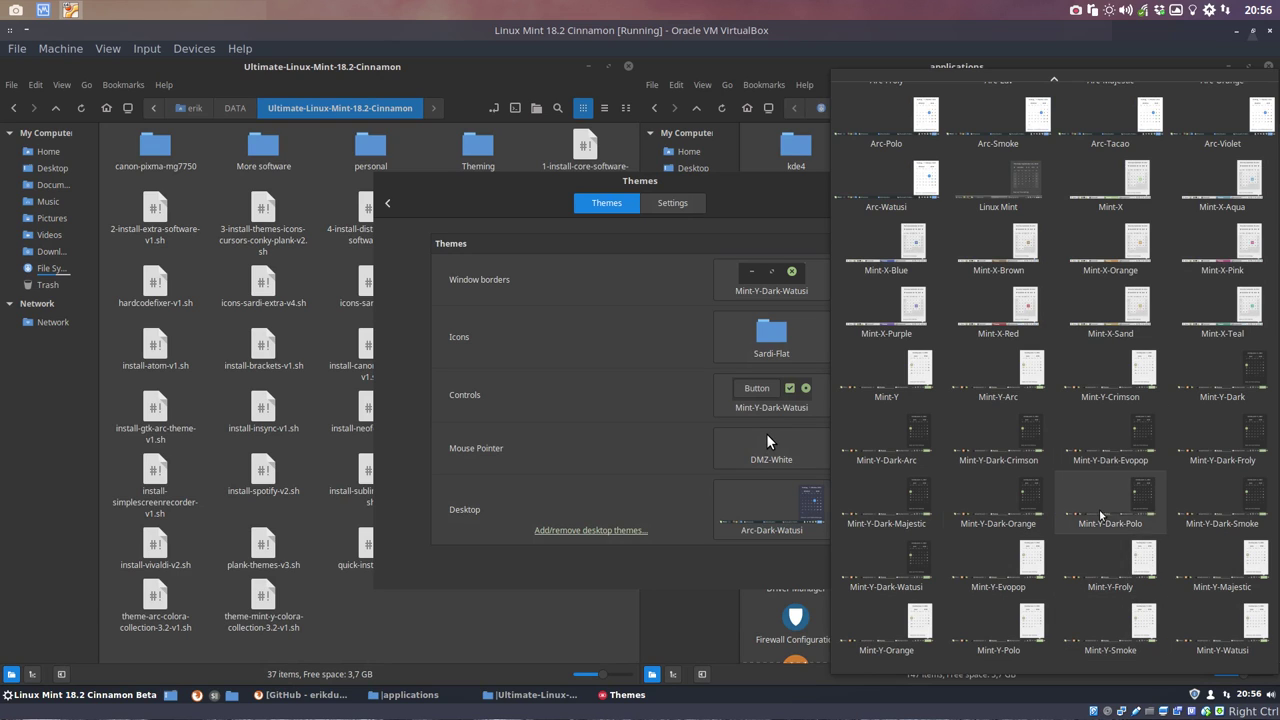
pyautogui.click(922, 567)
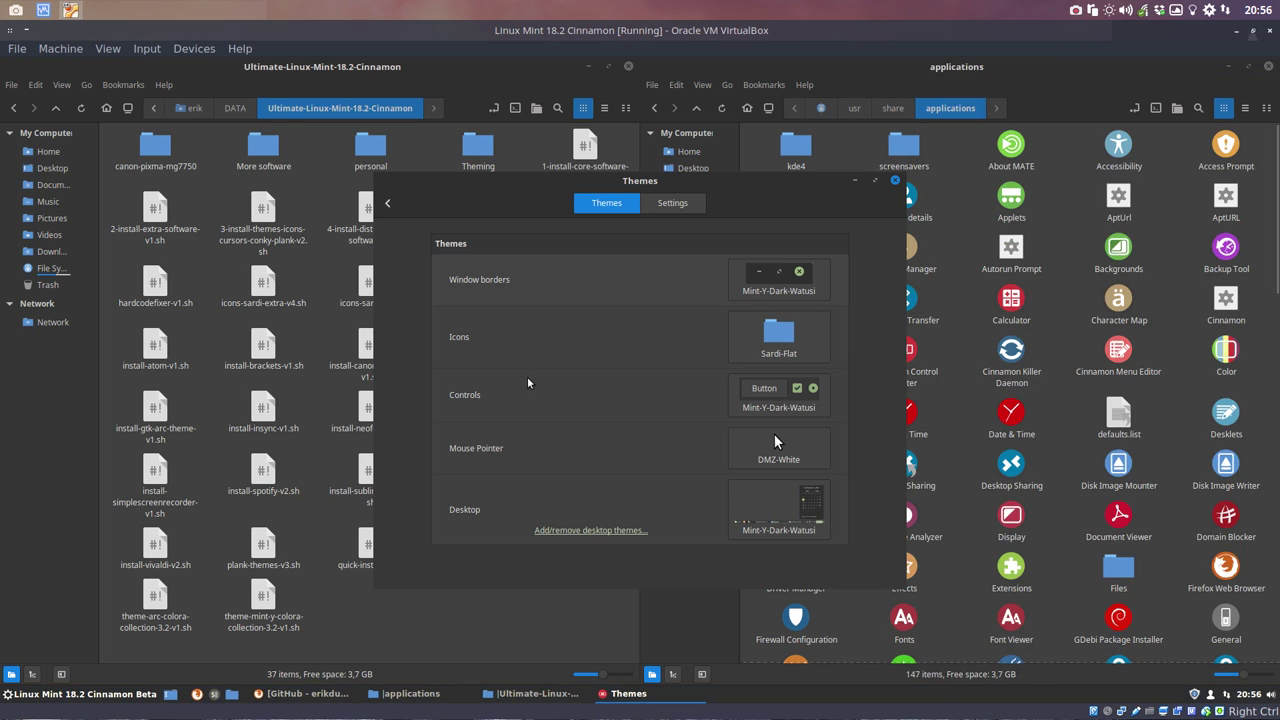
pyautogui.click(59, 701)
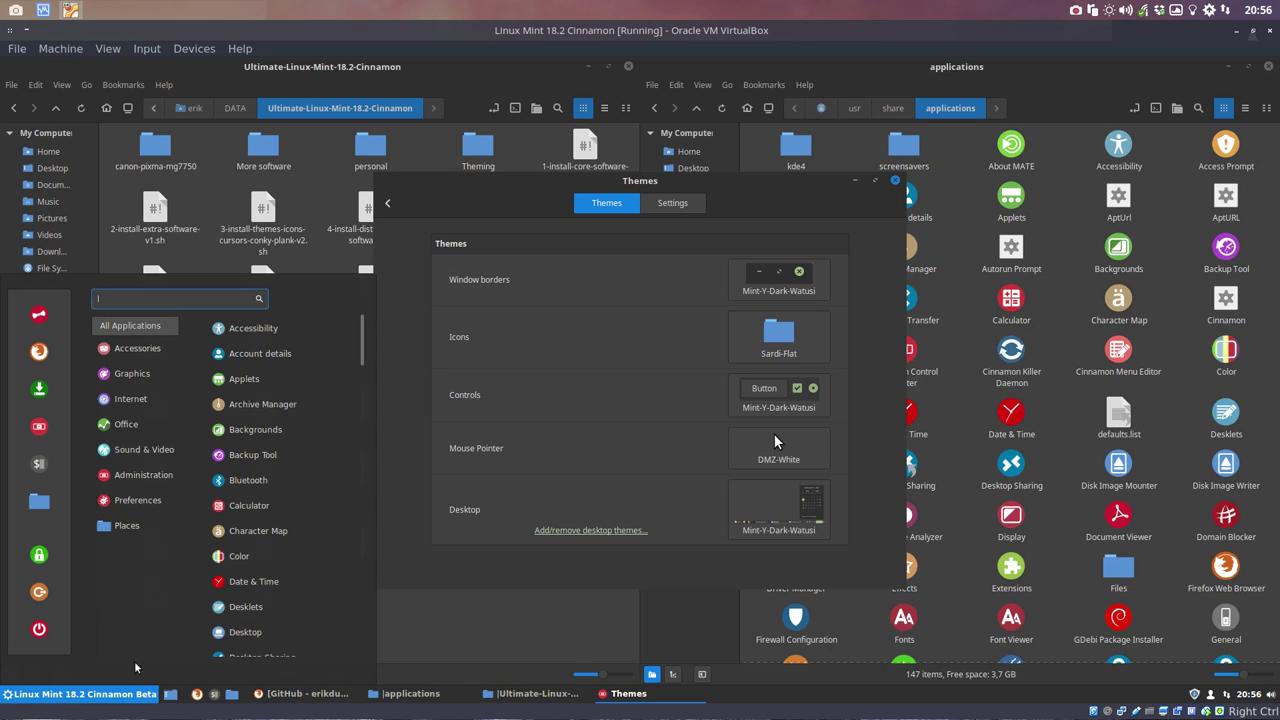
# Step: Set the icon theme to Sardi-Flexible-Colora and preview the icons in the application menu
pyautogui.click(783, 337)
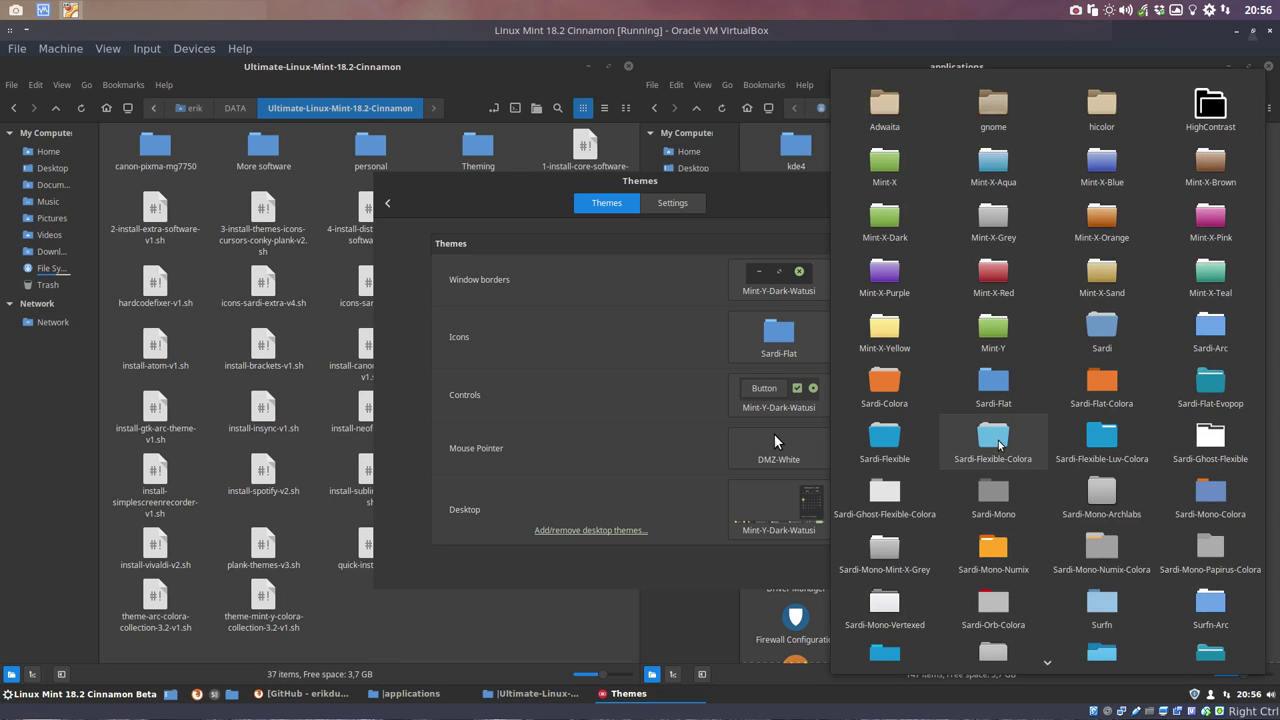
pyautogui.click(998, 442)
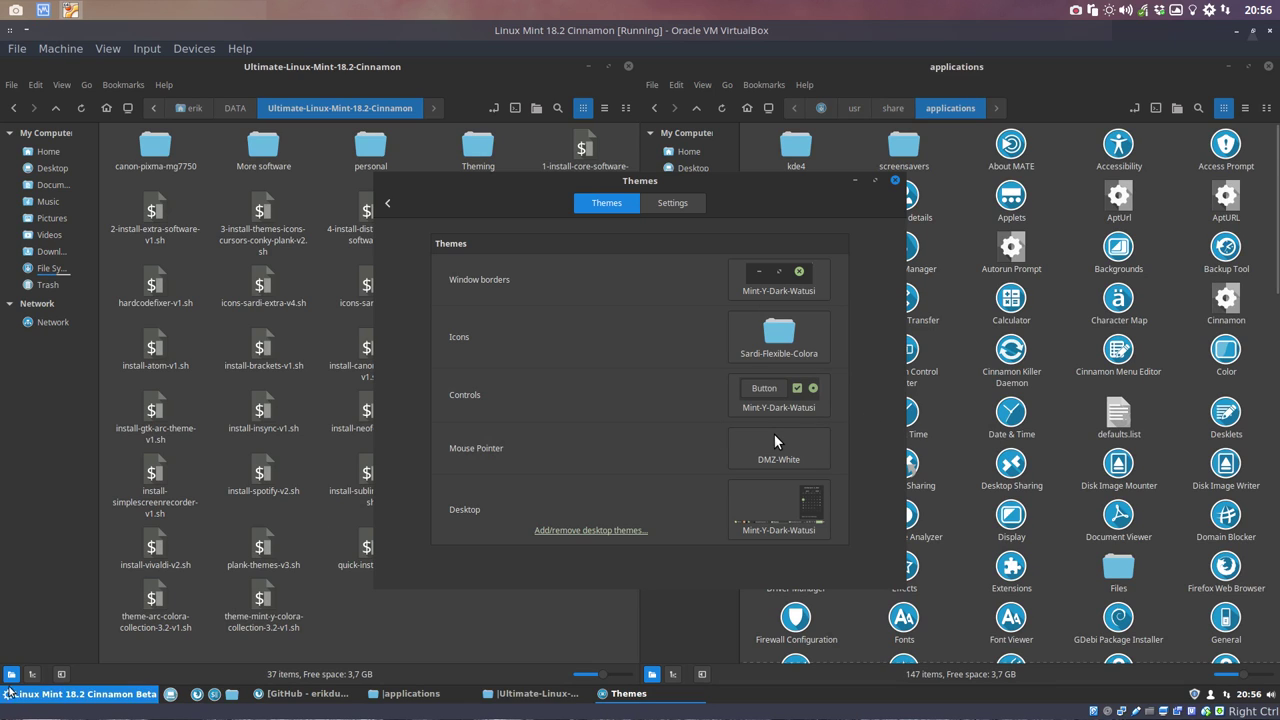
pyautogui.click(65, 372)
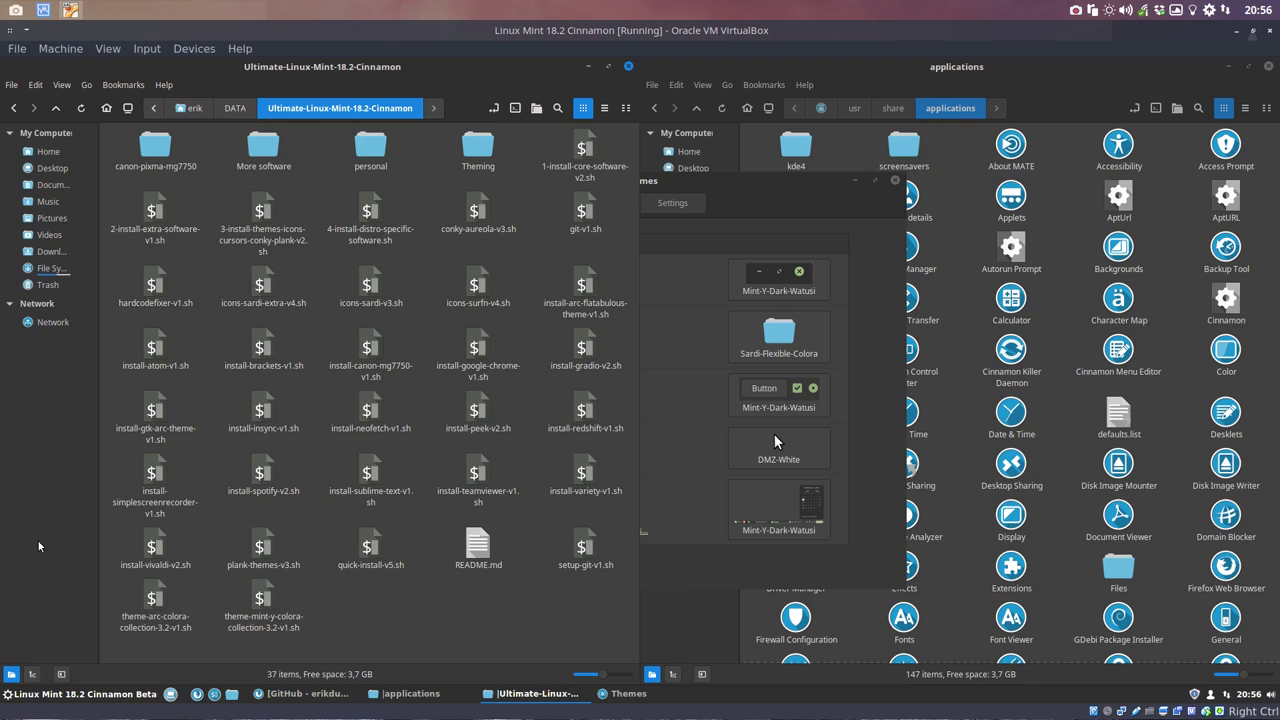
pyautogui.click(46, 690)
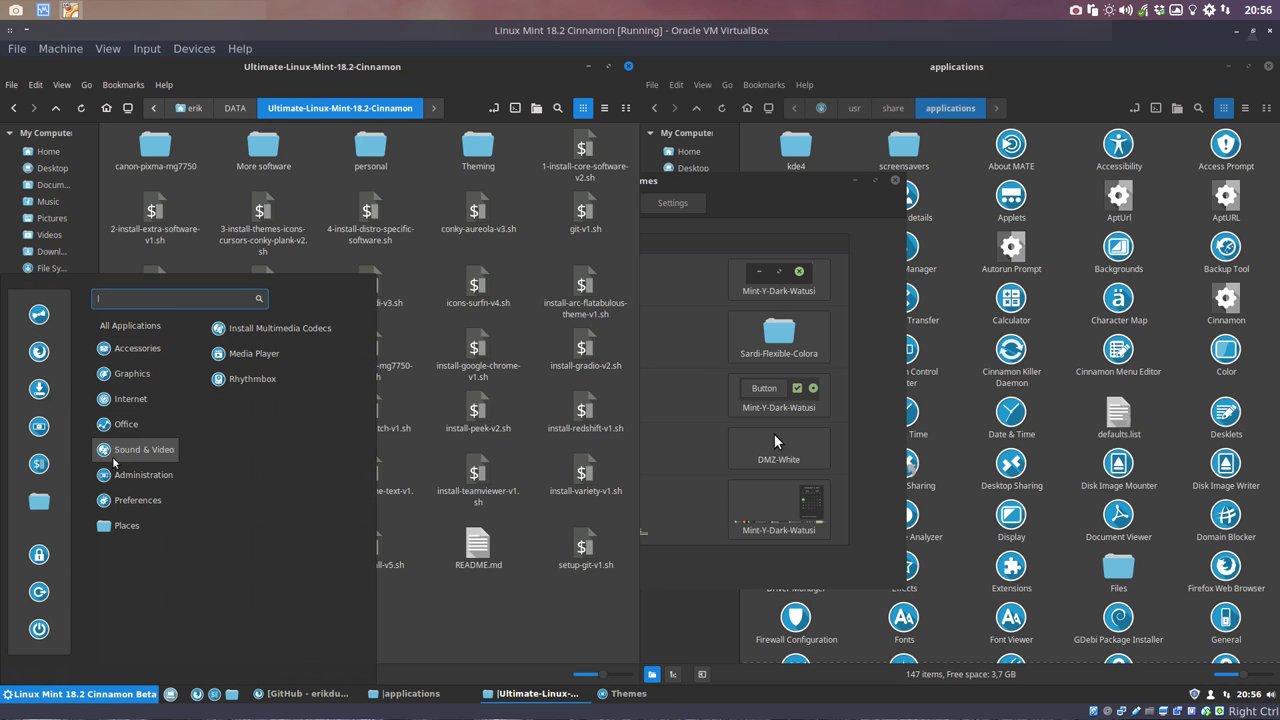
pyautogui.moveTo(116, 500)
pyautogui.moveTo(133, 475)
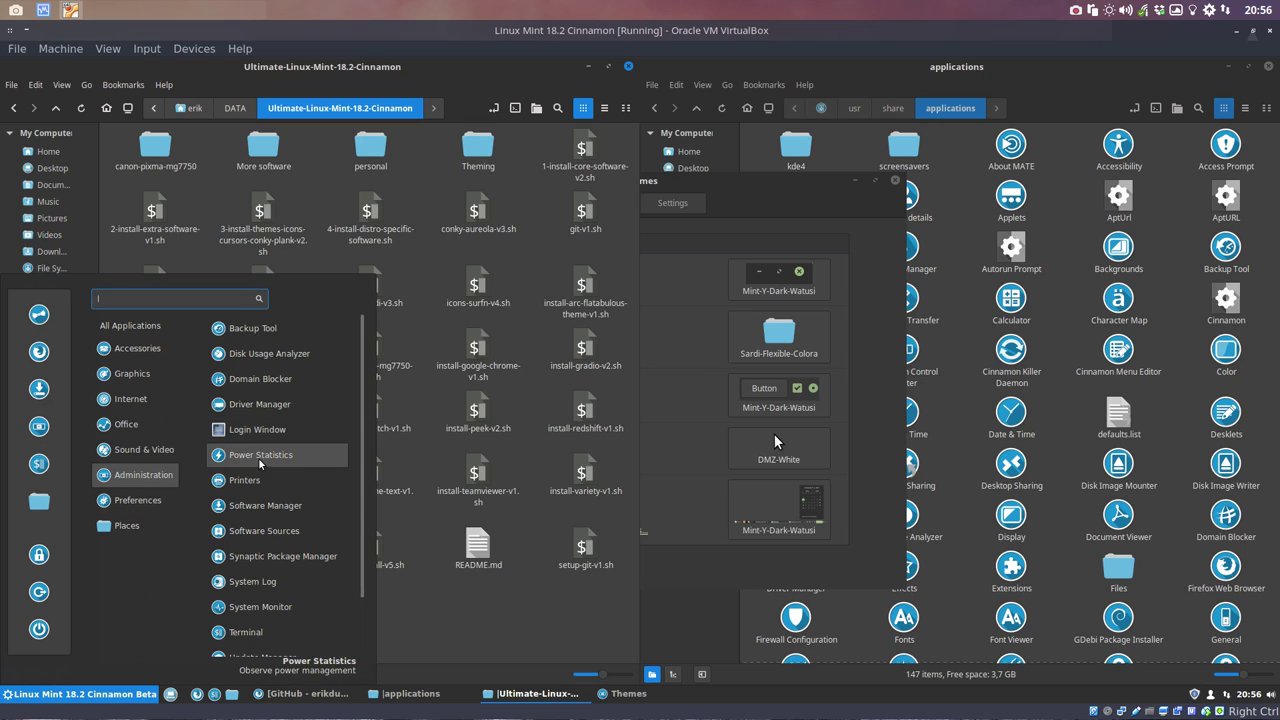
pyautogui.scroll(-2, 262, 470)
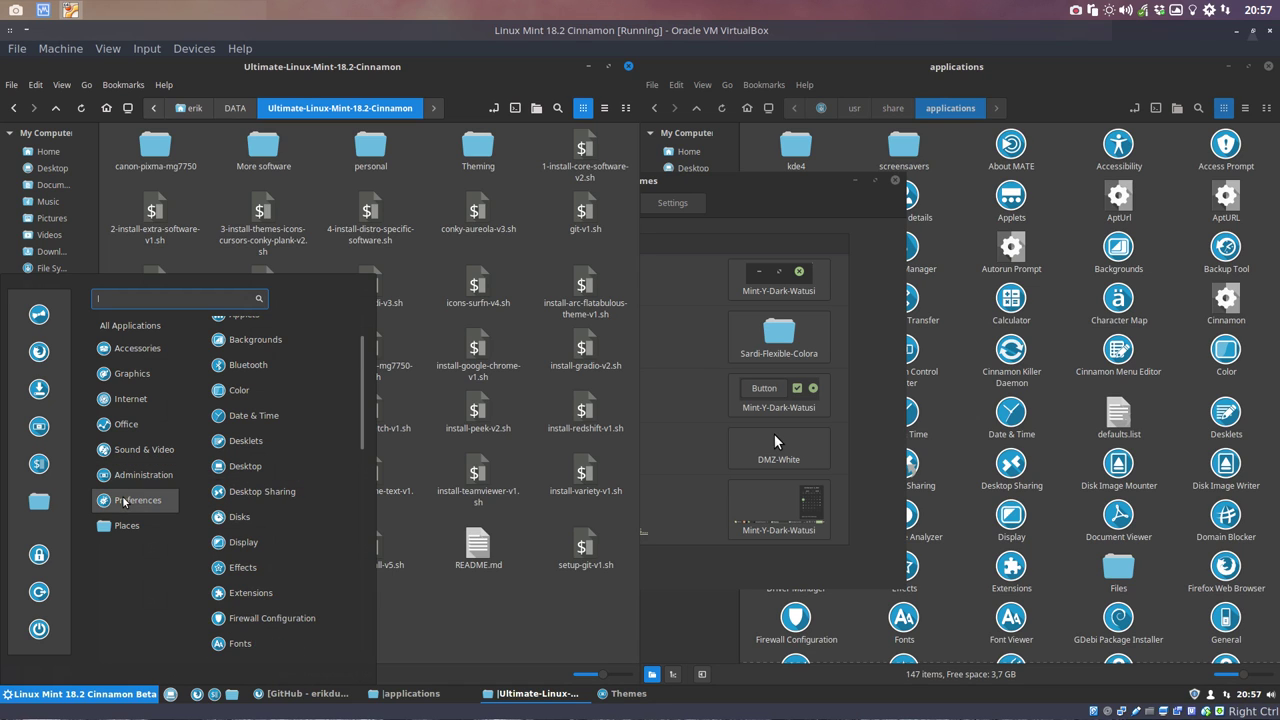
pyautogui.scroll(2, 303, 518)
pyautogui.moveTo(98, 422)
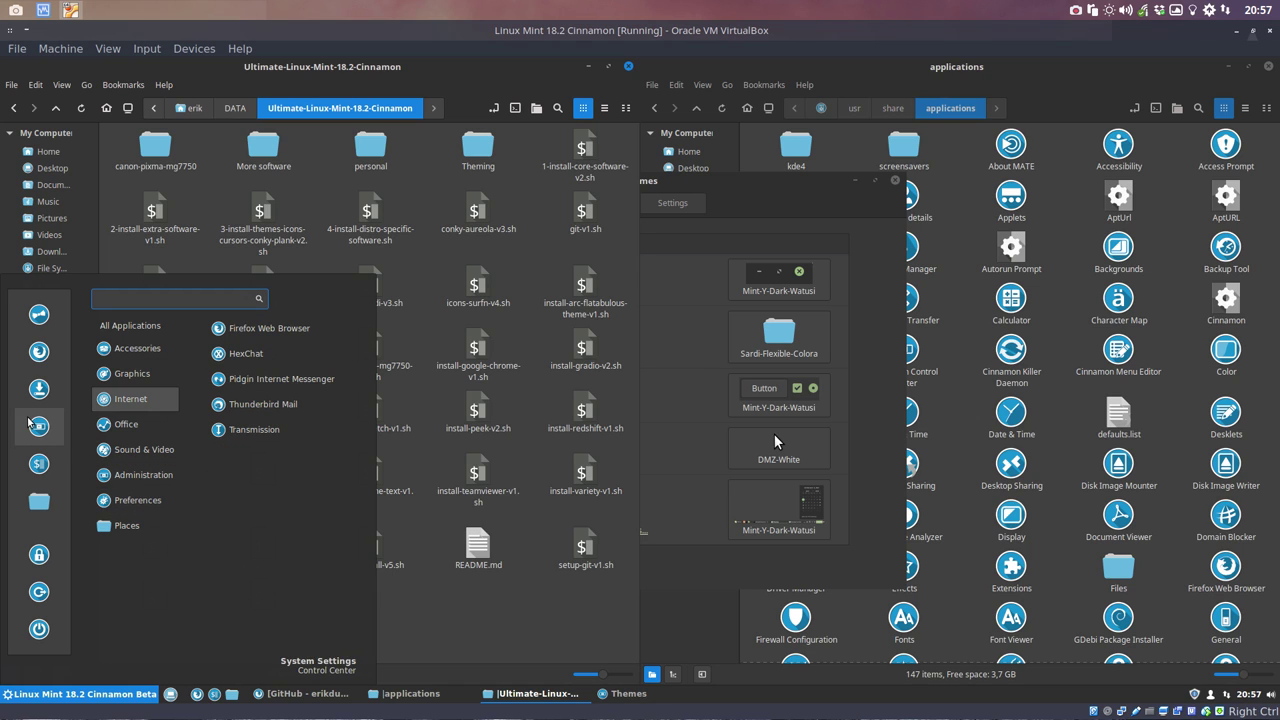
# Step: Browse Software Manager and System Settings, then close System Settings and the Themes window
pyautogui.click(38, 389)
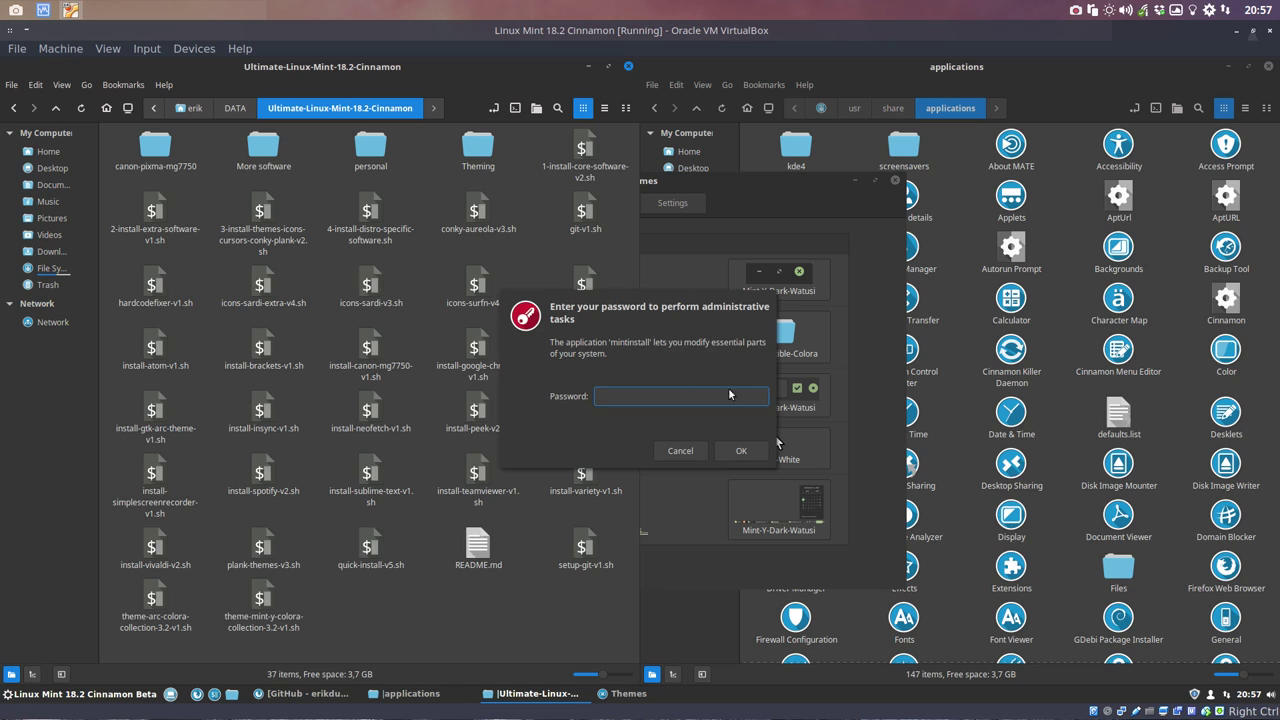
pyautogui.click(680, 450)
pyautogui.click(24, 697)
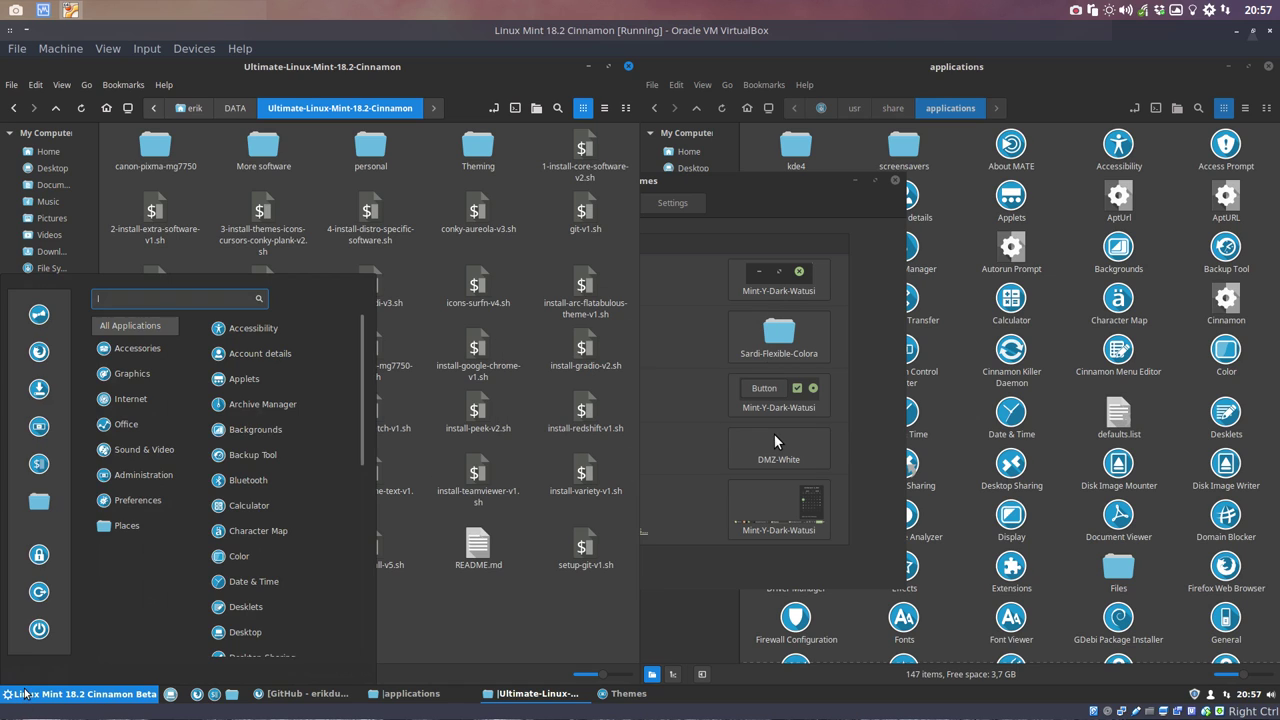
pyautogui.click(38, 427)
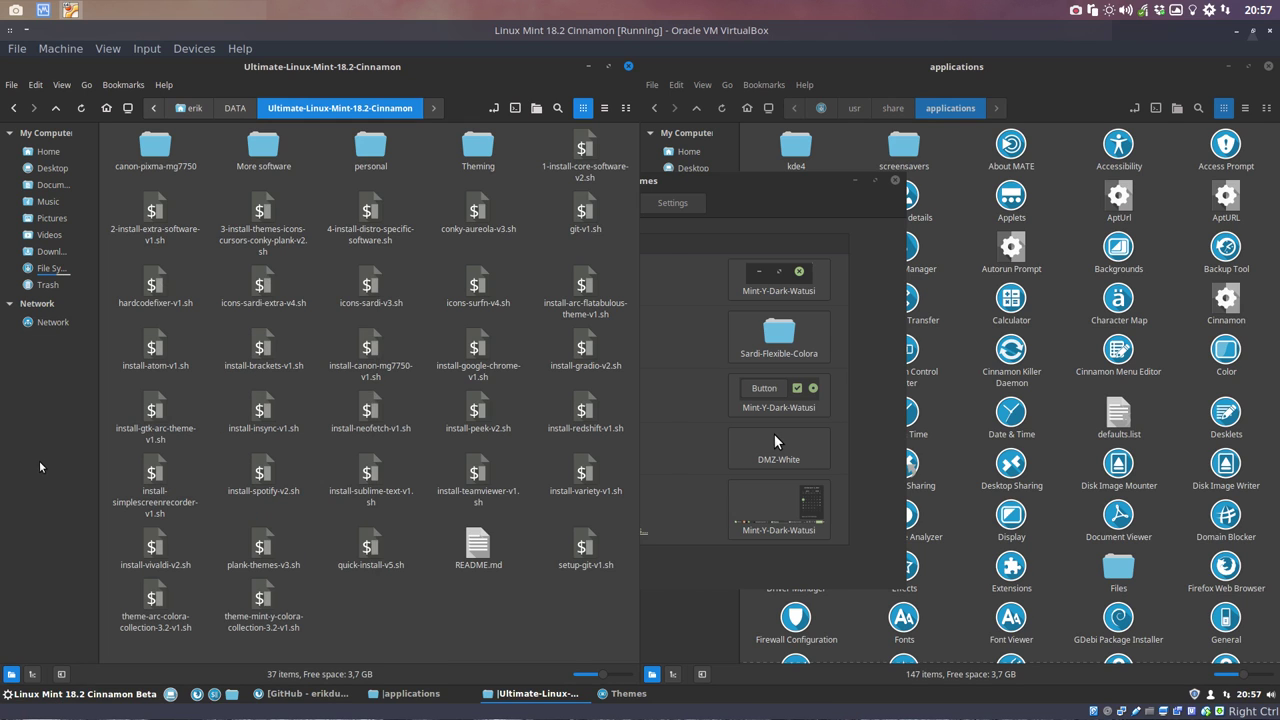
pyautogui.scroll(-5, 628, 298)
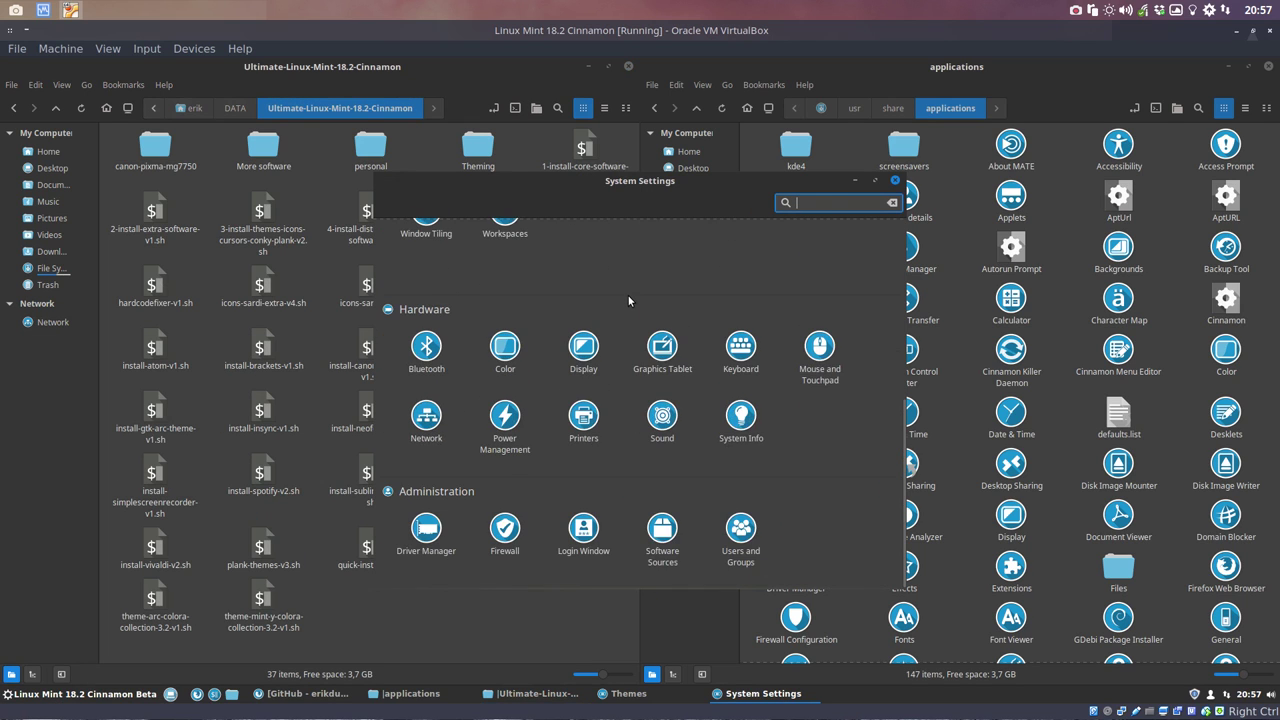
pyautogui.scroll(5, 628, 295)
pyautogui.click(896, 181)
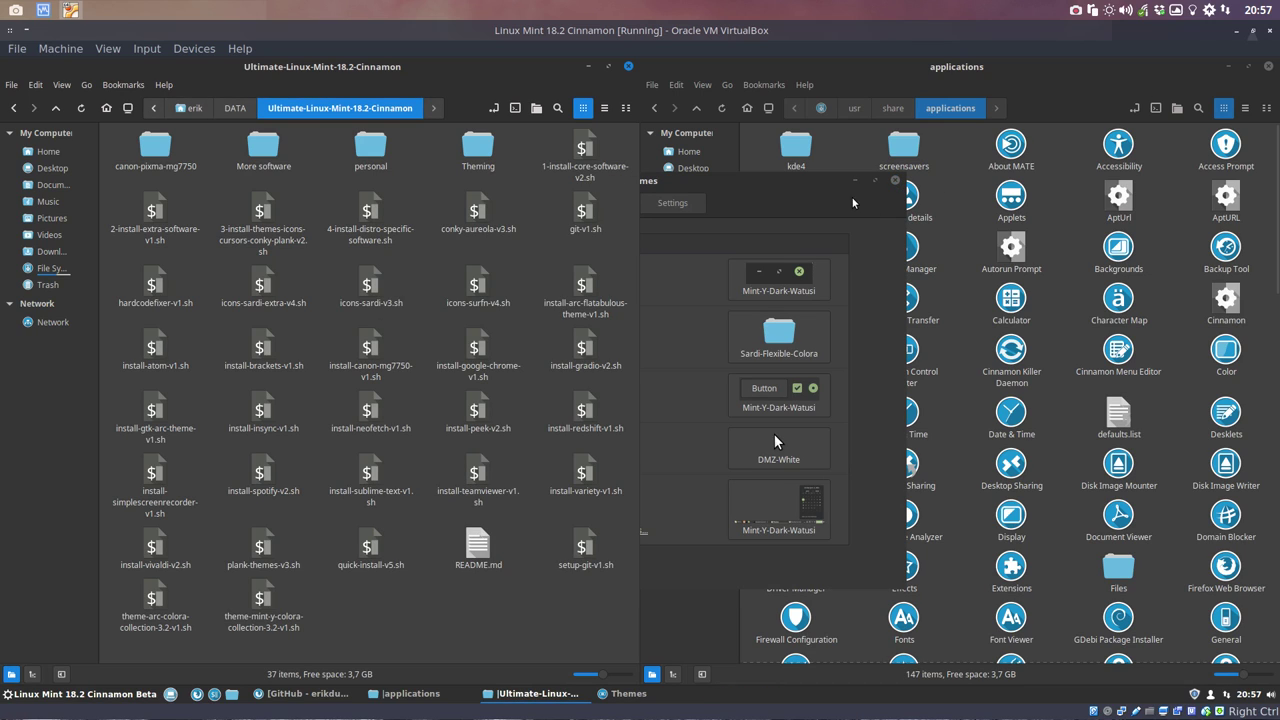
pyautogui.click(896, 181)
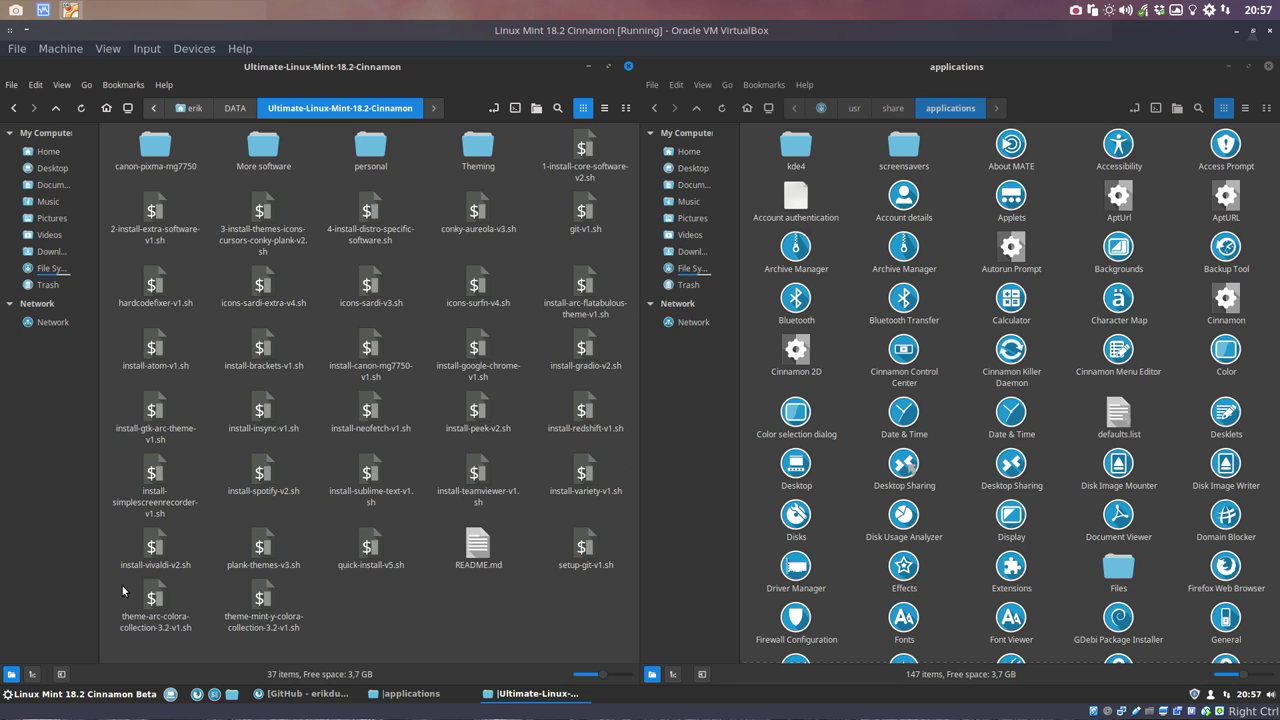
pyautogui.moveTo(116, 586); pyautogui.dragTo(327, 627)
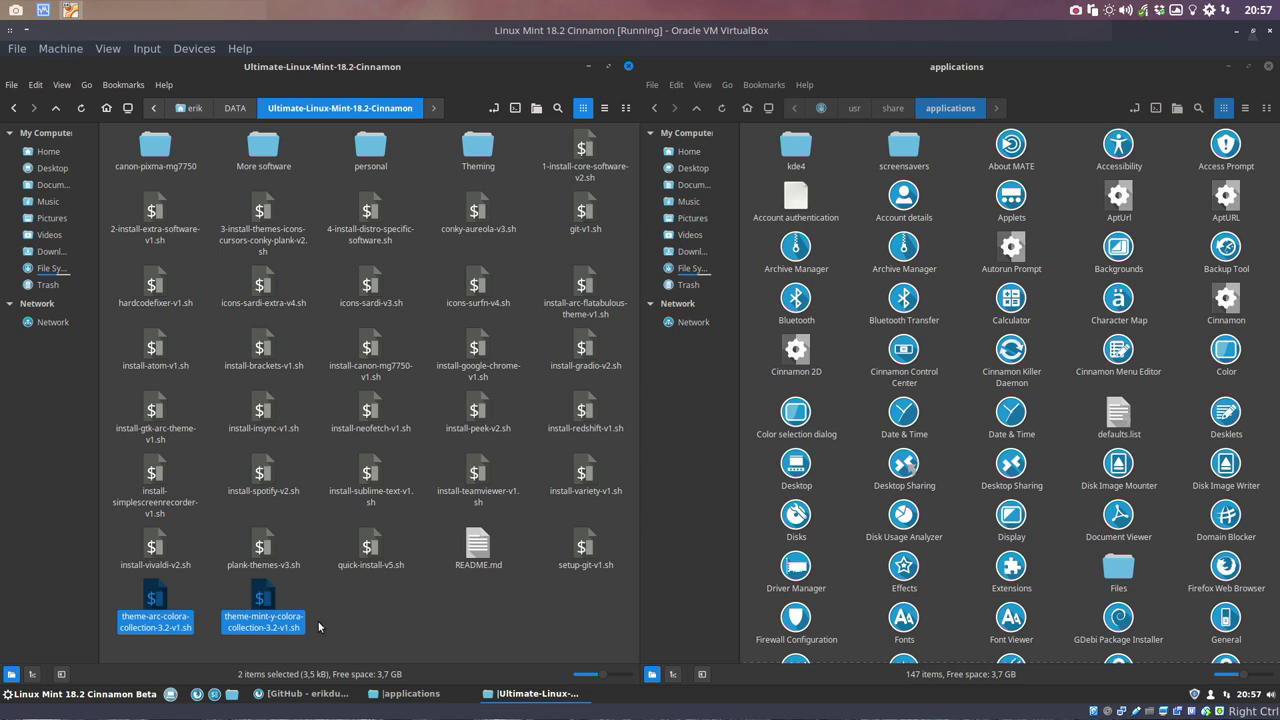
pyautogui.moveTo(308, 604); pyautogui.dragTo(143, 605)
pyautogui.click(319, 590)
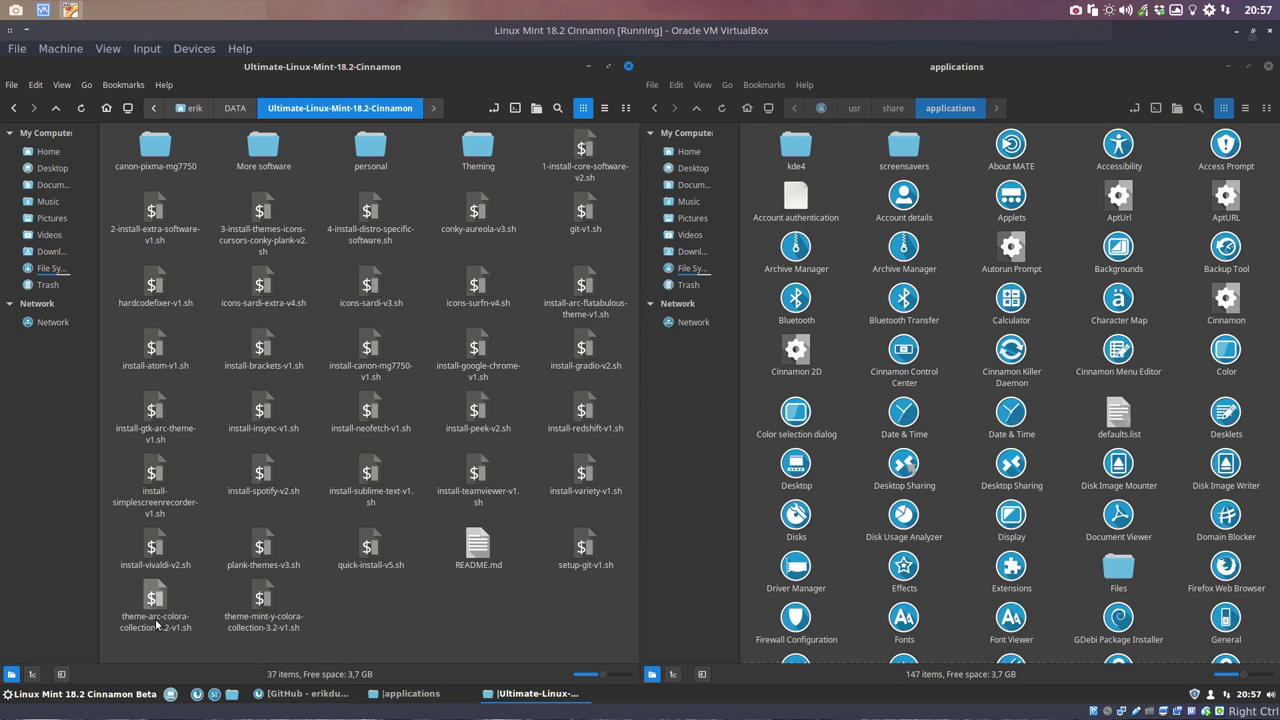
pyautogui.click(157, 622)
pyautogui.click(284, 625)
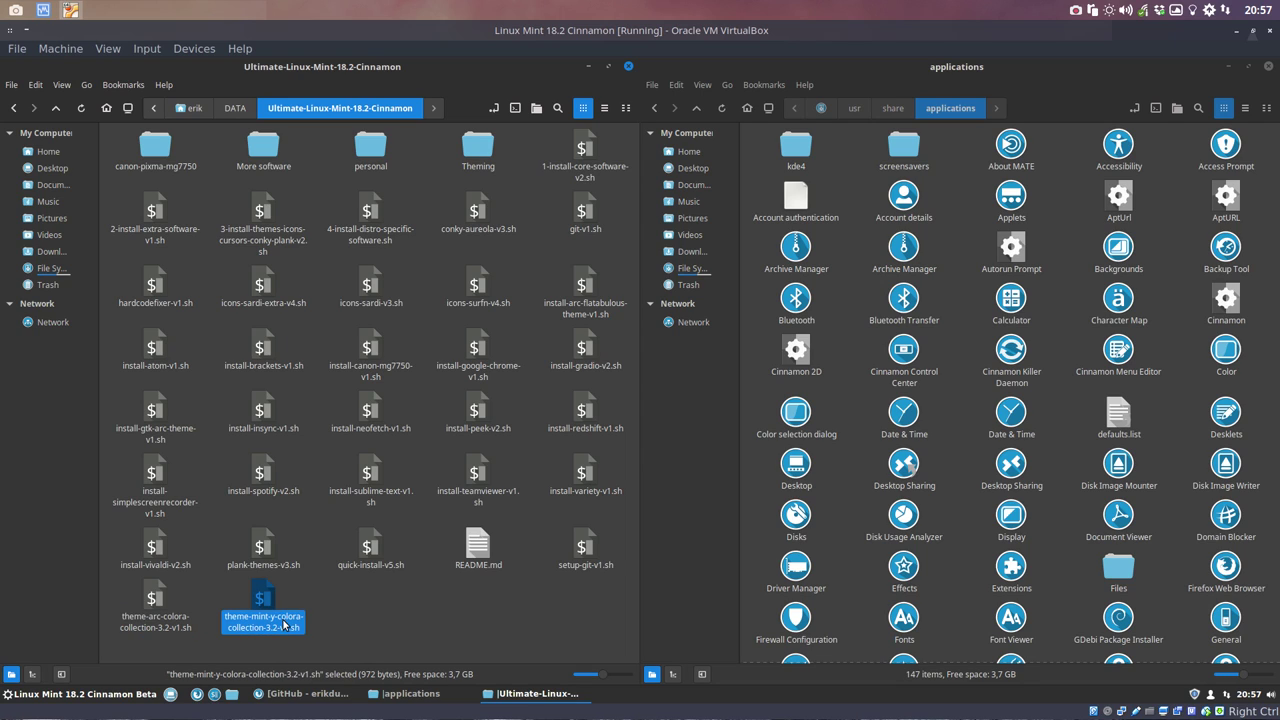
pyautogui.click(430, 612)
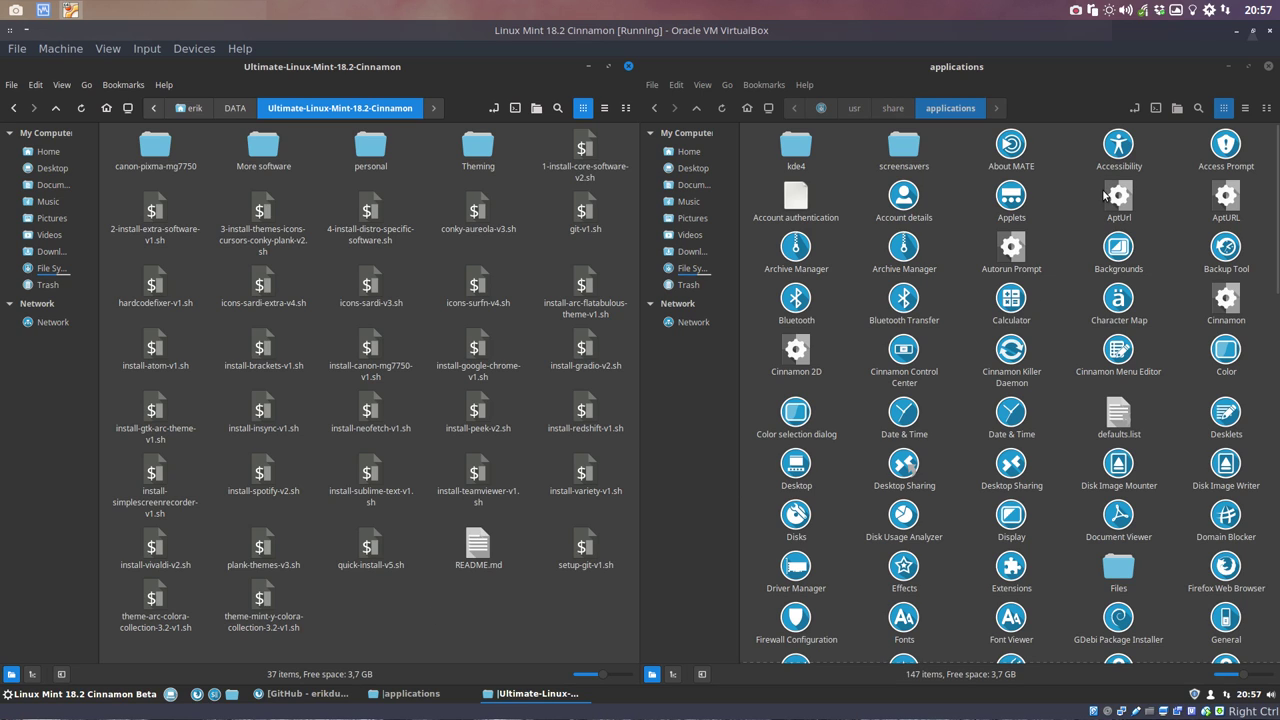
pyautogui.click(1076, 11)
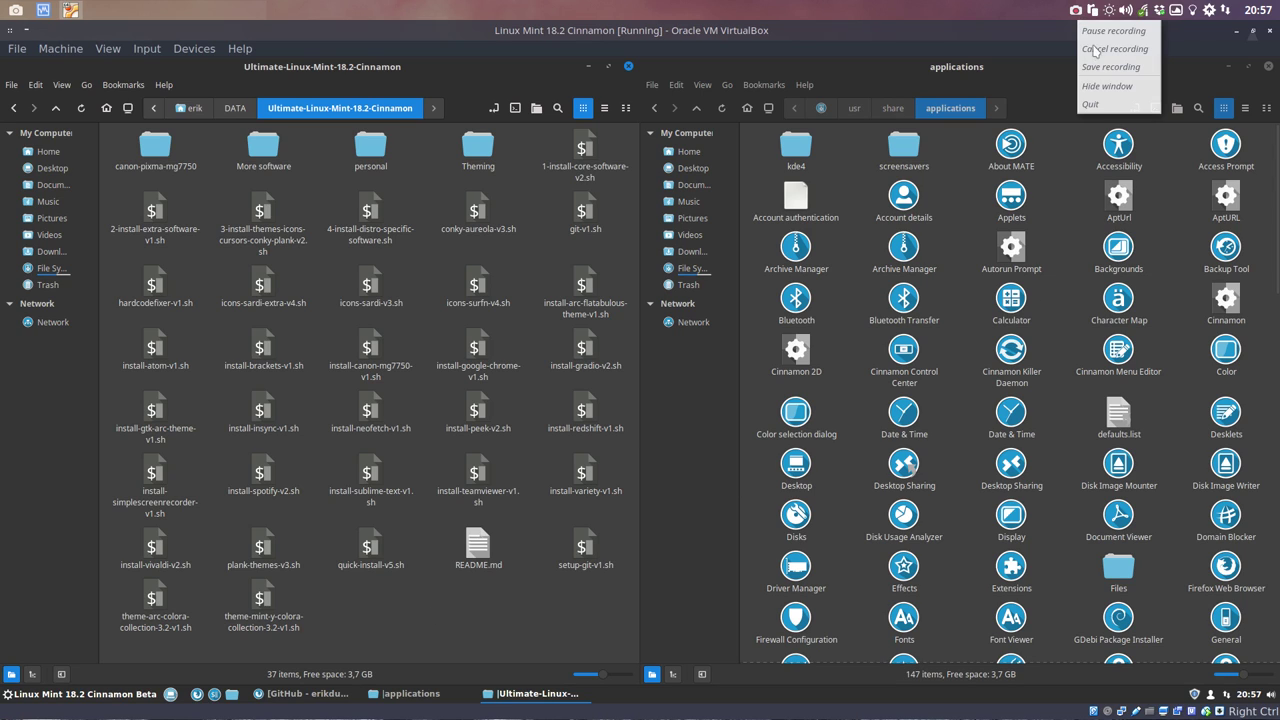